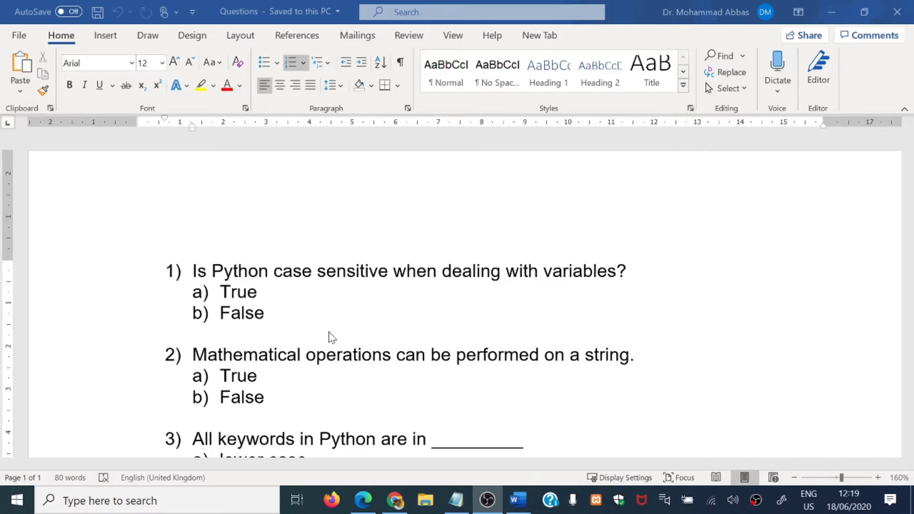
Review the five multiple-choice questions and their answer options in the Questions document.
scroll(352, 314, "down", 2)
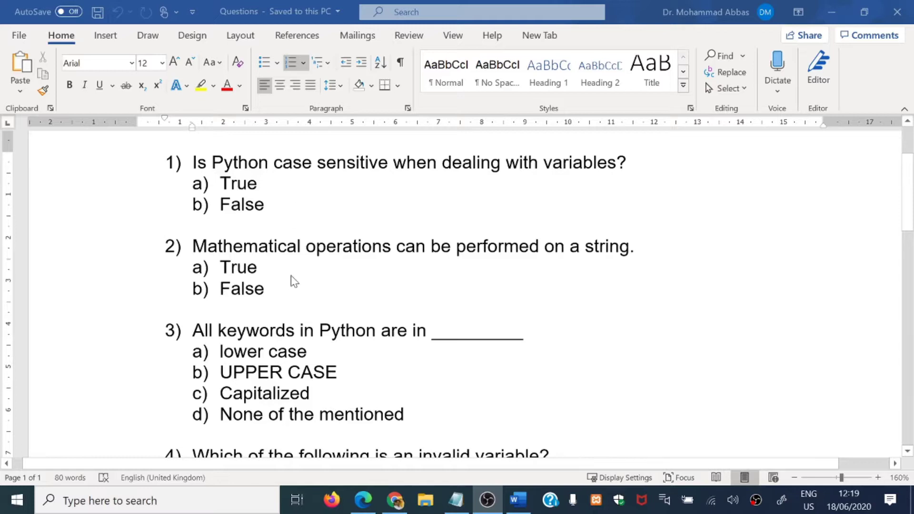
scroll(292, 281, "down", 3)
scroll(291, 267, "up", 1)
scroll(241, 286, "up", 1)
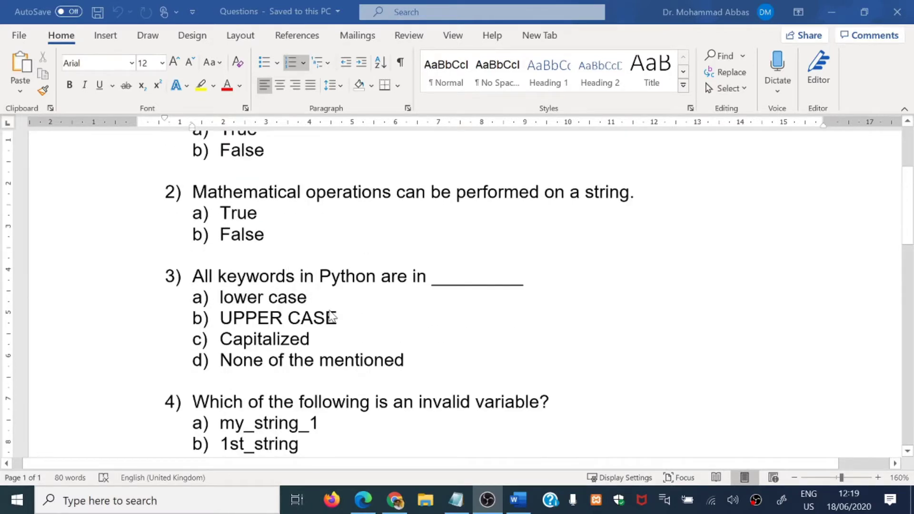
scroll(266, 267, "down", 1)
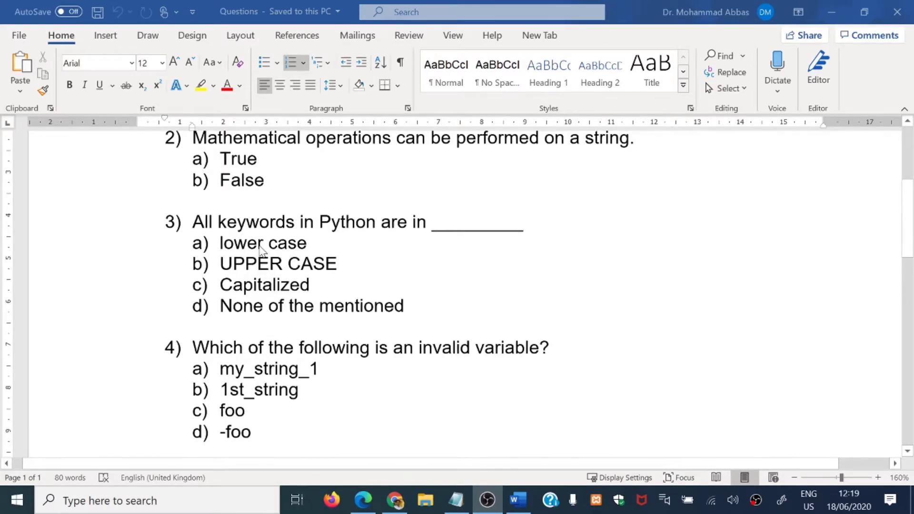
scroll(324, 309, "down", 2)
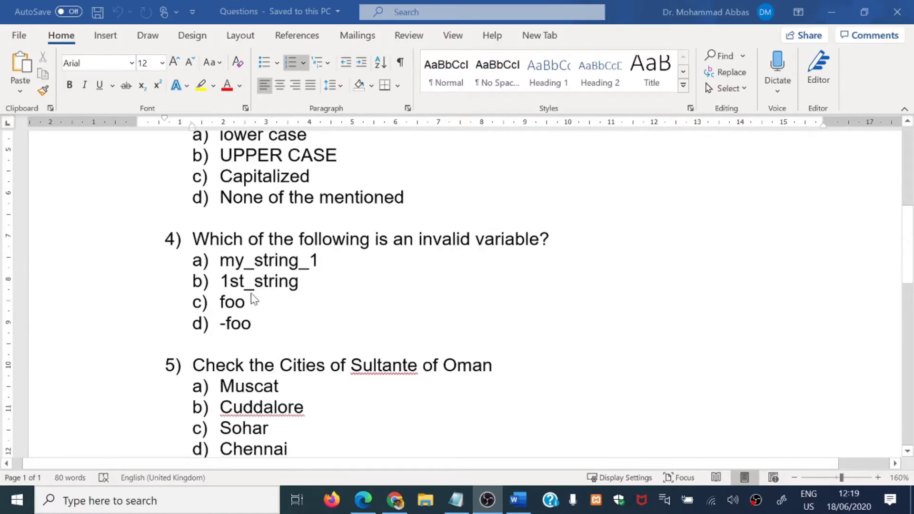
scroll(311, 321, "down", 1)
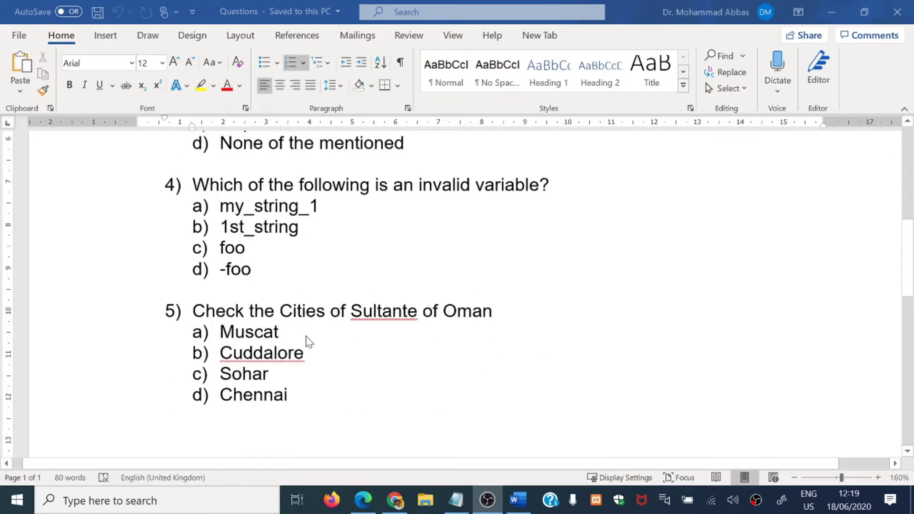
scroll(331, 331, "up", 7)
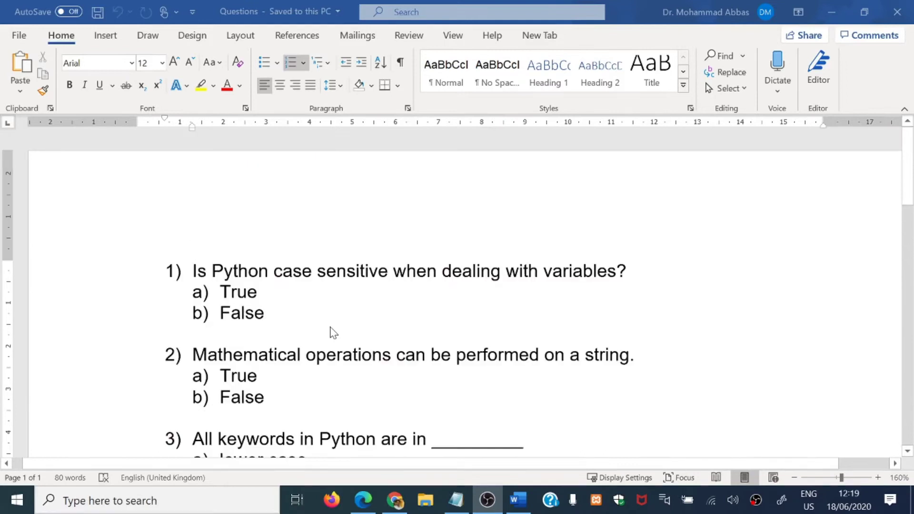
scroll(331, 332, "down", 3)
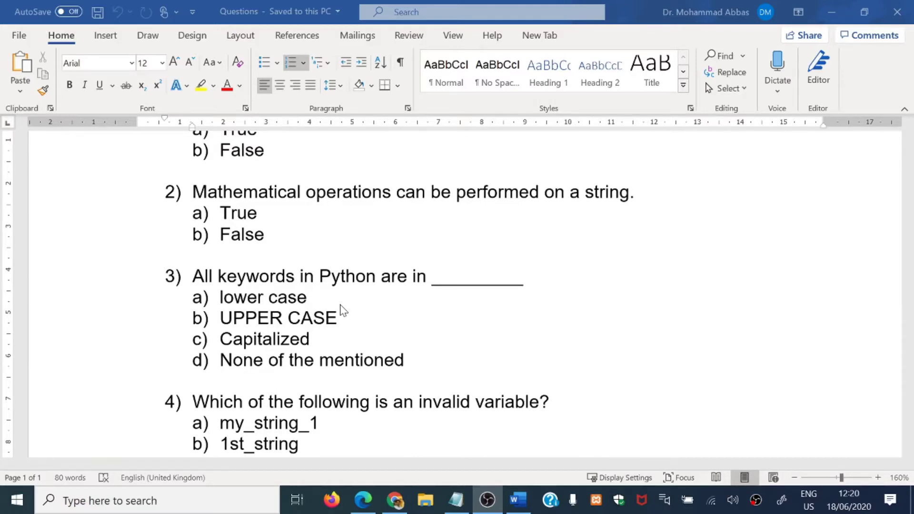
scroll(339, 307, "up", 5)
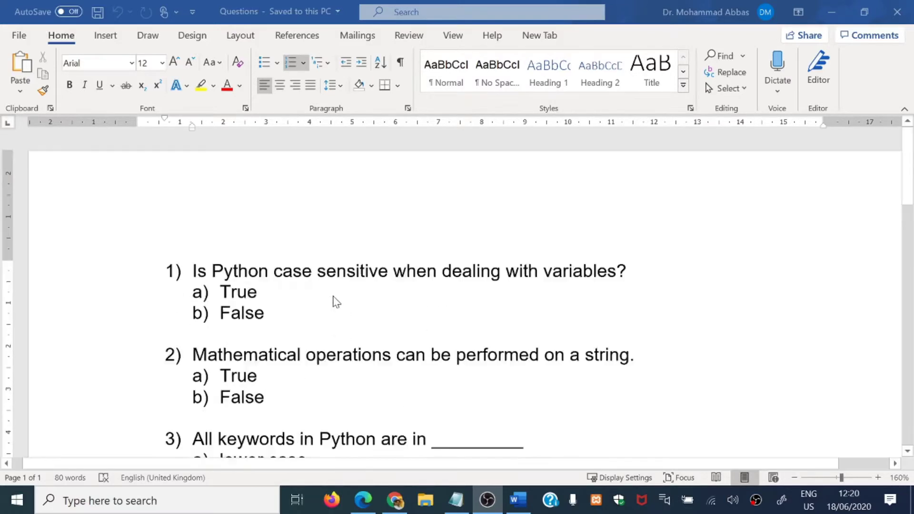
scroll(336, 301, "down", 2)
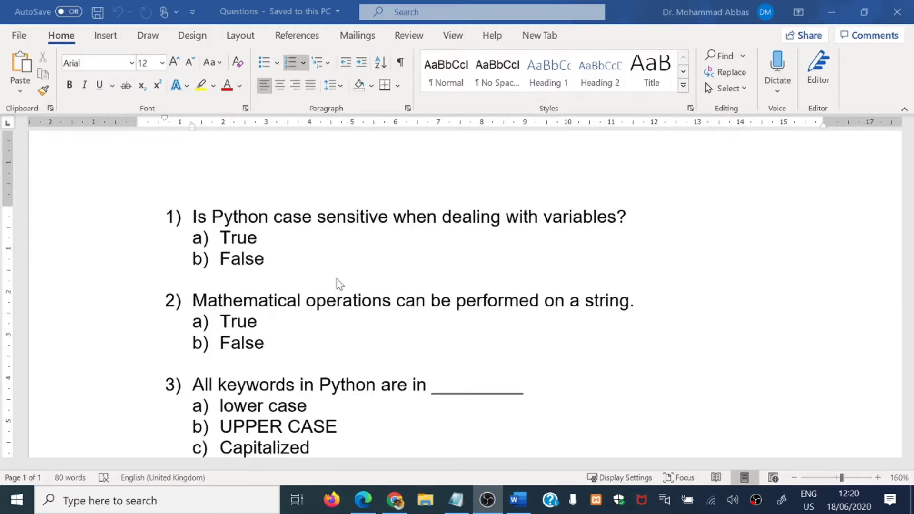
Copy all the questions from the document and paste them into a blank, maximized Notepad file.
key("ctrl+a")
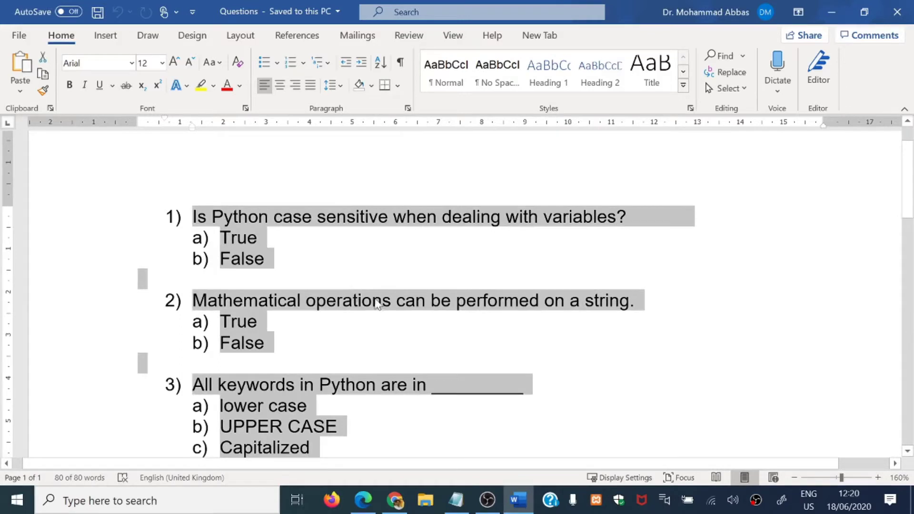
key("ctrl+c")
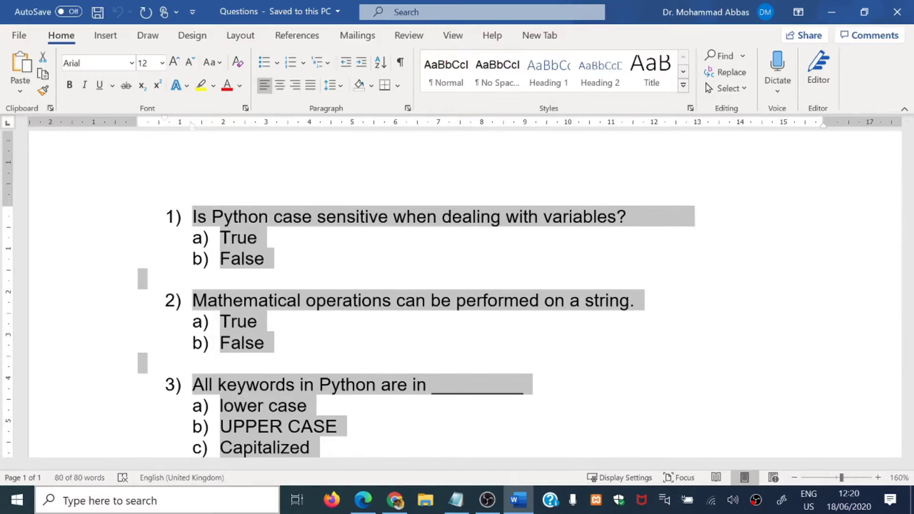
left_click(192, 502)
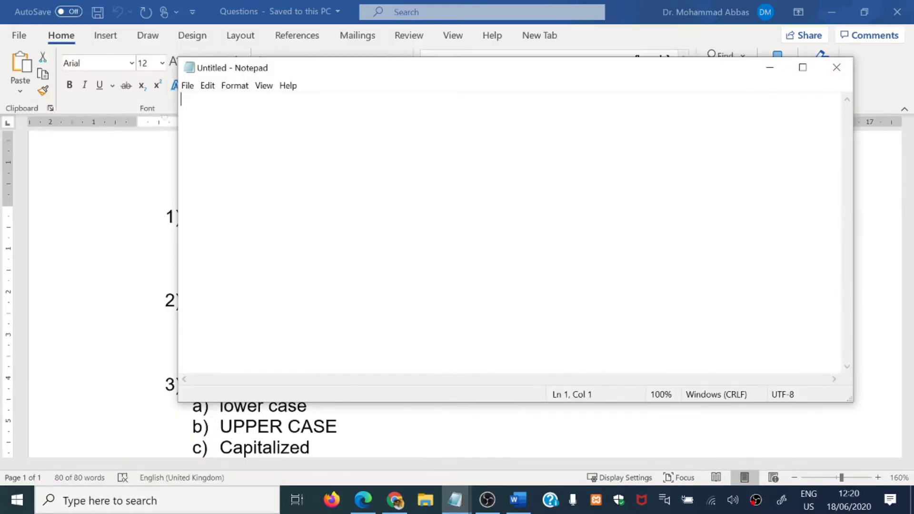
left_click(805, 67)
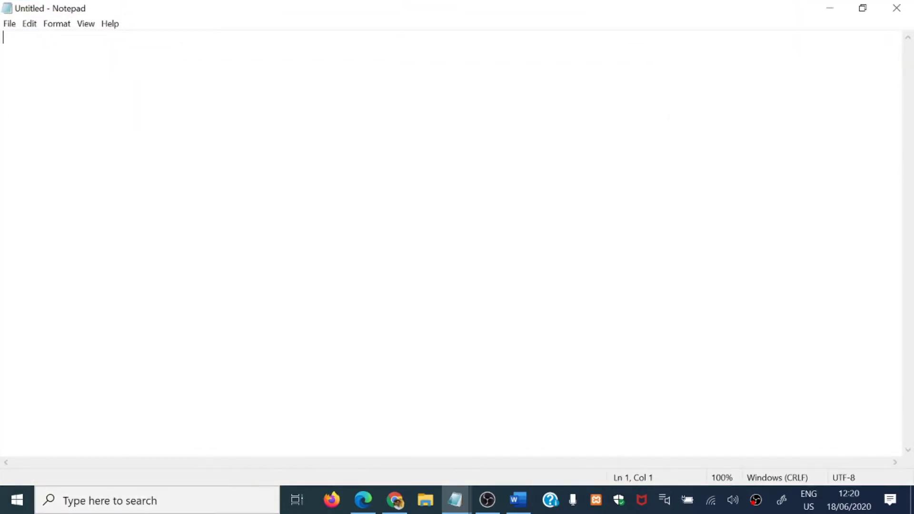
key("ctrl+v")
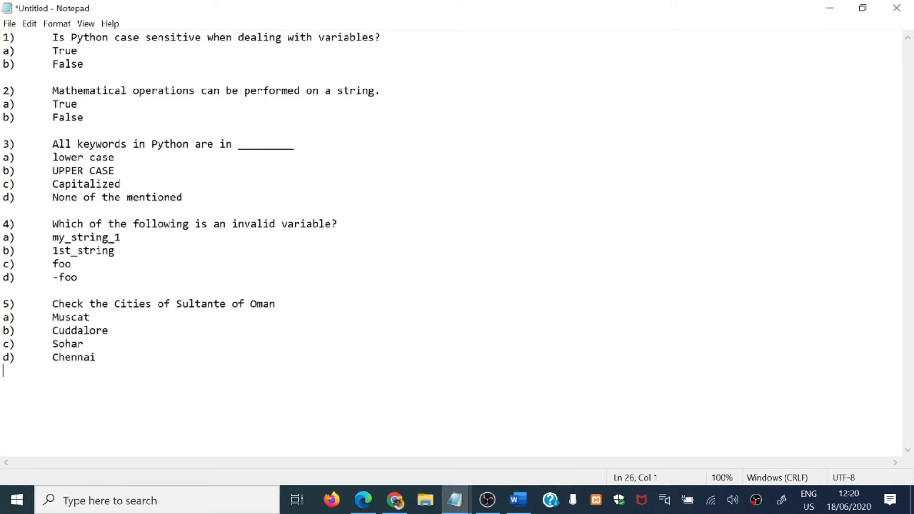
key("ctrl+Home")
key("shift+Down")
key("shift+Down")
key("shift+Down")
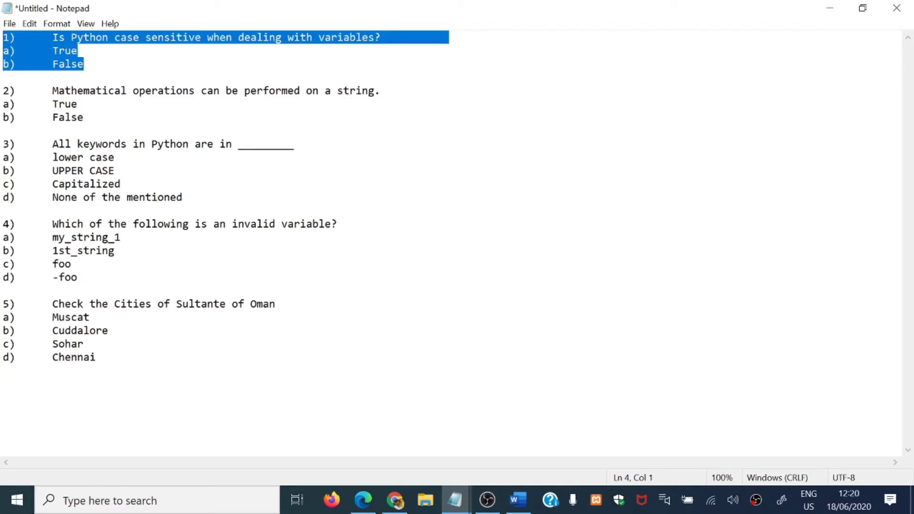
key("Left")
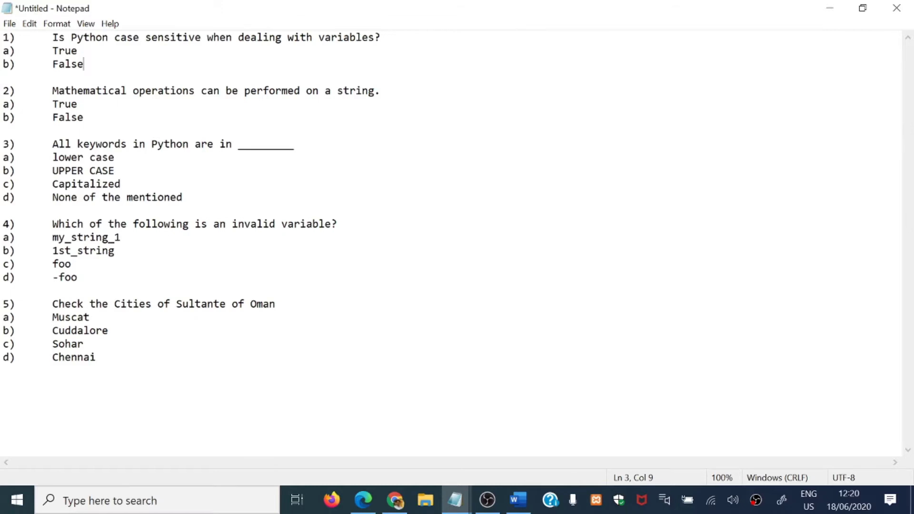
Remove the numbering, letter labels and tabs from the first question and its True and False answers.
key("ctrl+Home")
key("Delete")
key("Delete")
key("Delete")
key("Down")
key("Delete")
key("Delete")
key("Delete")
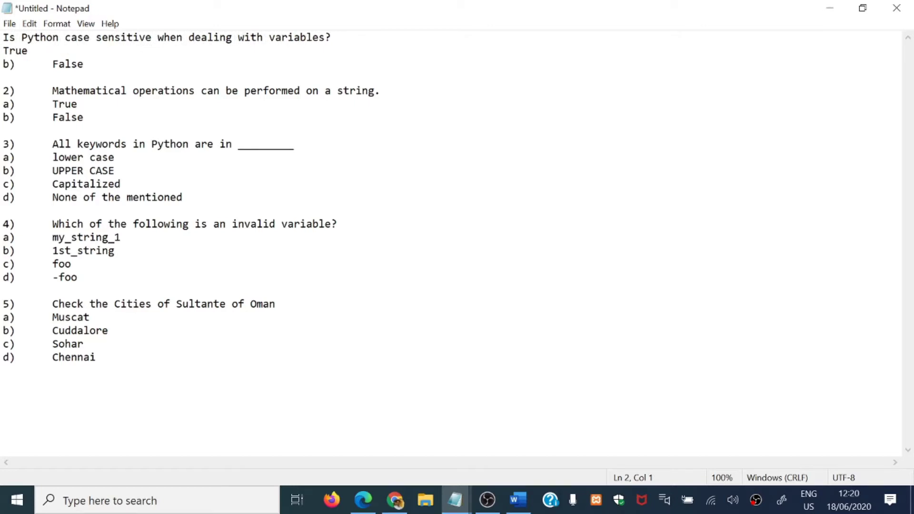
key("Down")
key("Delete")
key("Delete")
key("Delete")
Strip the number, letter labels and tabs from the question about mathematical operations and its two answers.
key("Down")
key("Down")
key("Down")
key("Up")
key("Delete")
key("Delete")
key("Delete")
key("Down")
key("Delete")
key("Delete")
key("Delete")
key("Down")
key("Delete")
key("Delete")
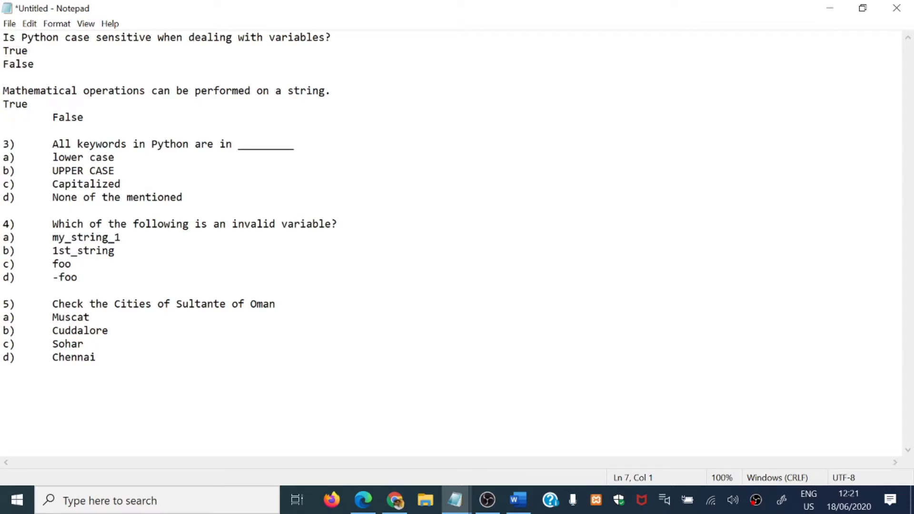
key("Delete")
Strip the number, letter labels and tabs from the question about Python keywords and its four answers.
key("Down")
key("Down")
key("Delete")
key("Delete")
key("Delete")
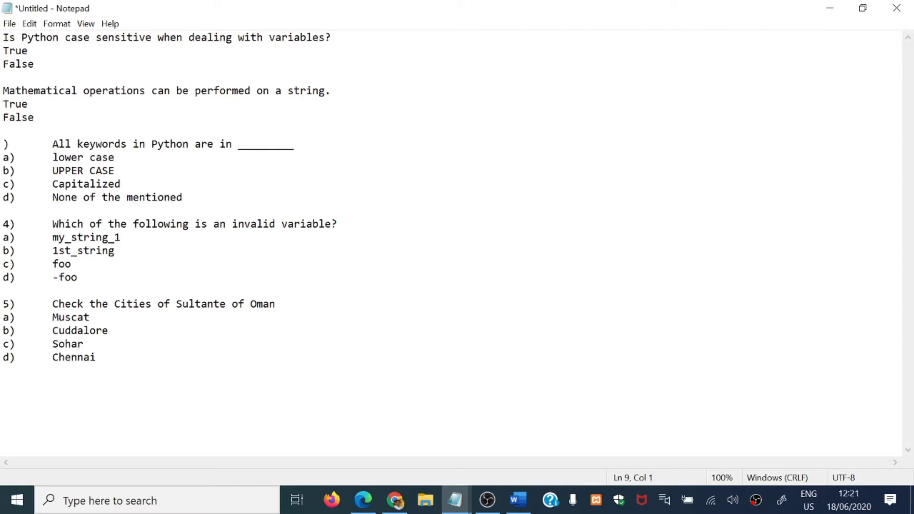
key("Down")
key("Delete")
key("Delete")
key("Delete")
key("Down")
key("Delete")
key("Delete")
key("Delete")
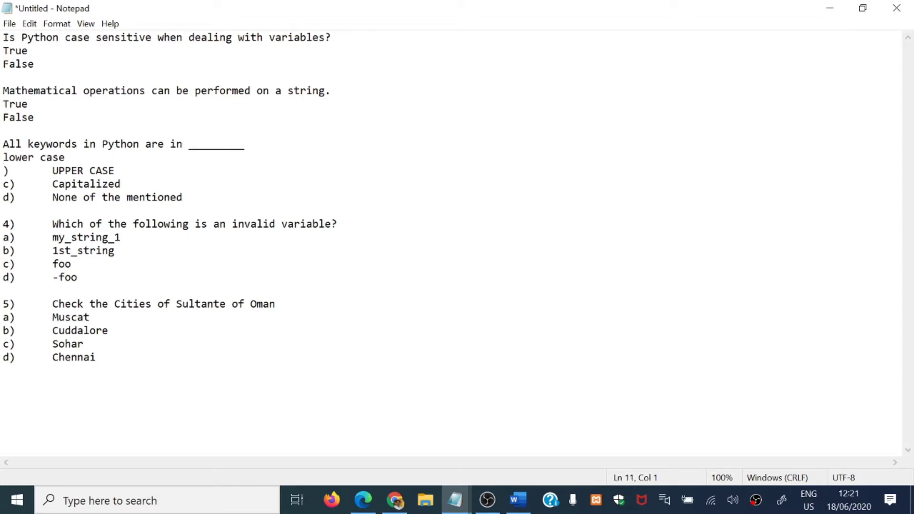
key("Down")
key("Delete")
key("Delete")
key("Delete")
key("Down")
key("Delete")
key("Delete")
key("Delete")
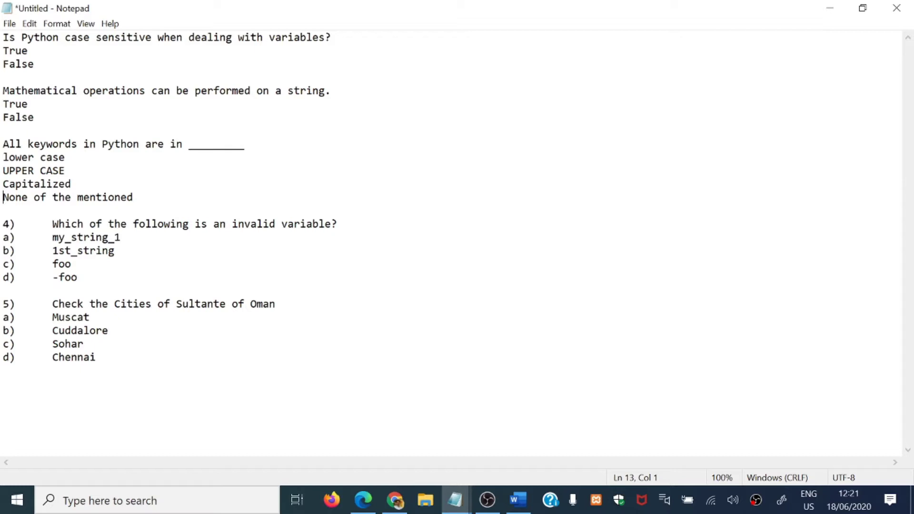
key("ctrl+Home")
key("shift+Down")
key("shift+Down")
key("shift+End")
key("shift+Right")
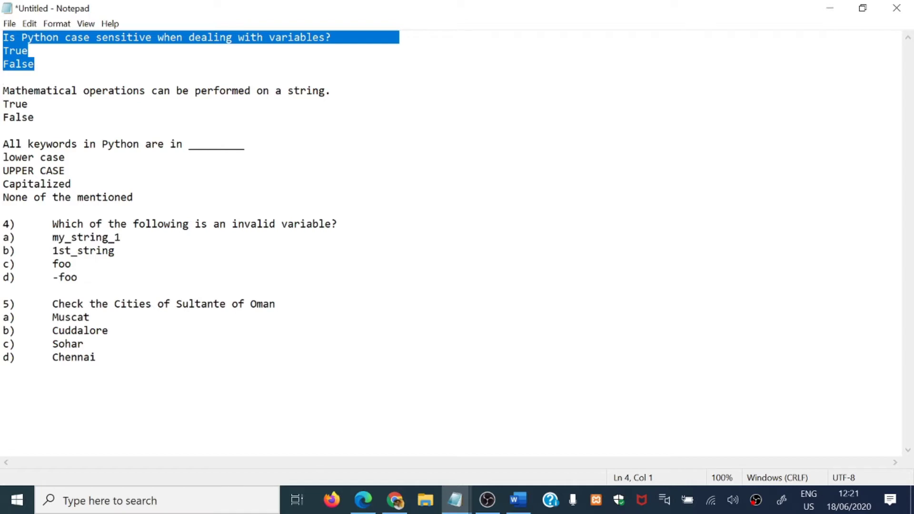
key("Right")
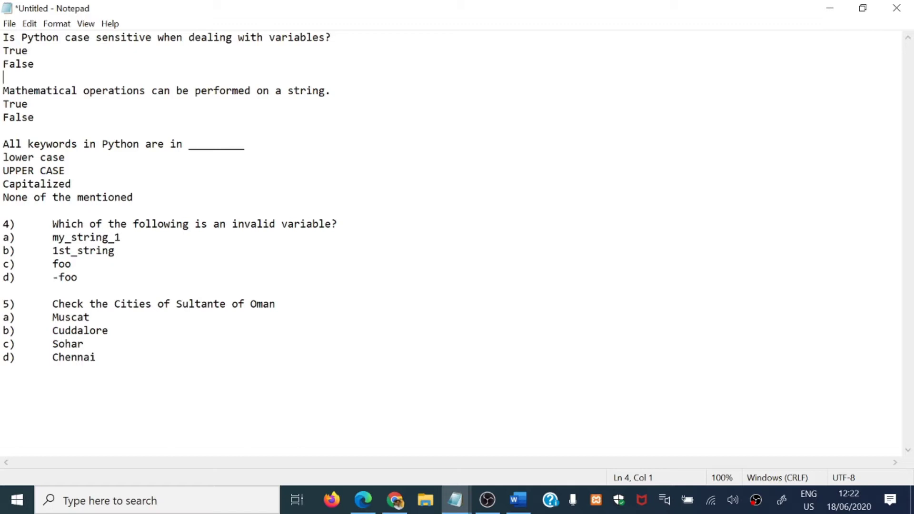
Insert {~%100% directly before the True answer of the first question.
left_click(3, 50)
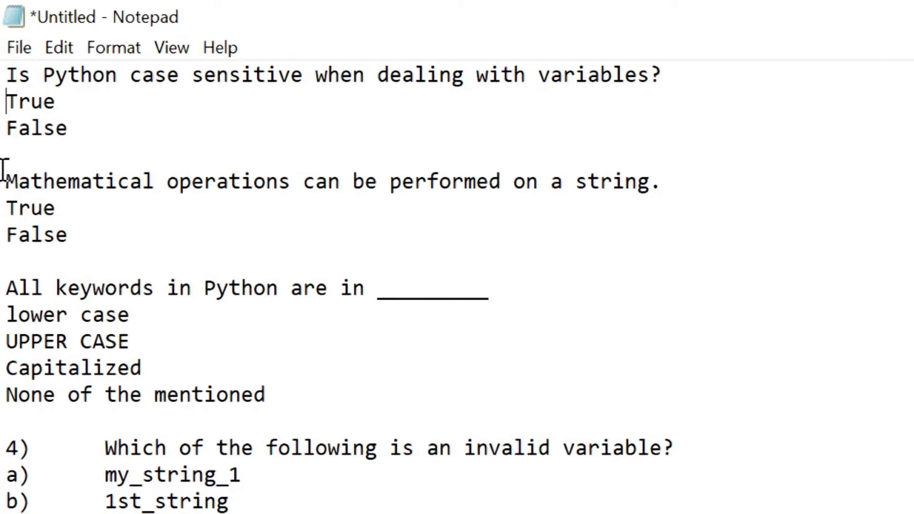
type("{")
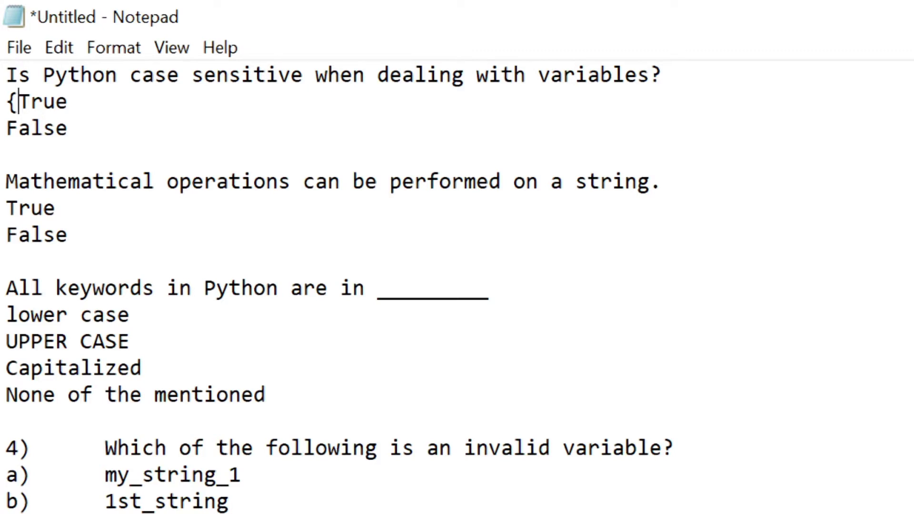
type("~")
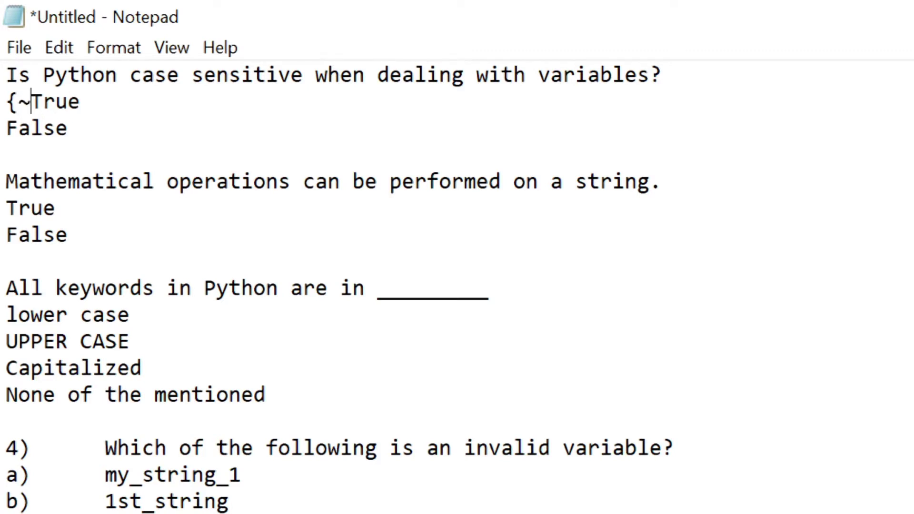
type("%")
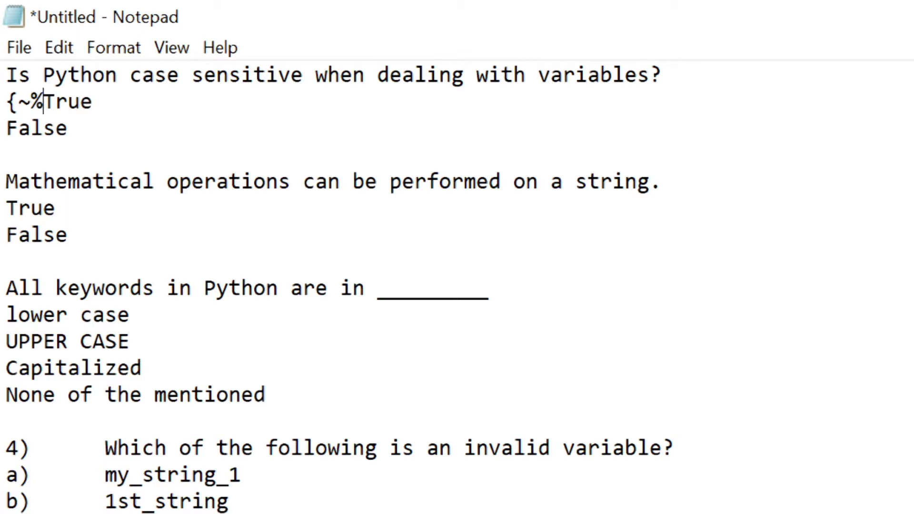
type("100")
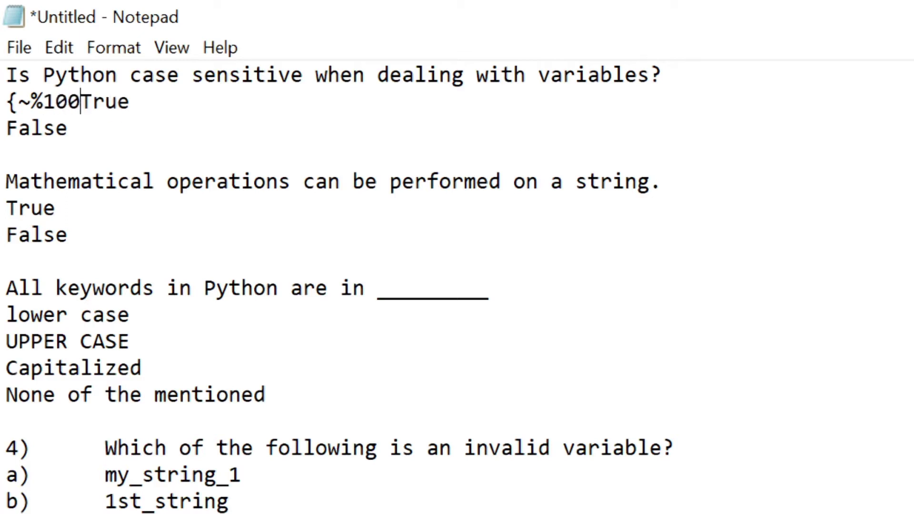
type("%")
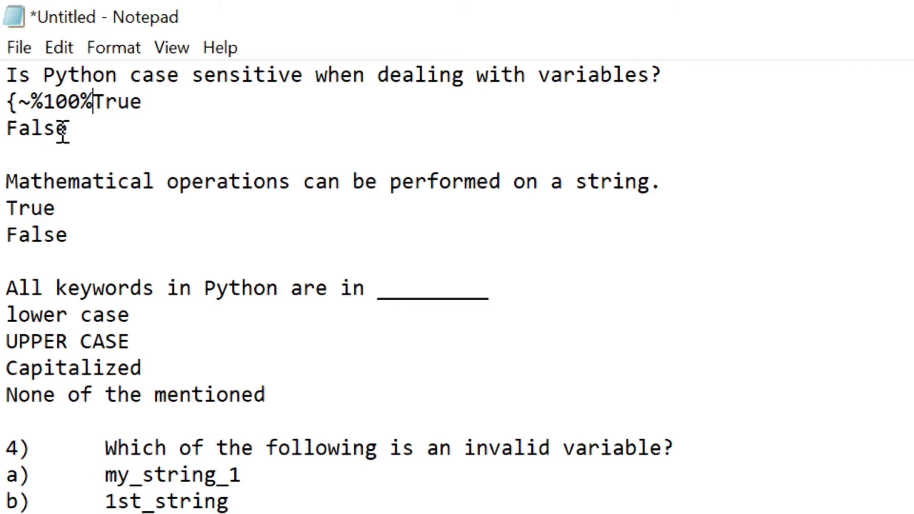
Copy the ~%100% prefix in front of the first question's False answer and change its weight to 0, giving ~%0%False.
left_click(6, 129)
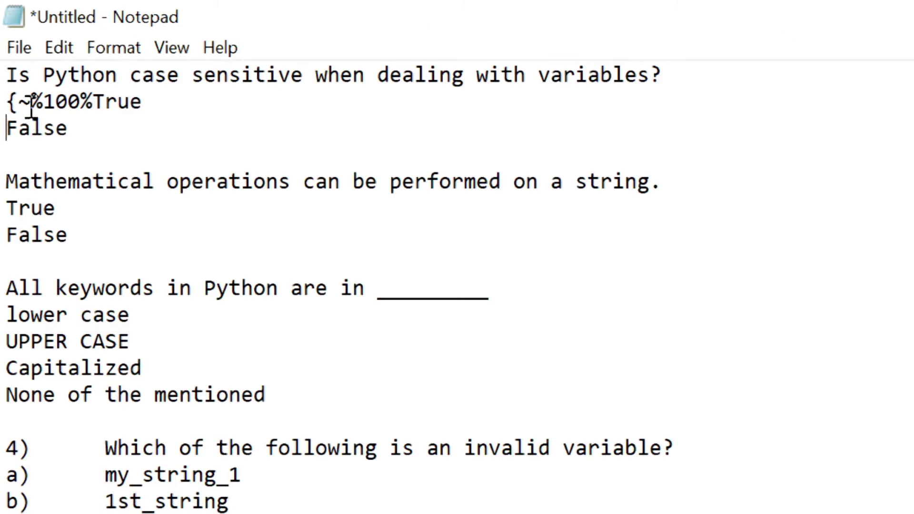
left_click_drag(18, 101, 94, 101)
key("ctrl+c")
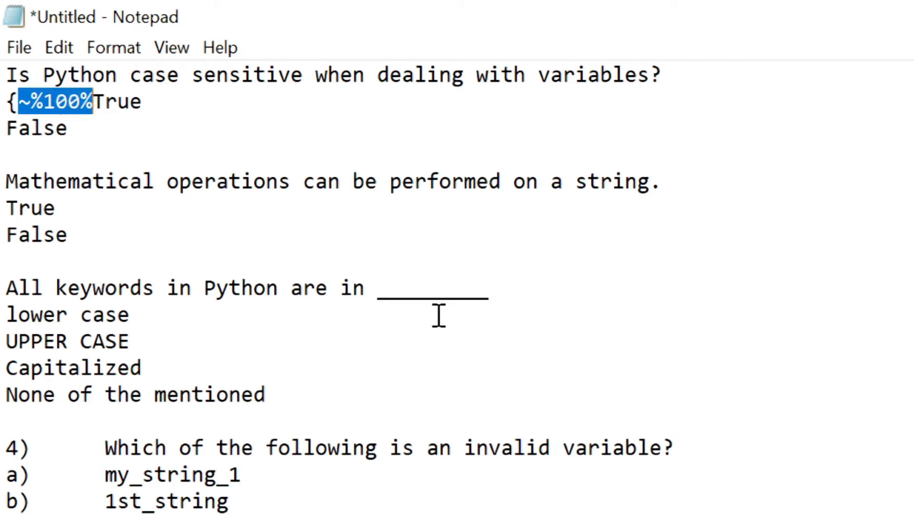
left_click(5, 128)
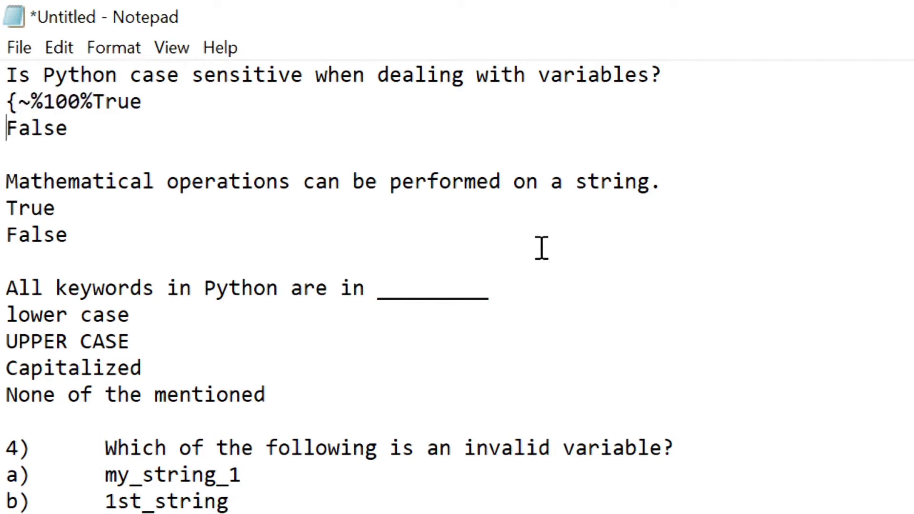
key("ctrl+v")
key("Left")
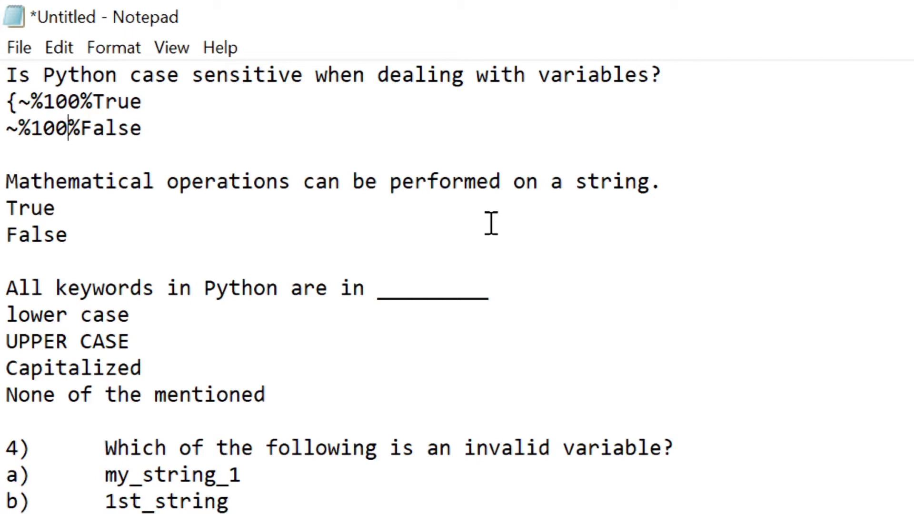
key("Delete")
key("Delete")
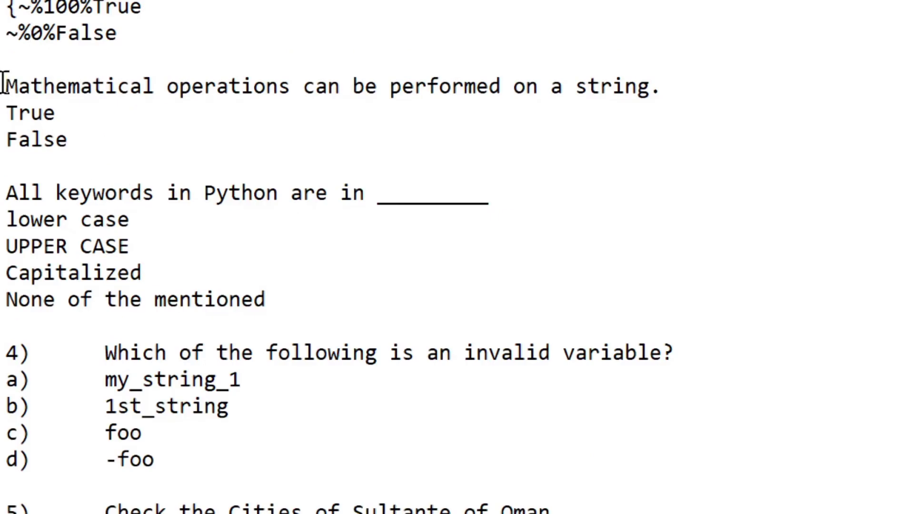
Close the first question's answer block with } directly after ~%0%False.
left_click_drag(7, 83, 52, 93)
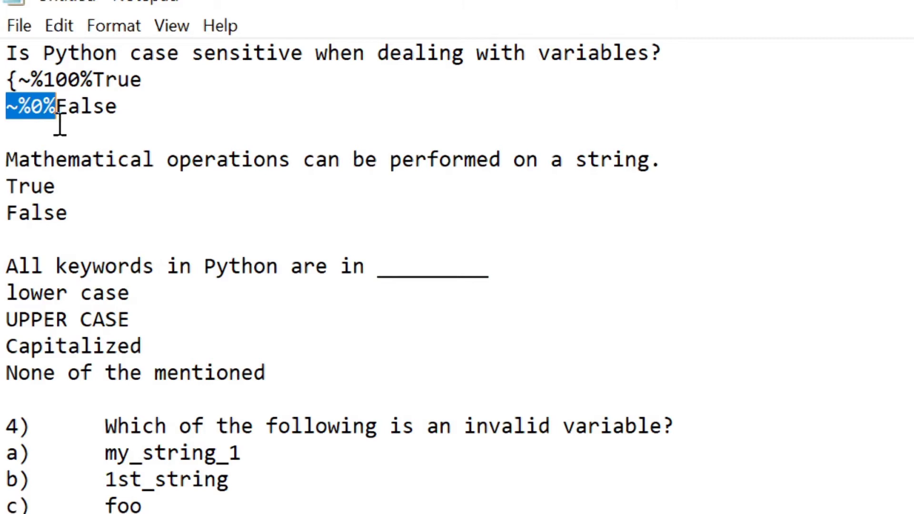
left_click(146, 105)
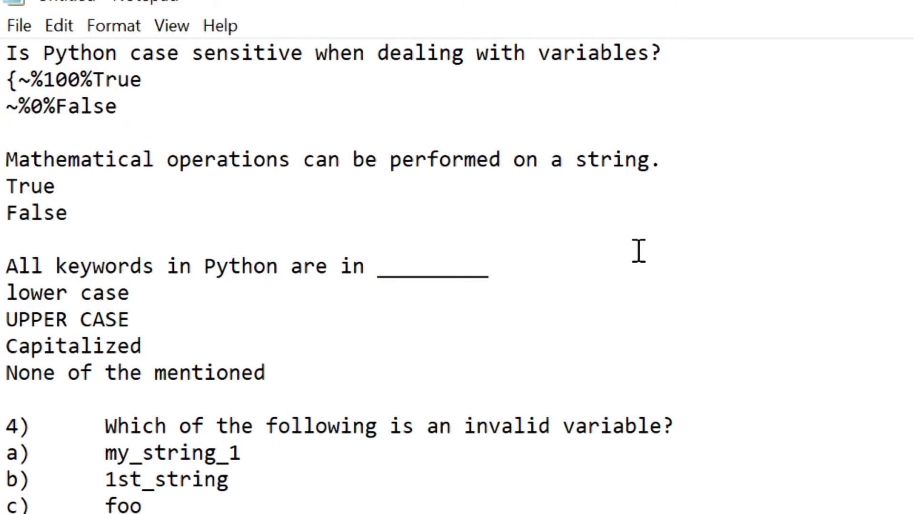
type("}")
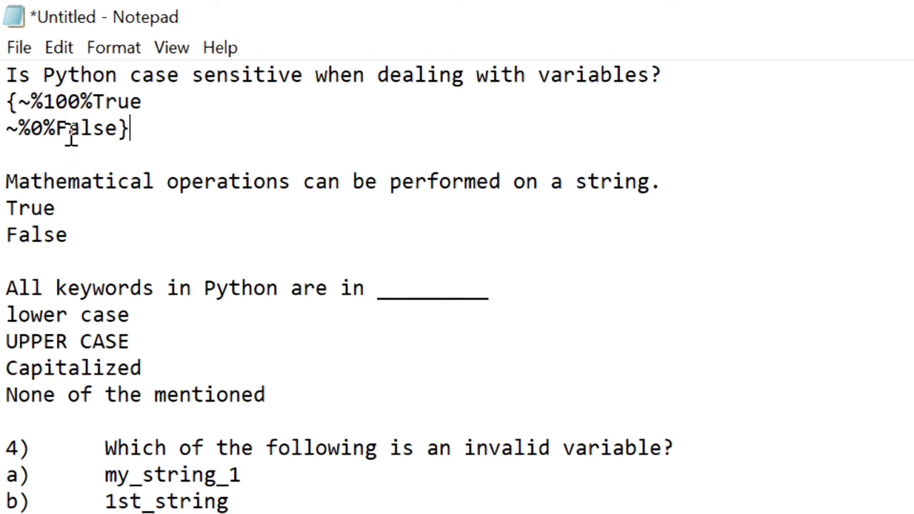
Prefix the True answer of the mathematical operations question with {~%0%, reusing the first question's percentage markup.
left_click(9, 208)
type("{")
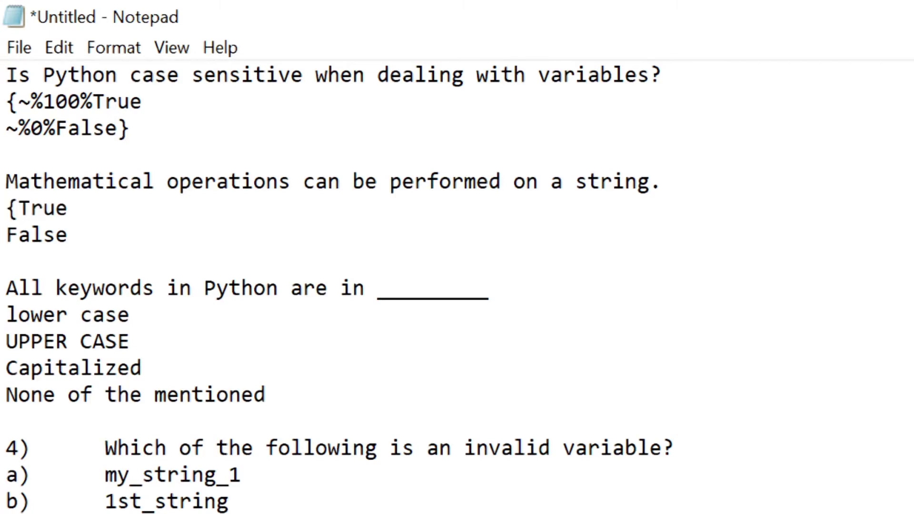
type("~")
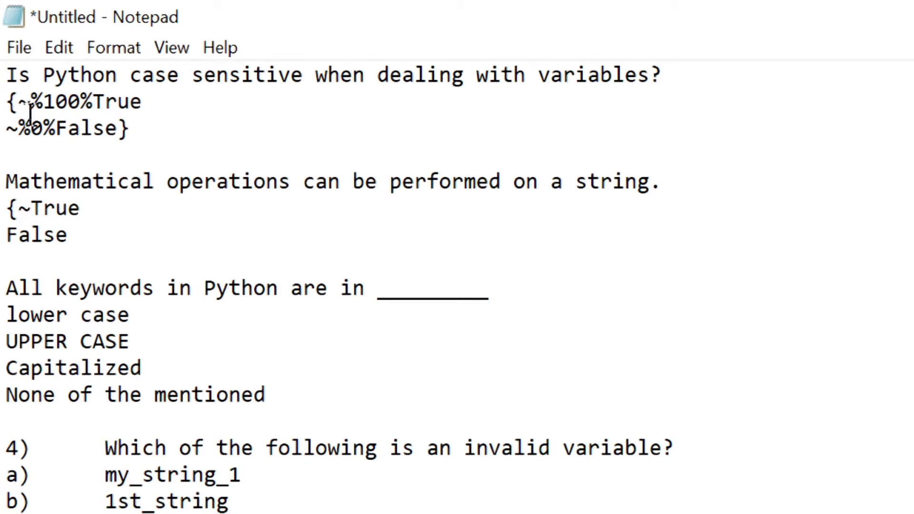
left_click_drag(35, 101, 92, 105)
key("ctrl+c")
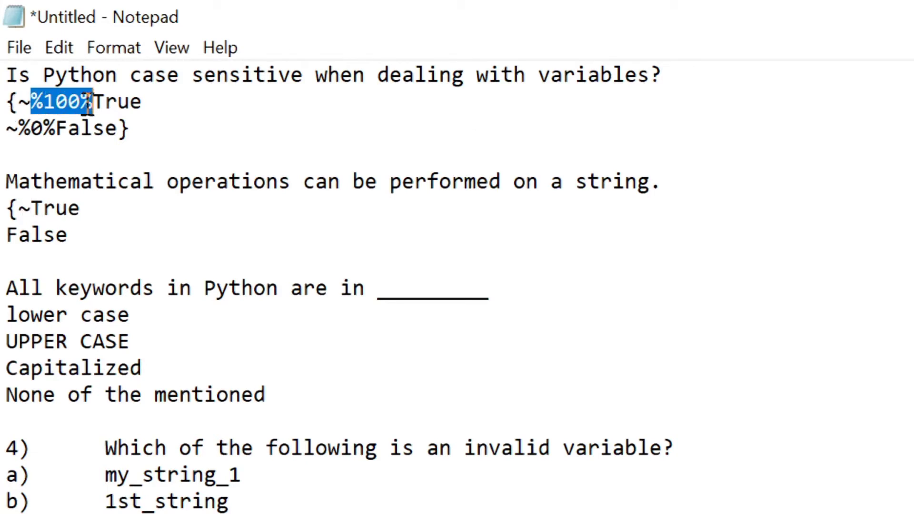
left_click(32, 208)
key("ctrl+v")
left_click(61, 208)
key("Delete")
key("BackSpace")
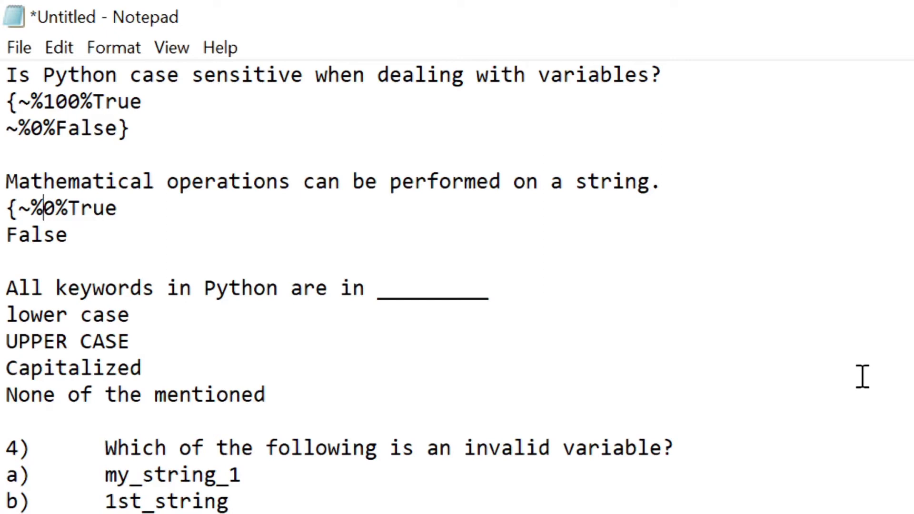
Copy the ~%0% prefix to the second question's False answer, raise its weight to 100, and close the block, giving ~%100%False}.
left_click_drag(19, 210, 69, 210)
key("ctrl+c")
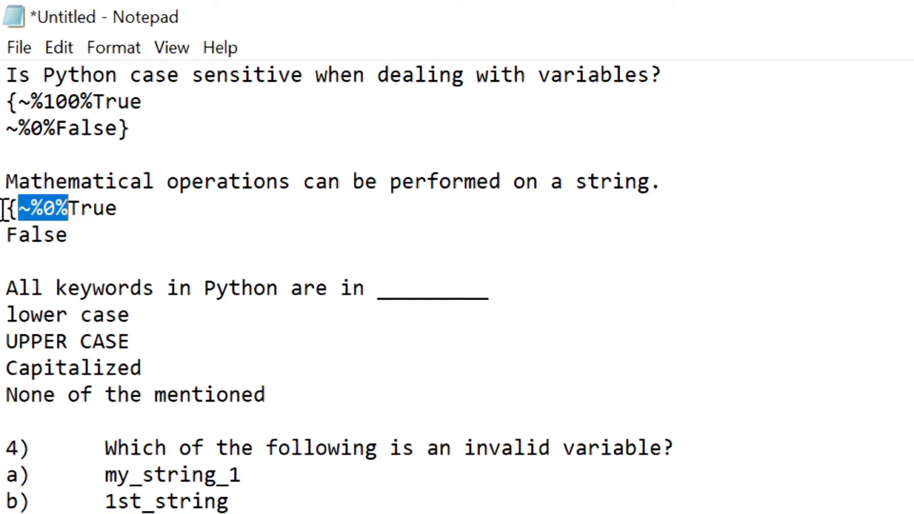
left_click(7, 235)
key("ctrl+v")
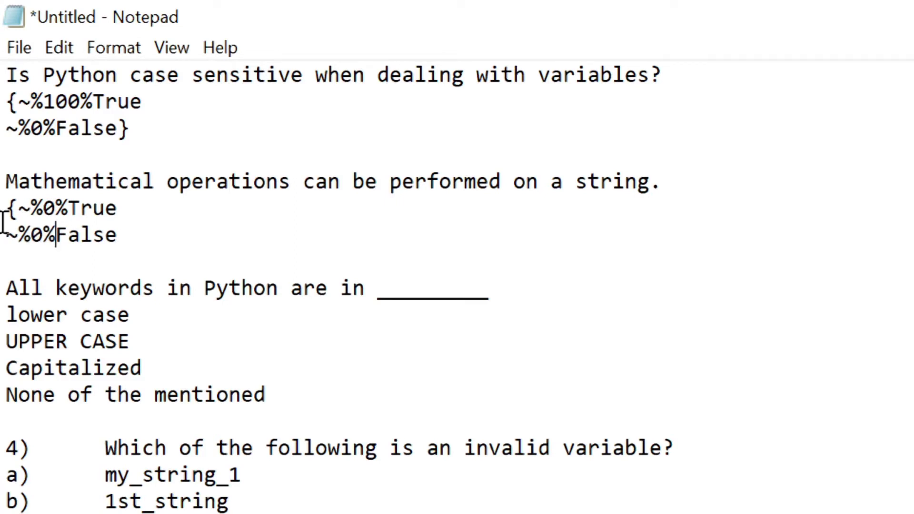
left_click(32, 235)
type("10")
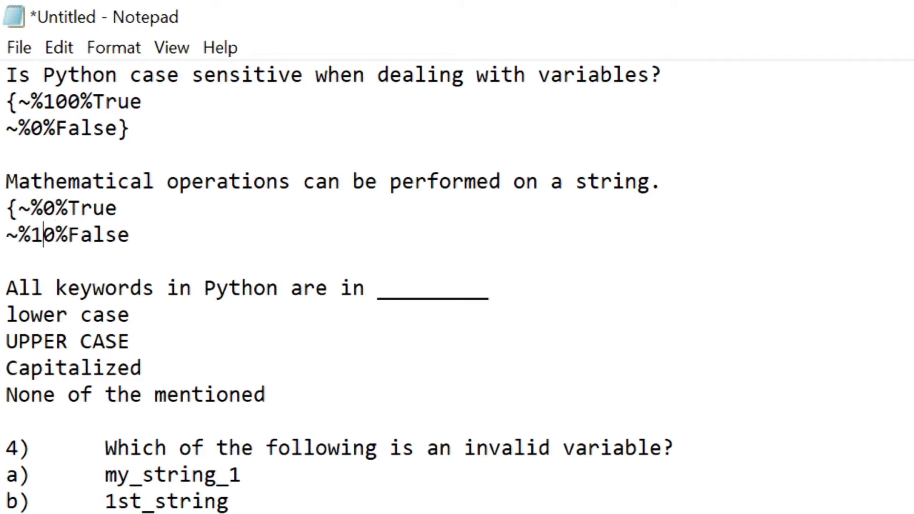
left_click(179, 236)
type("}")
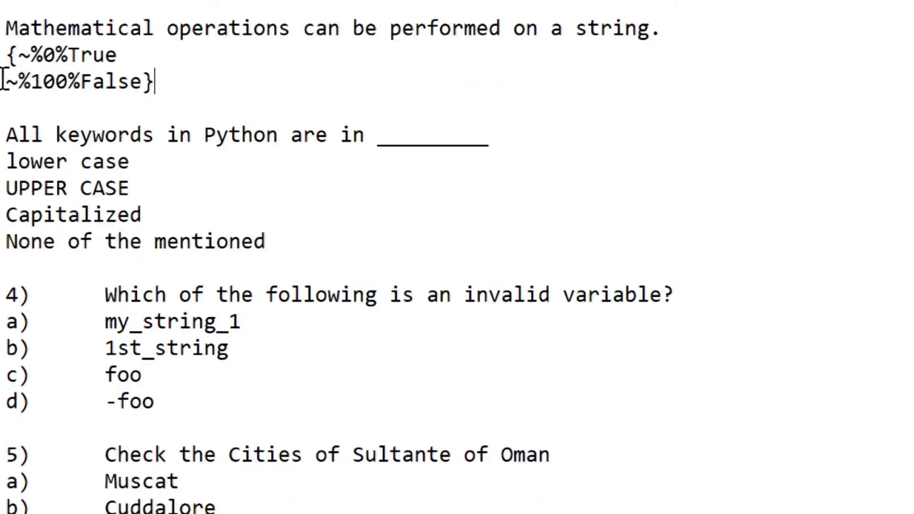
key("Left")
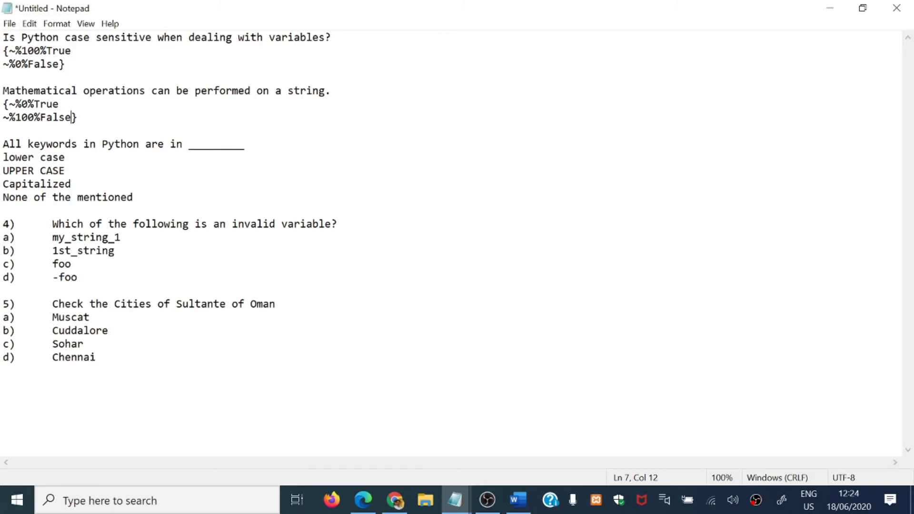
left_click_drag(3, 157, 134, 198)
left_click(71, 183)
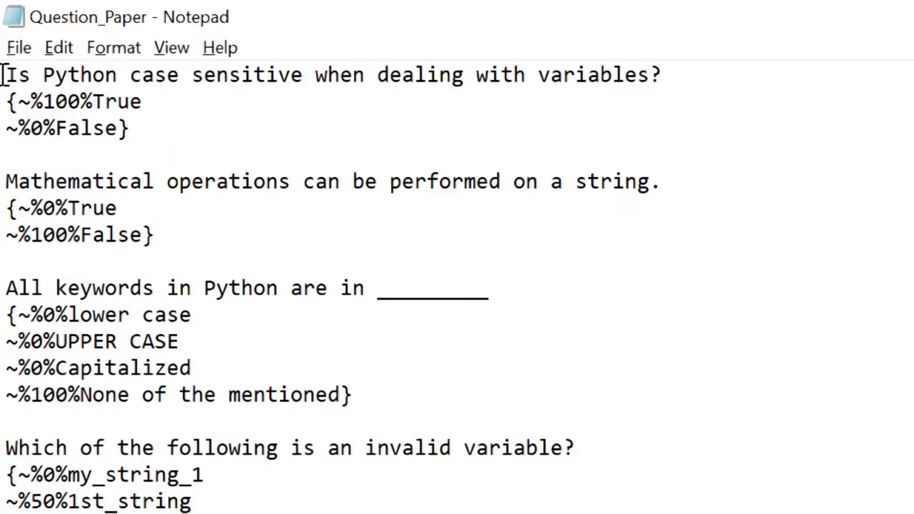
Examine the answer weights and braces of the remaining questions in the Question_Paper file, from Python keywords to the cities of Oman.
left_click_drag(7, 250, 444, 351)
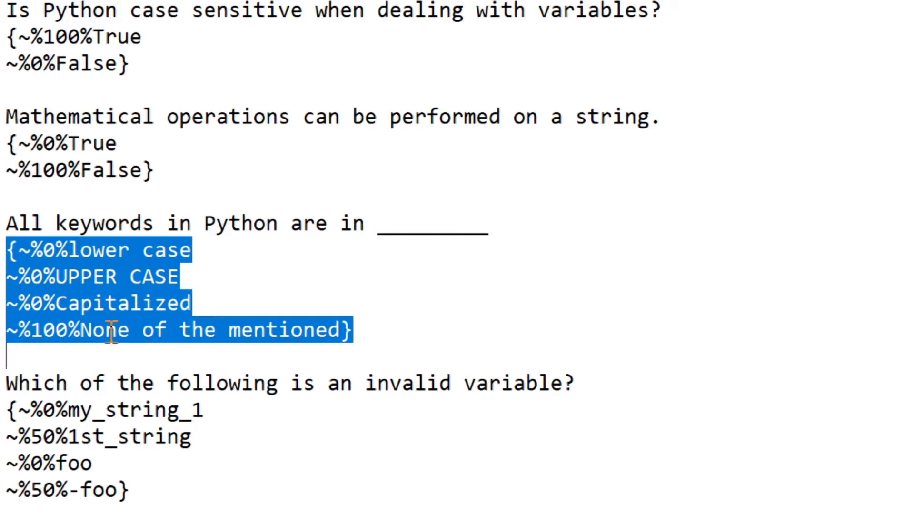
left_click(19, 339)
left_click_drag(16, 332, 81, 330)
left_click_drag(18, 250, 66, 250)
left_click(11, 282)
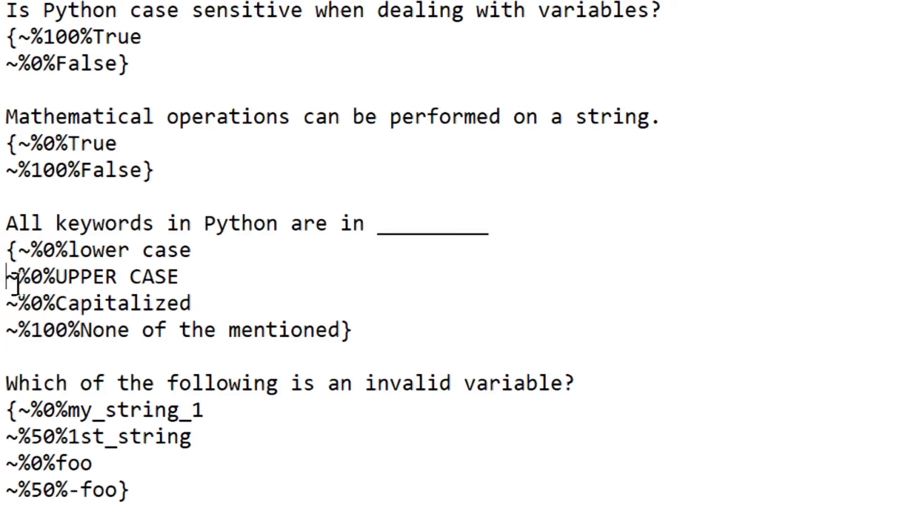
left_click_drag(14, 282, 43, 282)
left_click_drag(8, 306, 61, 304)
left_click(32, 335)
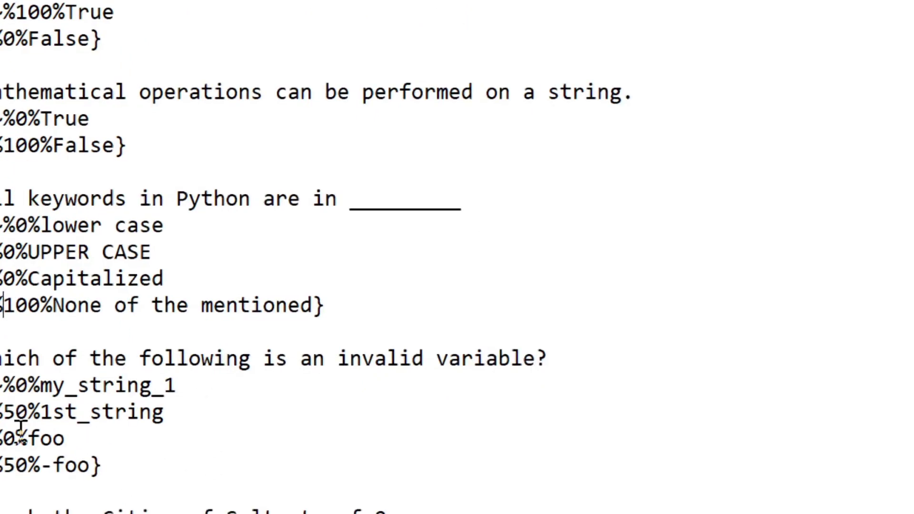
left_click(57, 439)
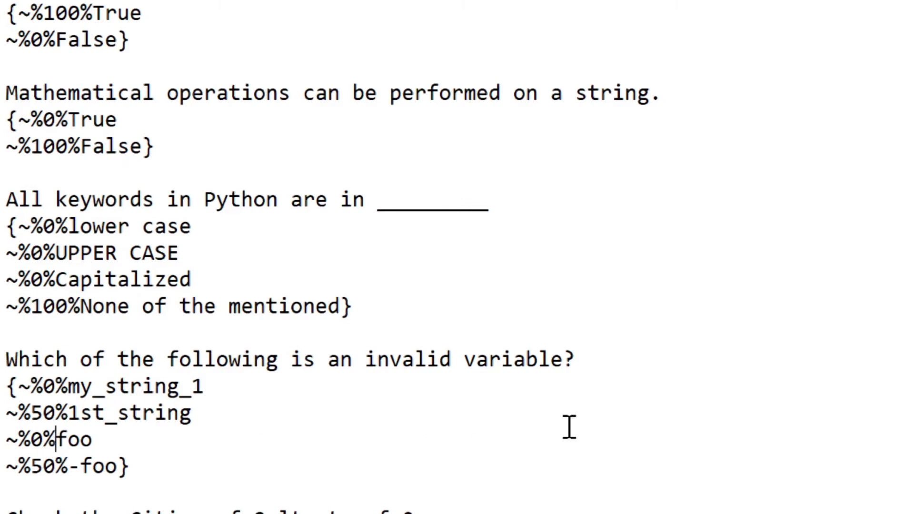
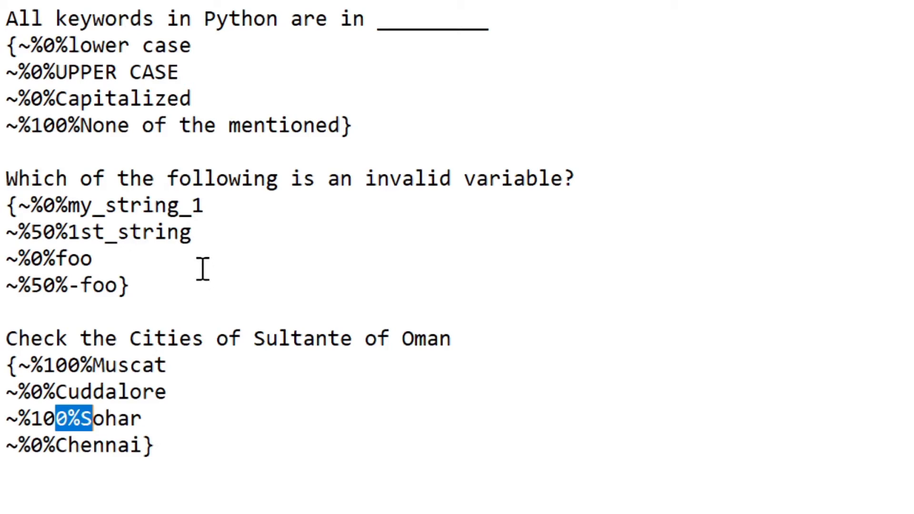
scroll(38, 438, "down", 1)
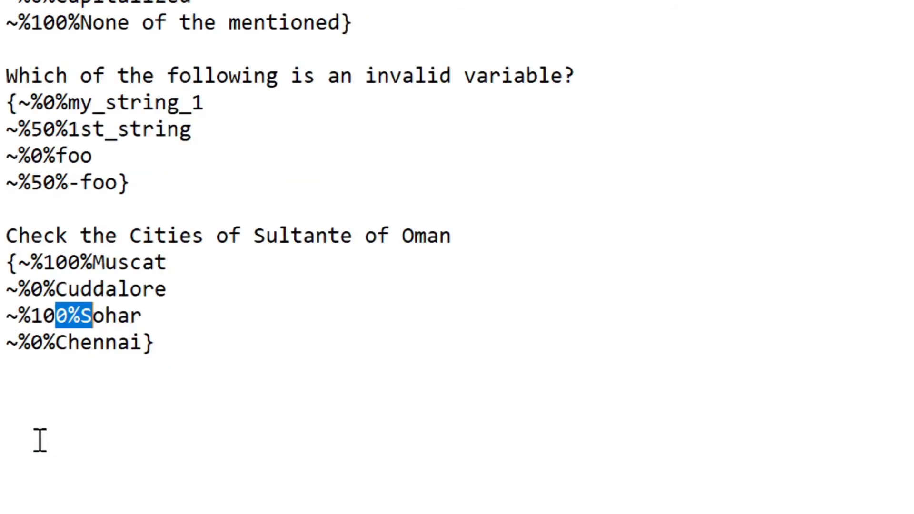
scroll(57, 274, "up", 3)
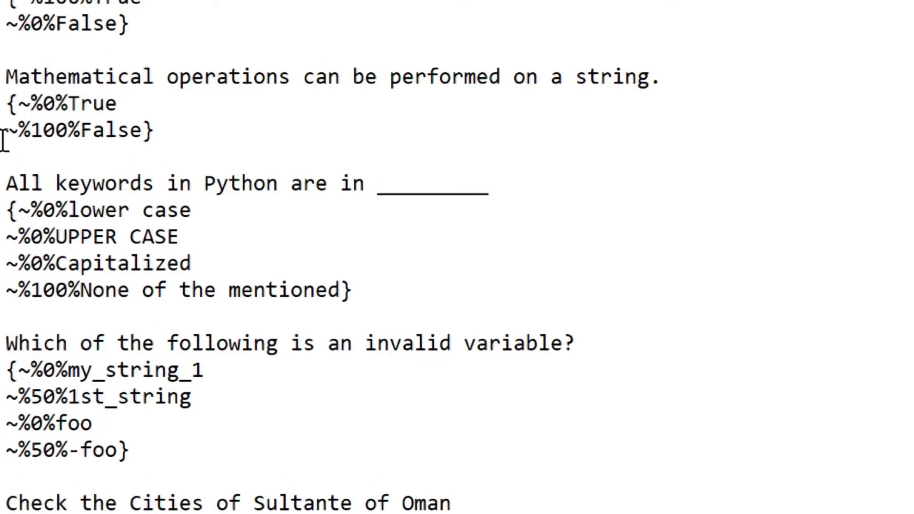
Save the file to the Desktop as the text document Question_Paper with ANSI encoding, replacing the existing file.
left_click(10, 23)
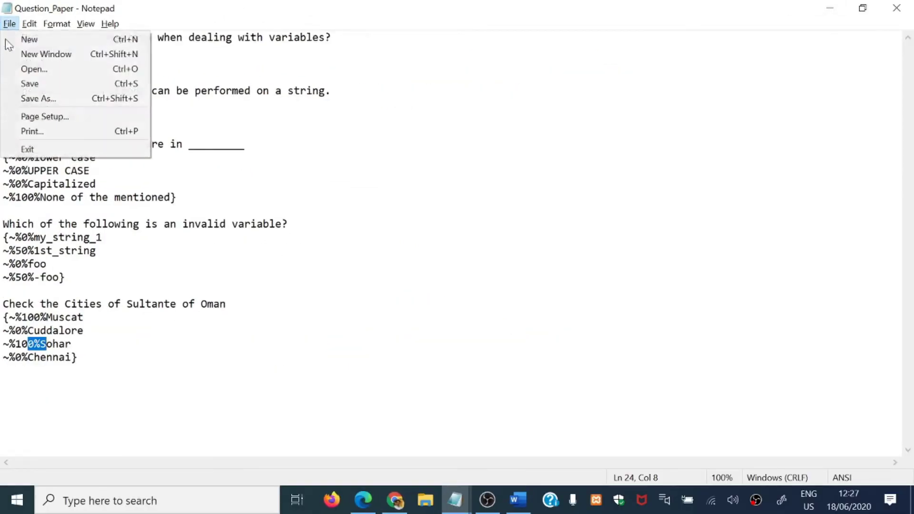
left_click(24, 82)
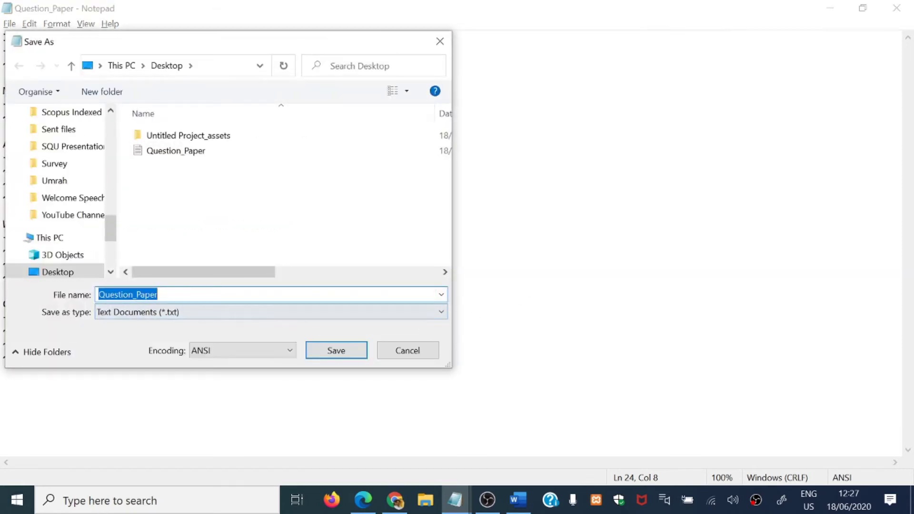
left_click(346, 353)
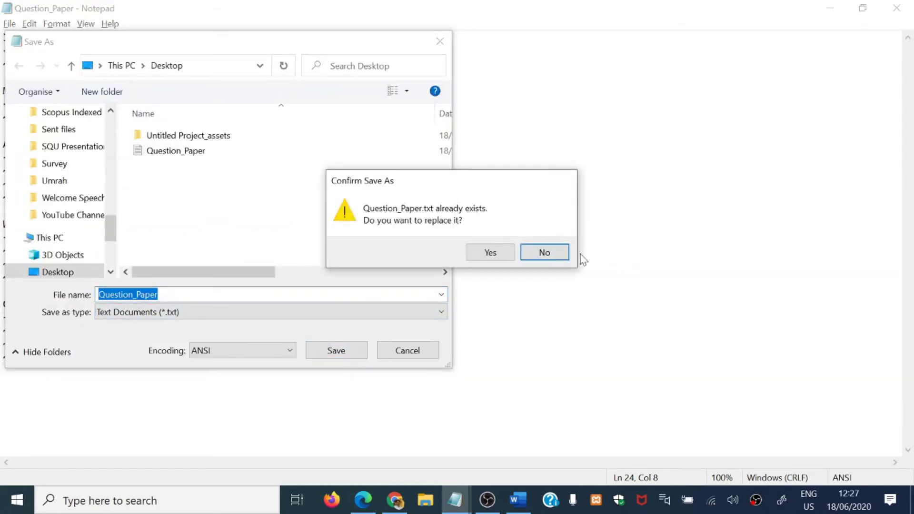
left_click(502, 250)
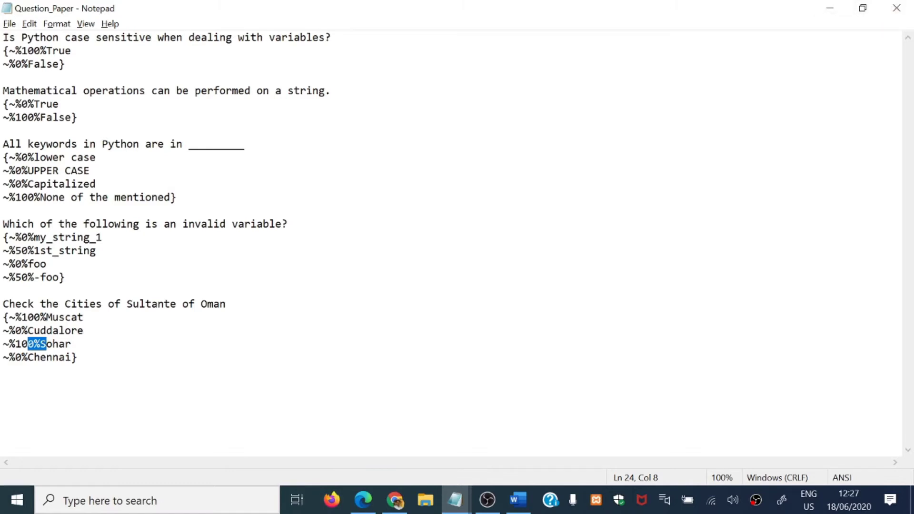
Switch to the Moodle course in the browser and add a new Quiz activity to Week 1.
left_click(363, 500)
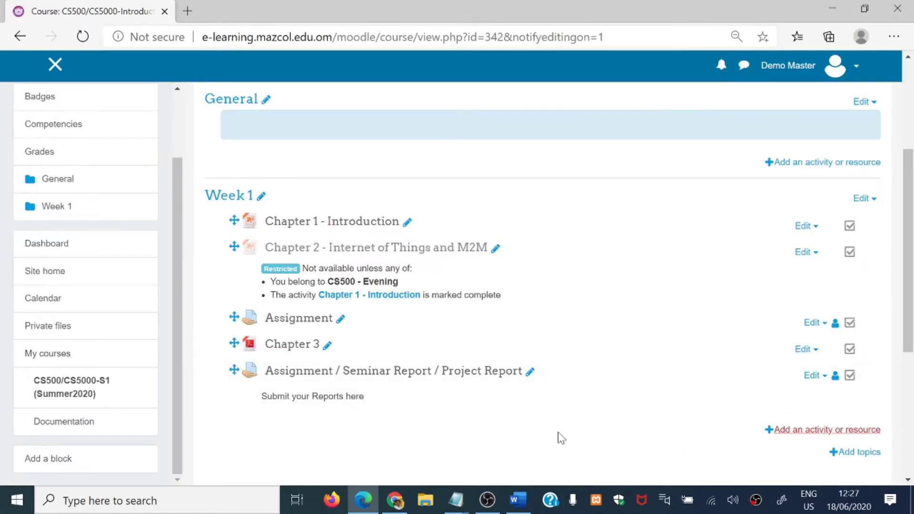
scroll(539, 427, "down", 1)
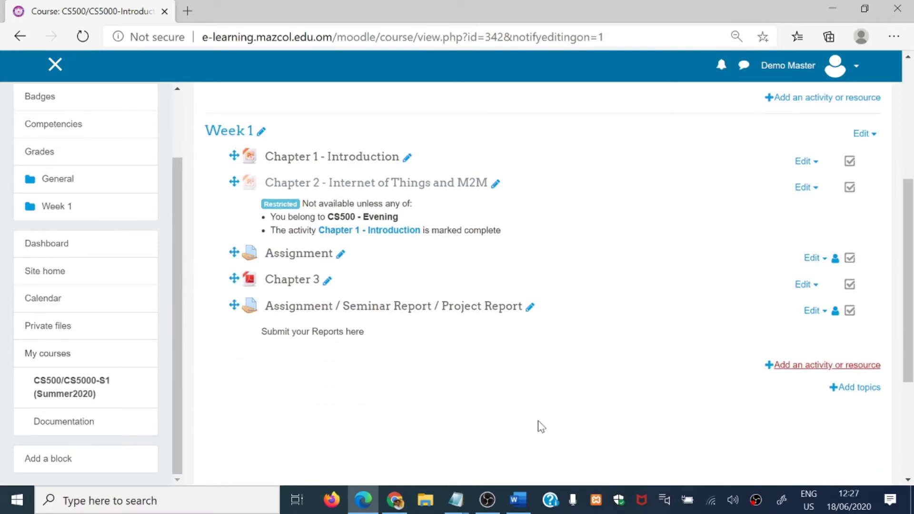
left_click(813, 365)
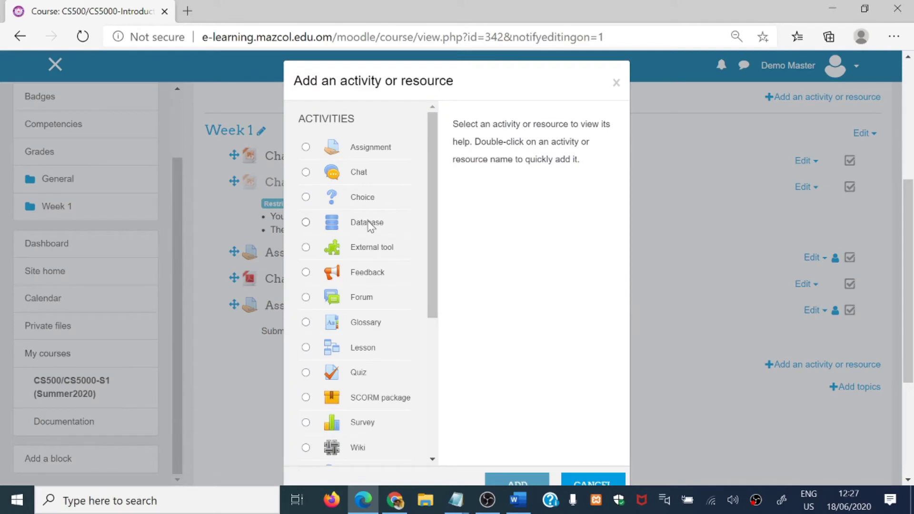
left_click(357, 376)
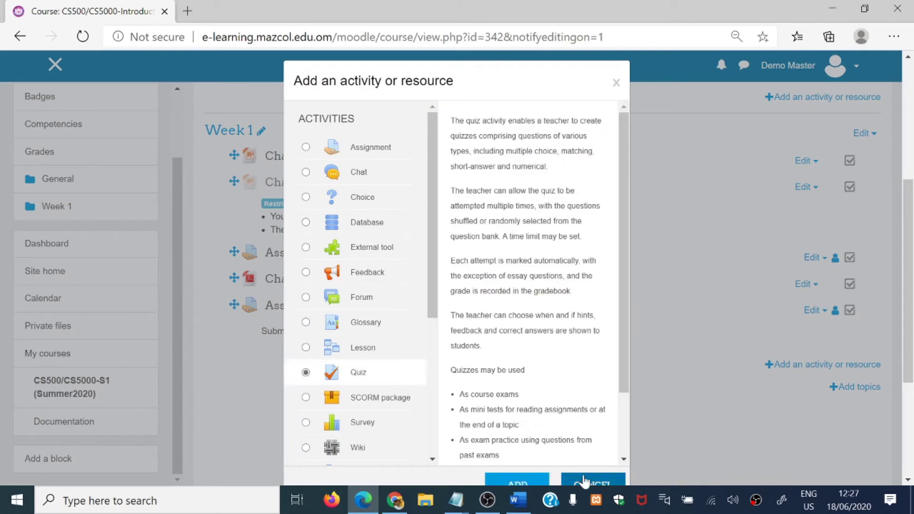
left_click(526, 480)
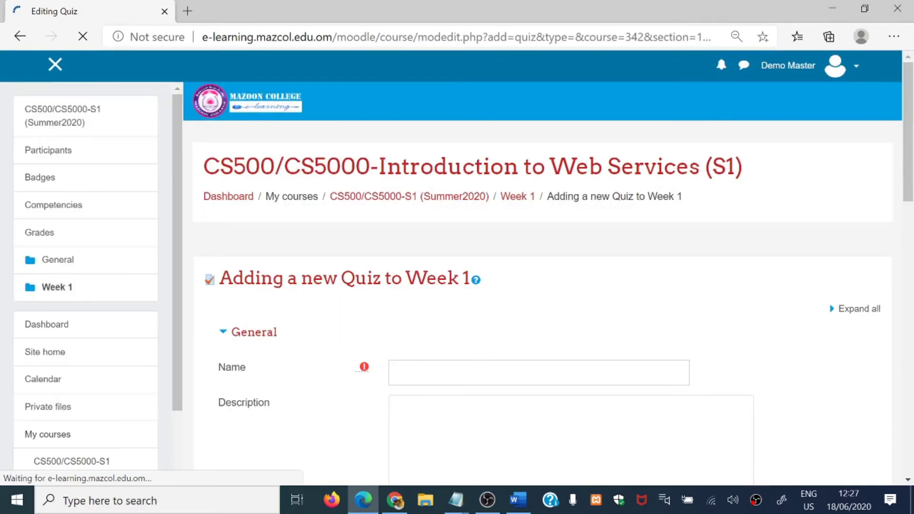
Name the new quiz Quiz 1, keep the remaining settings at their defaults, and save it, returning to the course.
left_click(578, 362)
scroll(577, 357, "down", 3)
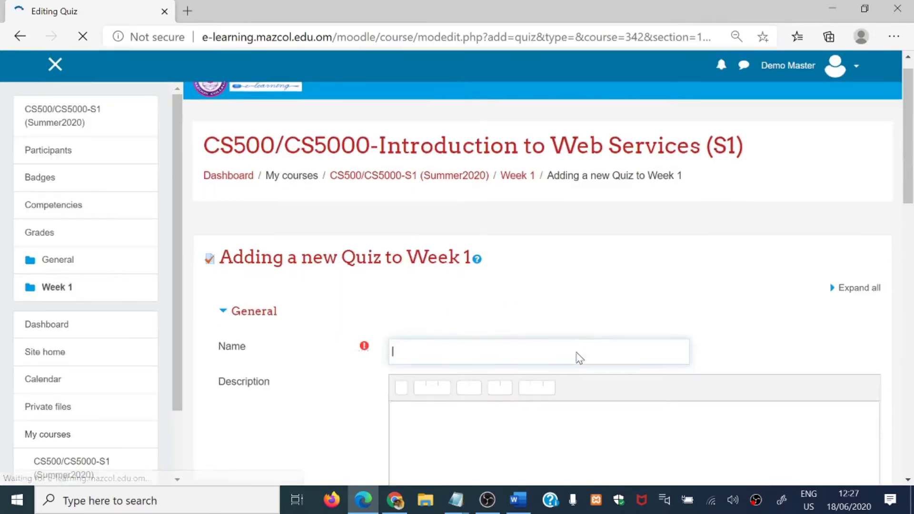
type("Quiz 1")
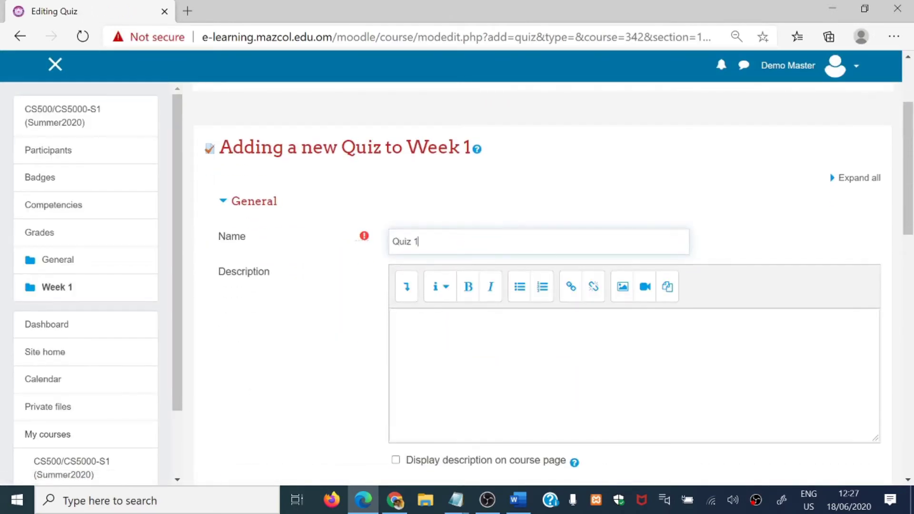
scroll(295, 367, "down", 5)
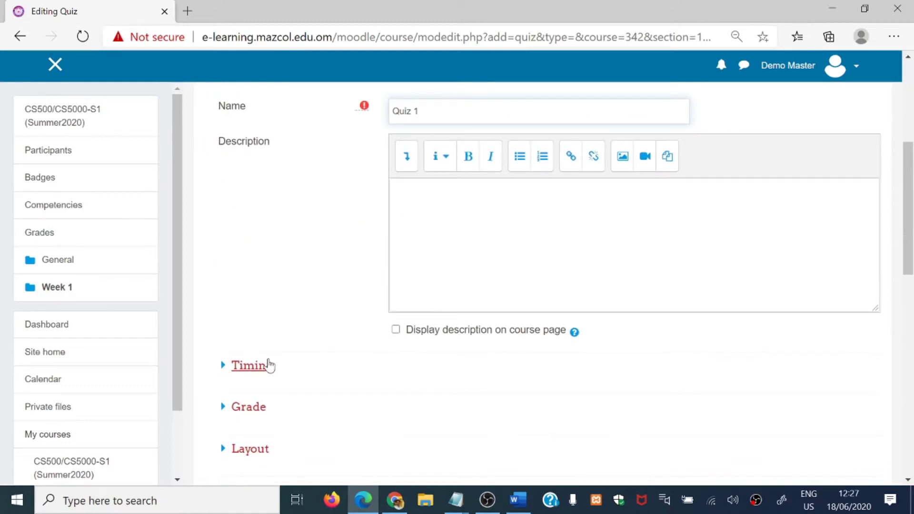
scroll(268, 373, "down", 9)
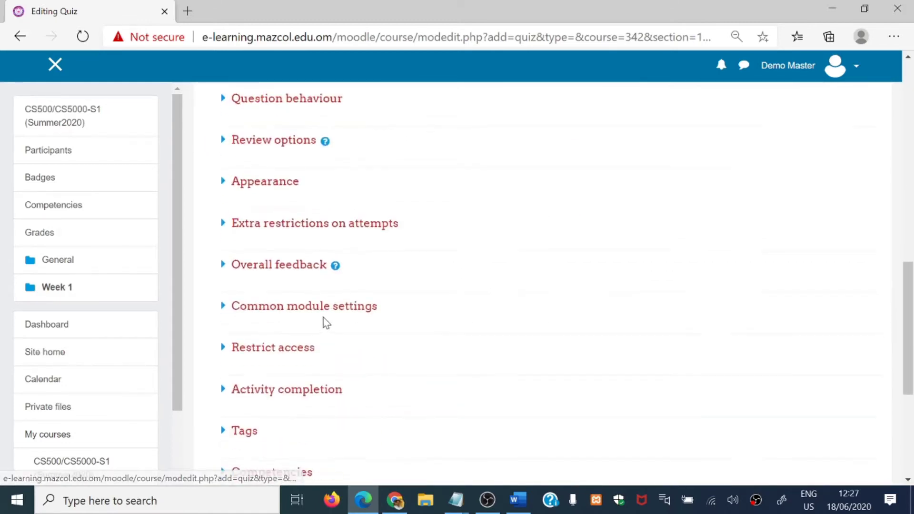
left_click(422, 394)
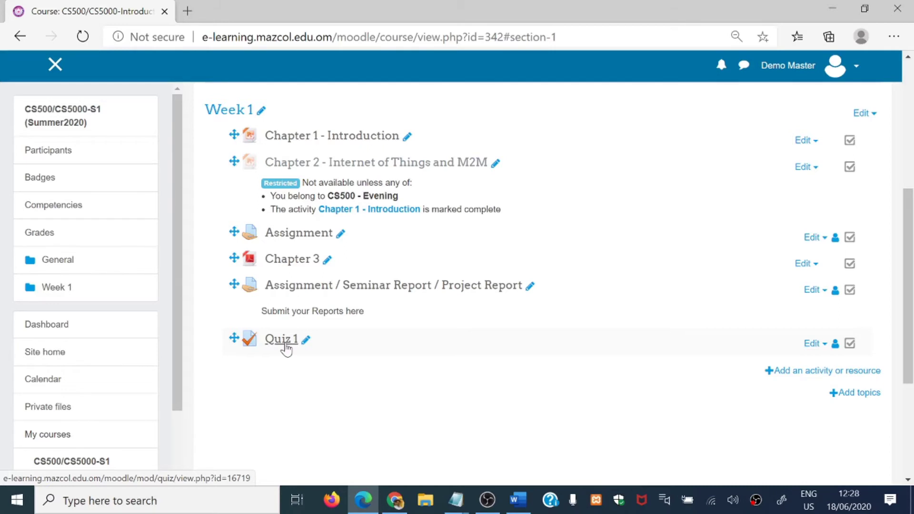
Open Quiz 1 from the Week 1 section and check whether it contains questions.
left_click(286, 339)
left_click_drag(469, 357, 624, 364)
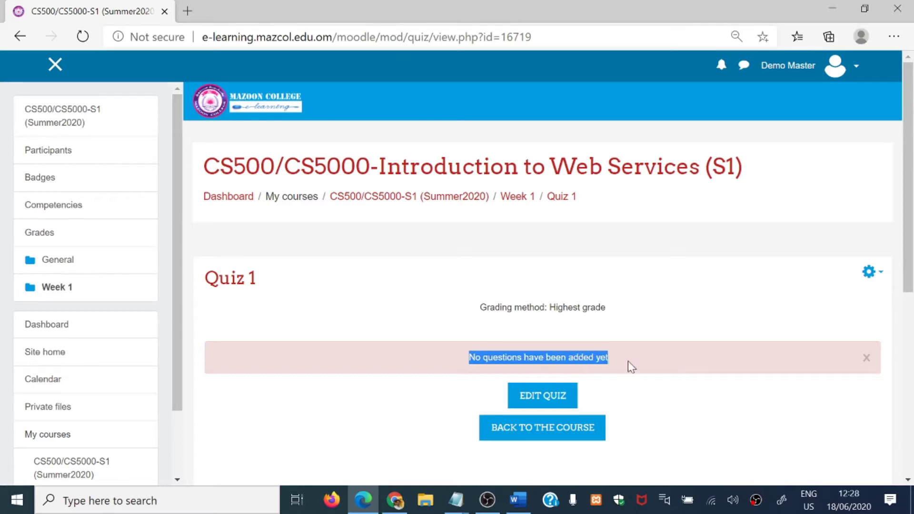
Open the question import page for Quiz 1 from the quiz's settings.
left_click(658, 390)
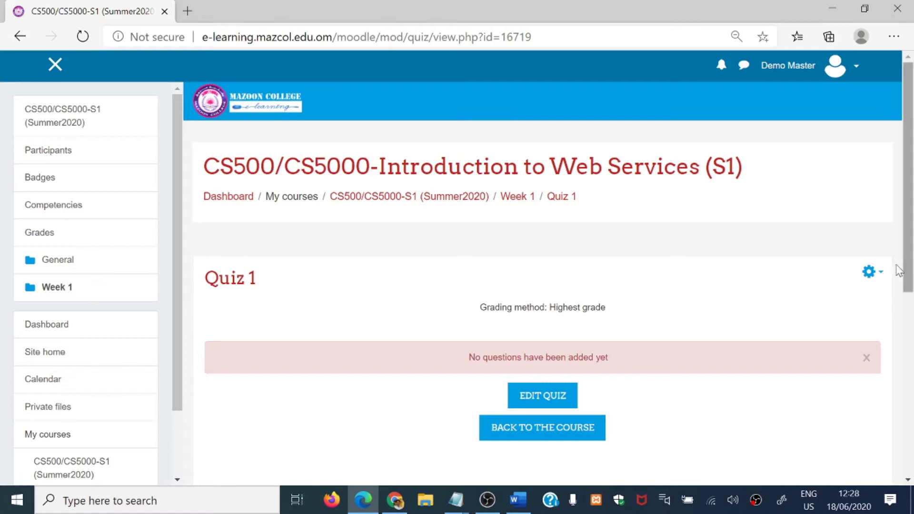
scroll(875, 284, "down", 1)
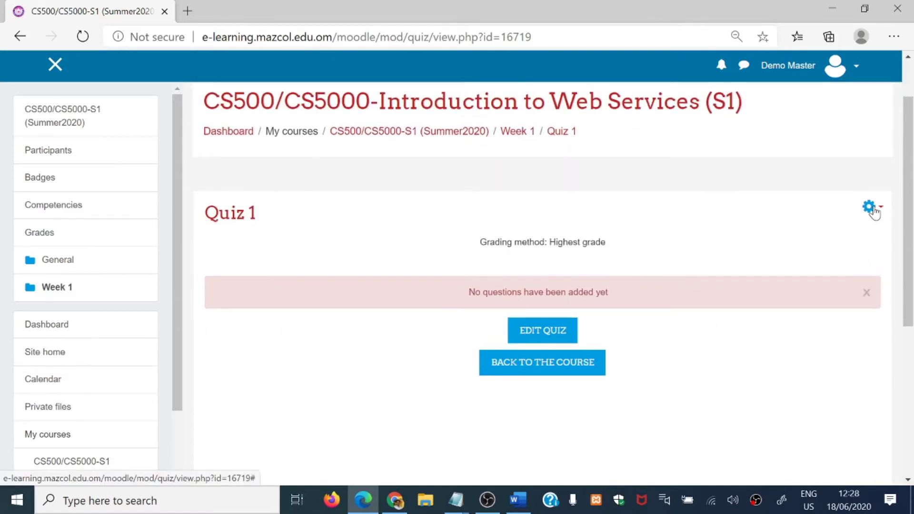
left_click(871, 206)
scroll(842, 336, "down", 5)
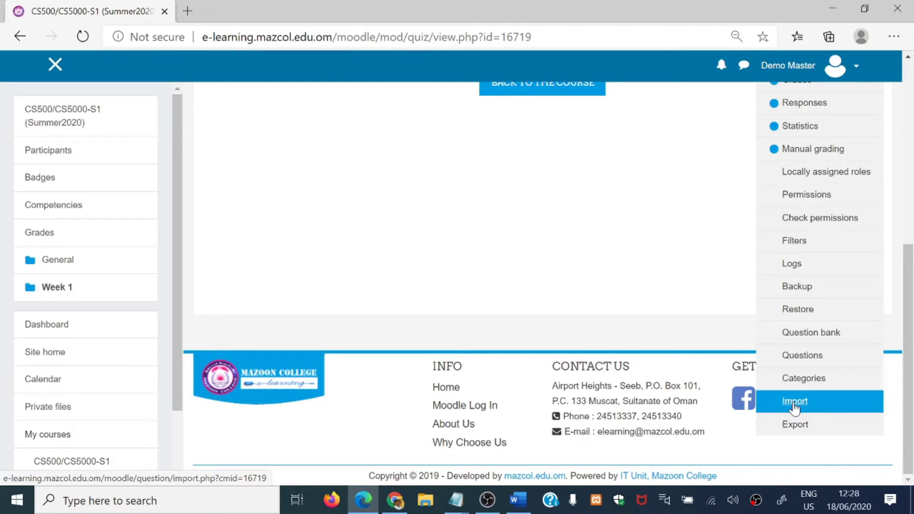
left_click(795, 404)
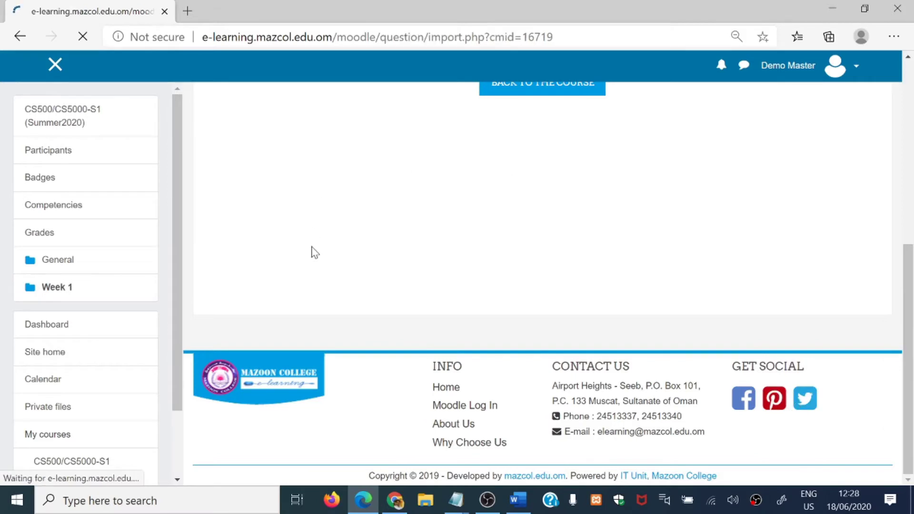
Choose Gift format as the file format for the question import.
scroll(357, 310, "down", 1)
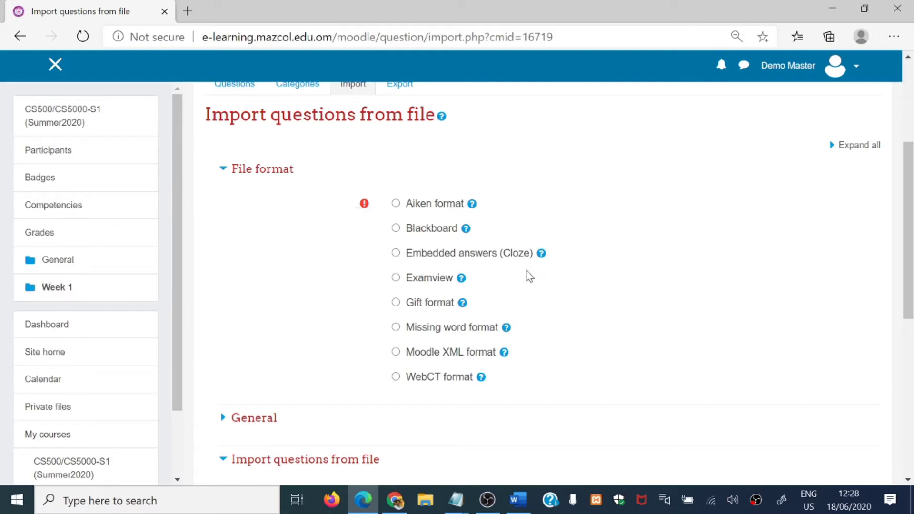
left_click(397, 305)
scroll(541, 292, "down", 4)
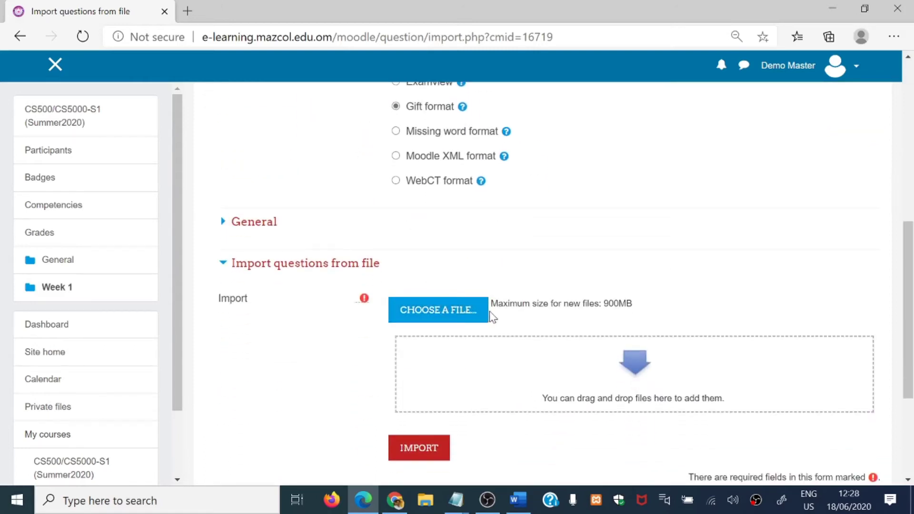
scroll(456, 282, "up", 3)
scroll(484, 271, "up", 3)
scroll(405, 310, "down", 4)
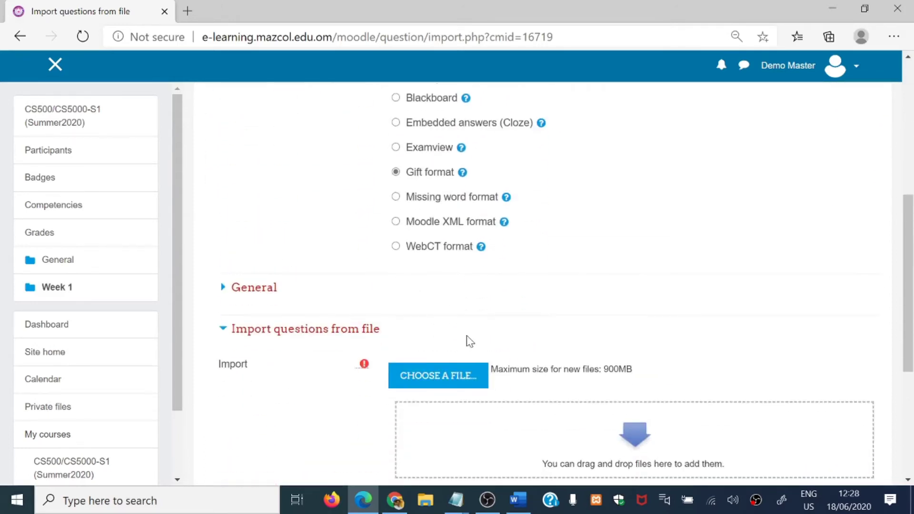
Expand the General import settings and set the import category to Default for Quiz 1.
scroll(306, 238, "down", 1)
left_click(249, 224)
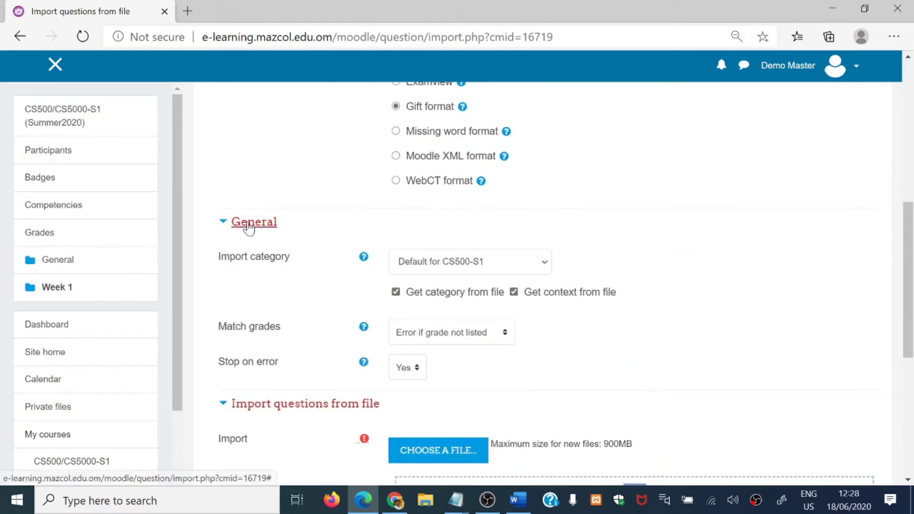
left_click(486, 267)
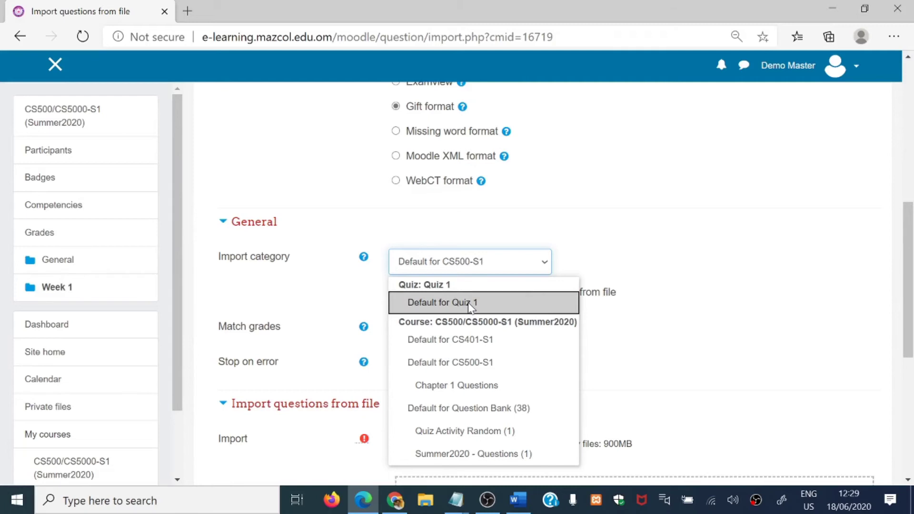
left_click(469, 303)
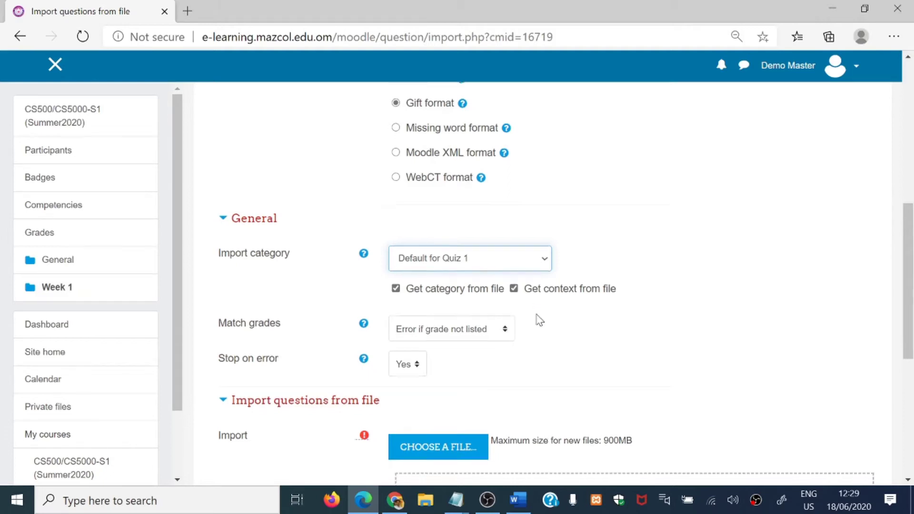
scroll(486, 324, "down", 3)
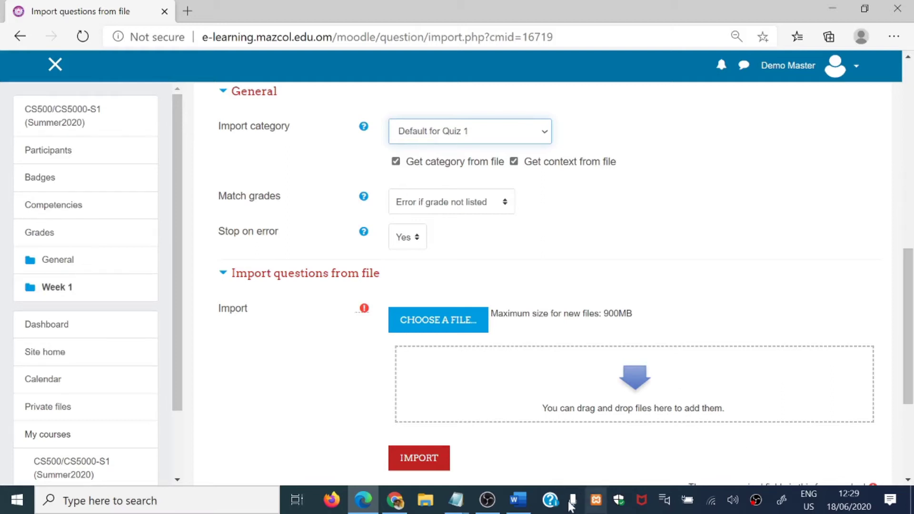
Upload the Question_Paper text file from the Desktop as the file to import.
mouse_move(463, 504)
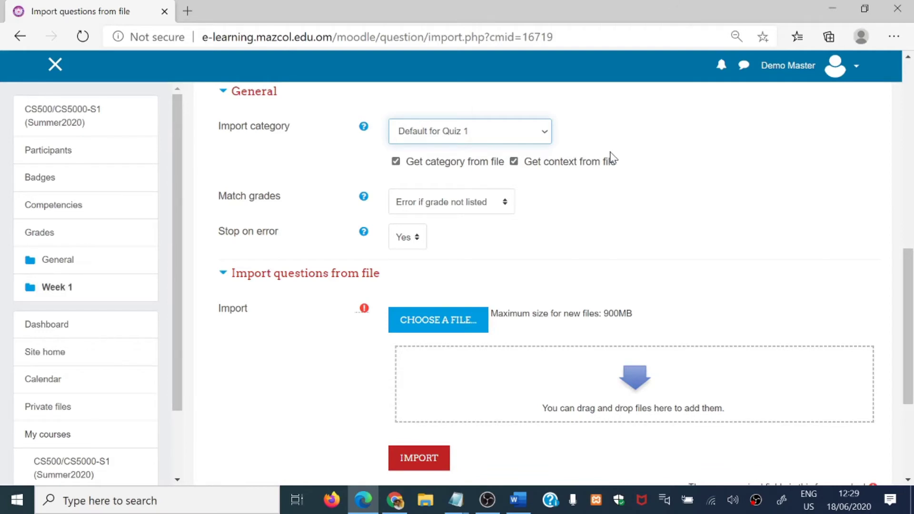
left_click(441, 321)
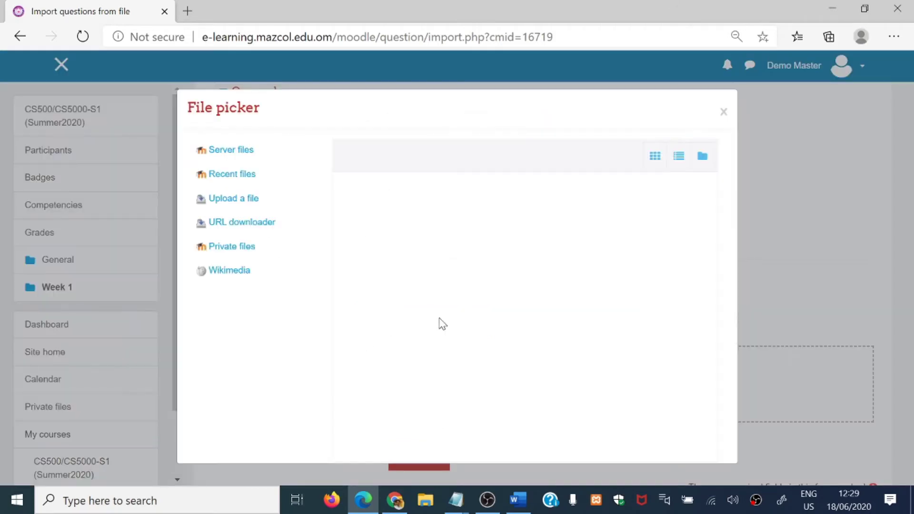
left_click(390, 225)
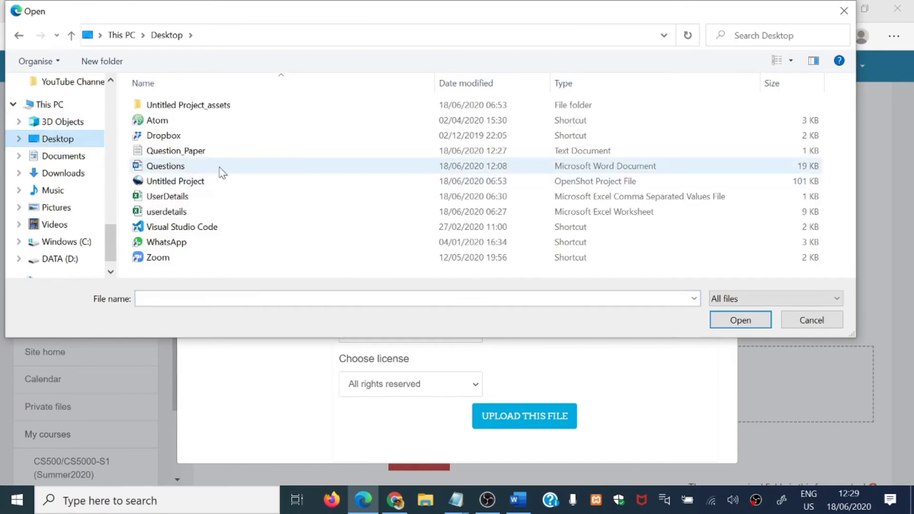
left_click(186, 152)
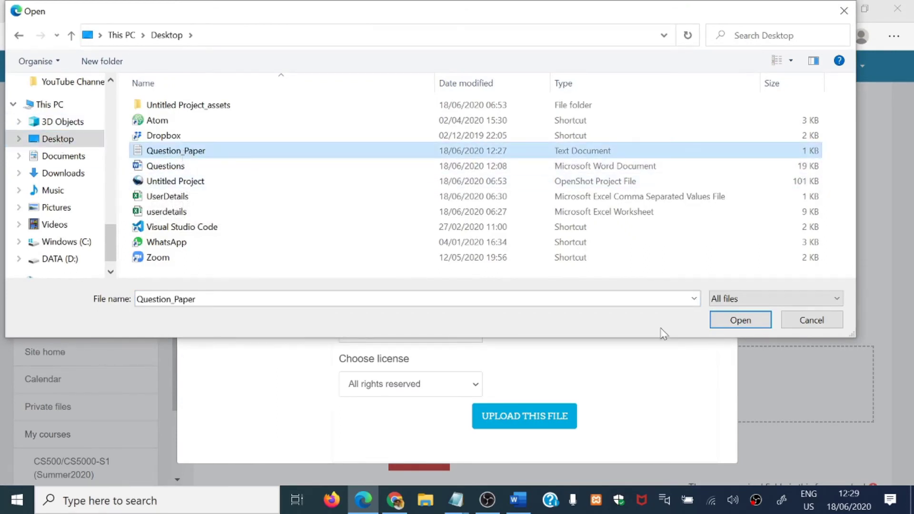
left_click(717, 318)
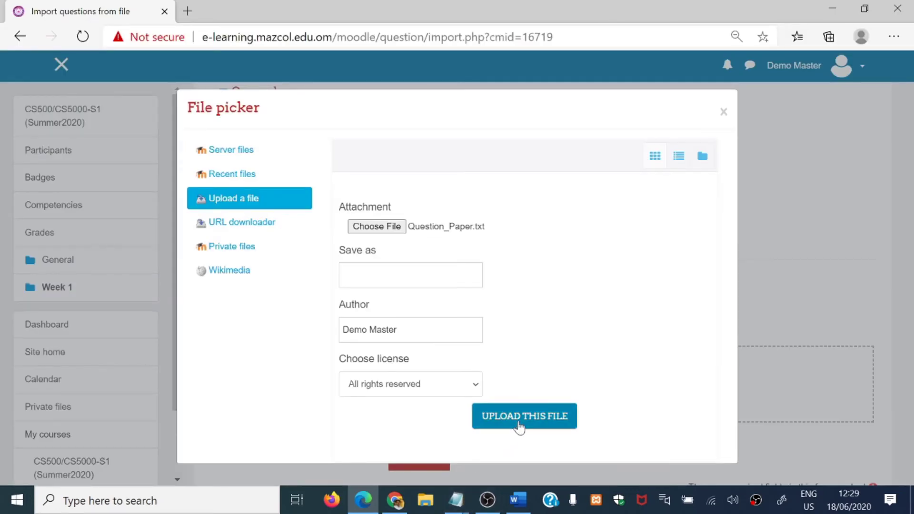
left_click(524, 416)
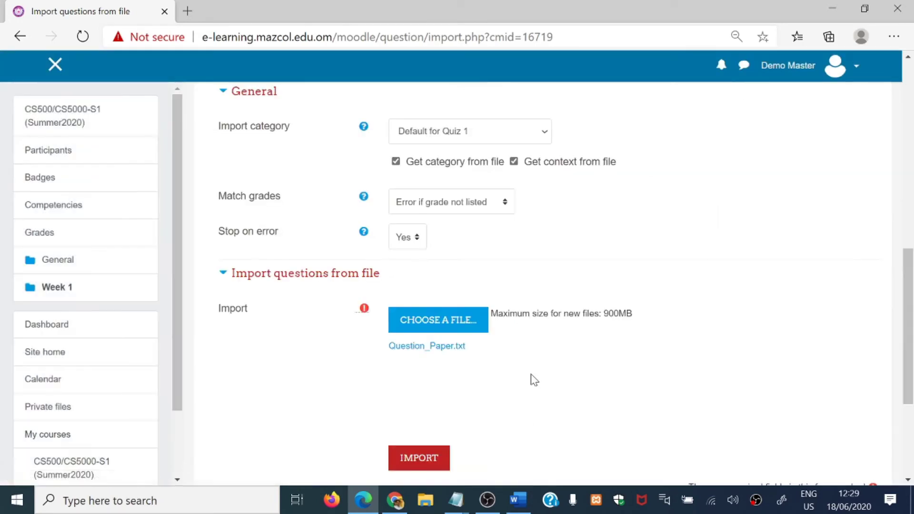
Import the questions from the uploaded file and continue to the question bank to review them.
scroll(496, 347, "down", 3)
scroll(478, 264, "up", 3)
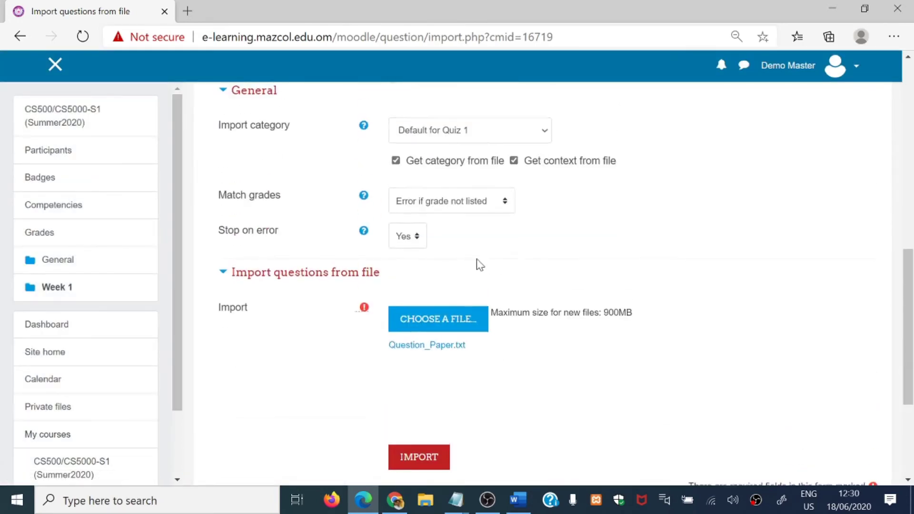
scroll(490, 270, "down", 3)
left_click(420, 328)
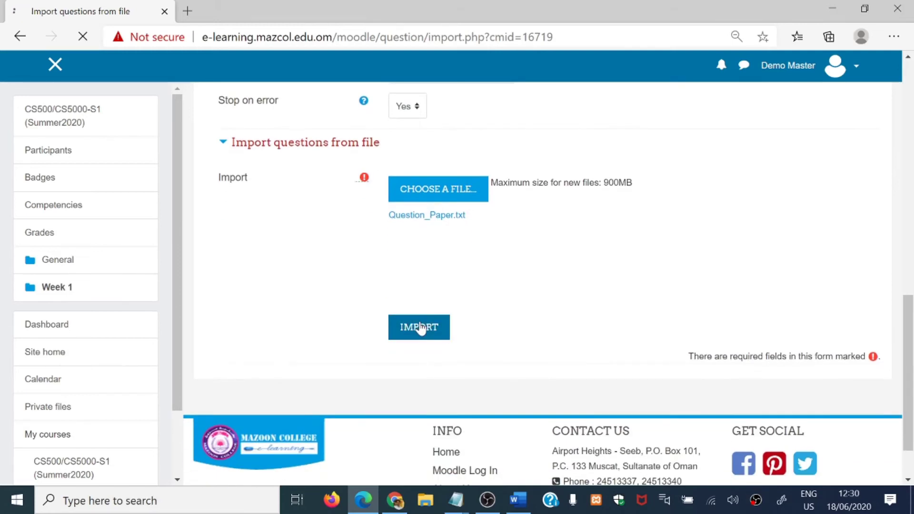
scroll(420, 328, "down", 4)
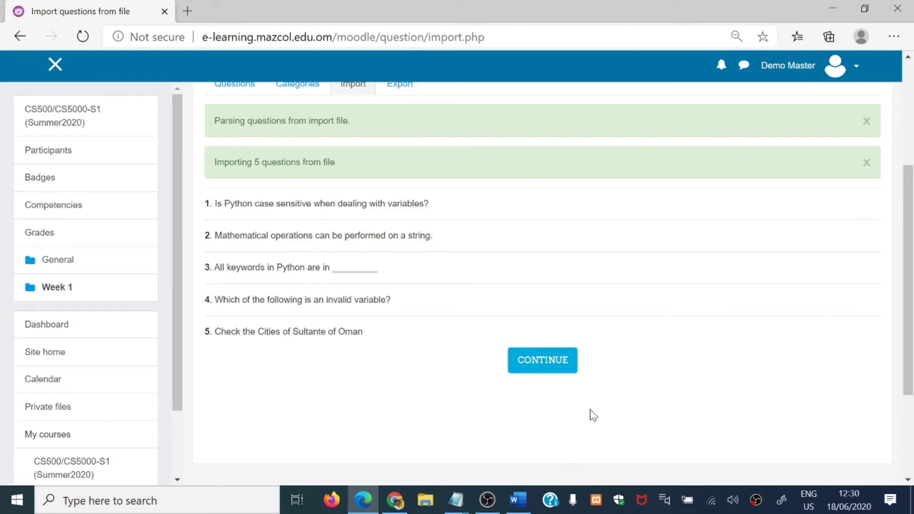
left_click(547, 370)
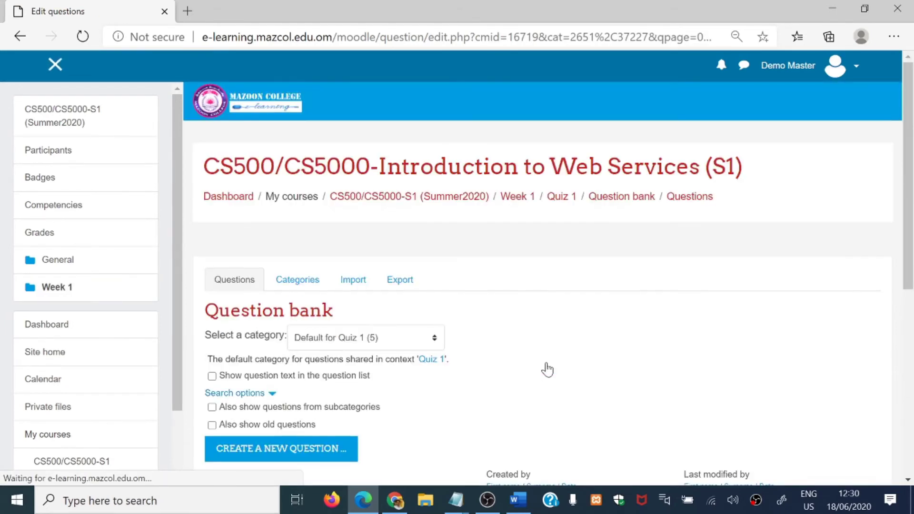
scroll(548, 369, "down", 4)
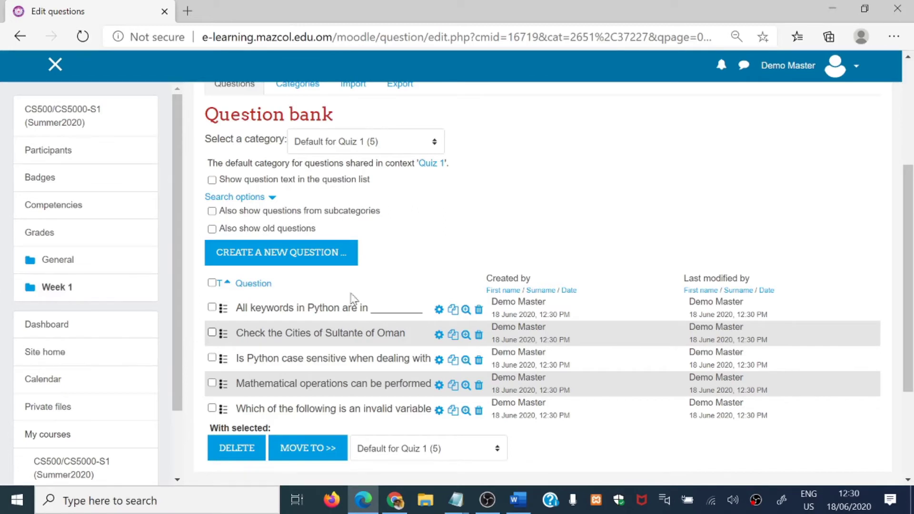
Return to the course page, reopen Quiz 1 from Week 1, and check whether it contains questions.
scroll(95, 372, "down", 2)
left_click(69, 380)
scroll(413, 355, "down", 4)
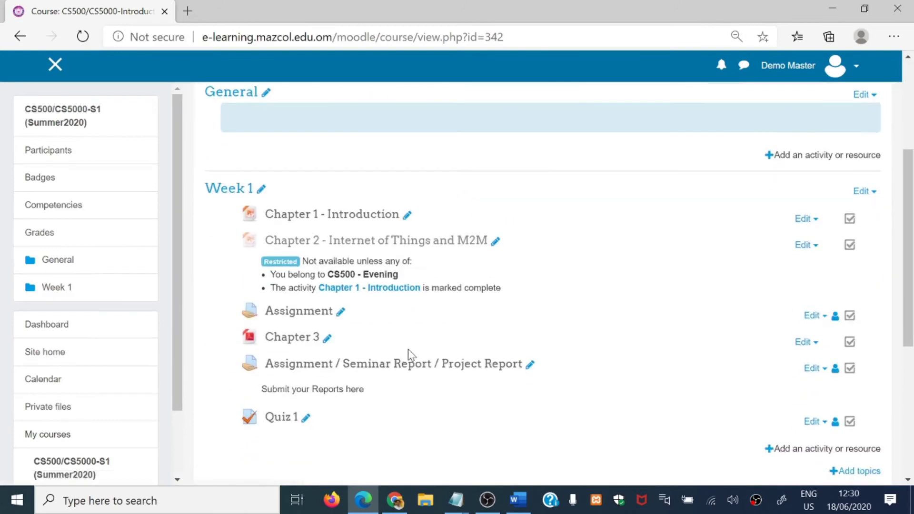
left_click(288, 416)
scroll(548, 315, "down", 3)
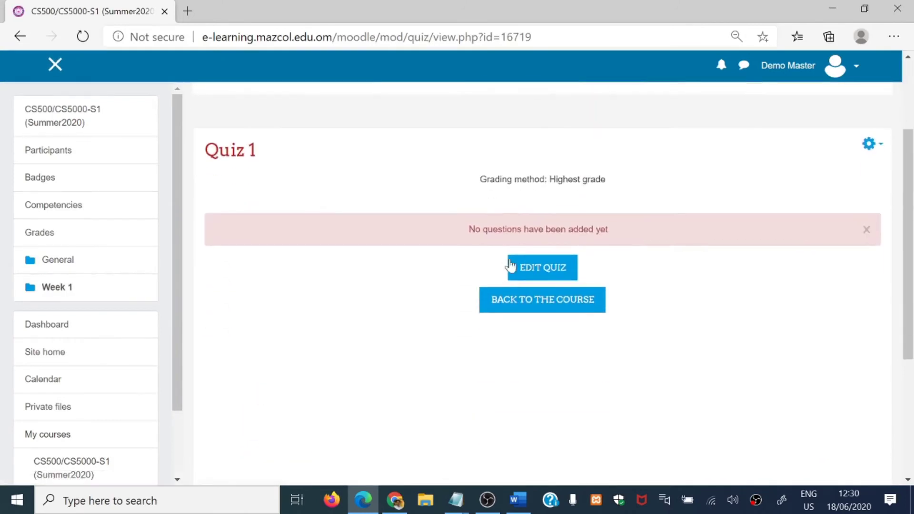
left_click_drag(465, 228, 615, 241)
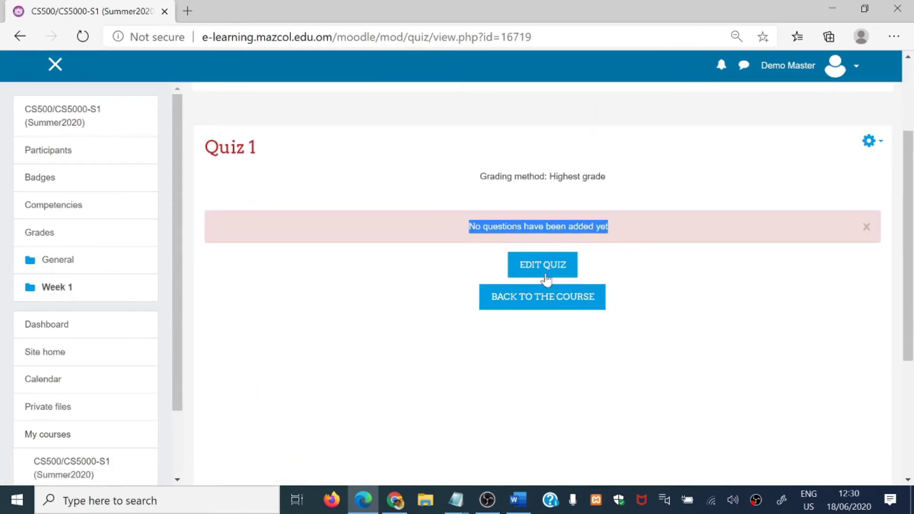
left_click(407, 308)
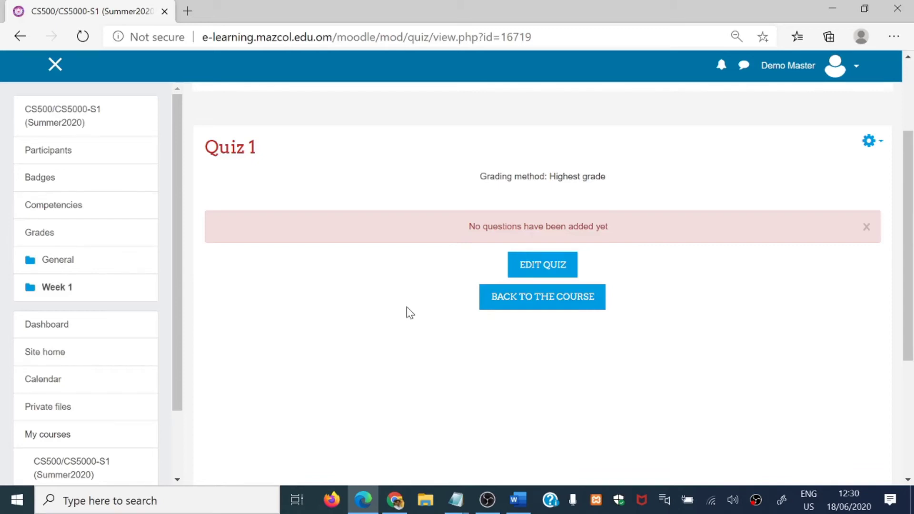
Edit Quiz 1 and start adding questions from the question bank, using the Default for Quiz 1 category.
left_click(523, 267)
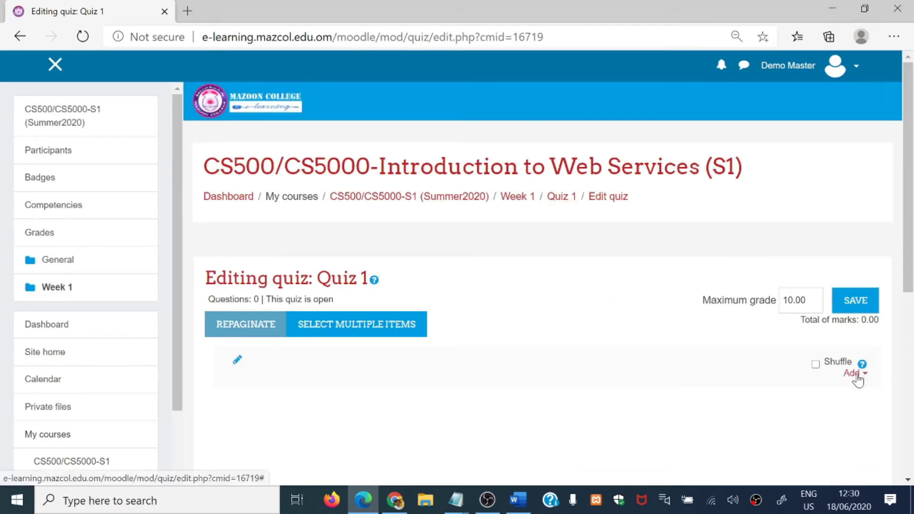
left_click(857, 375)
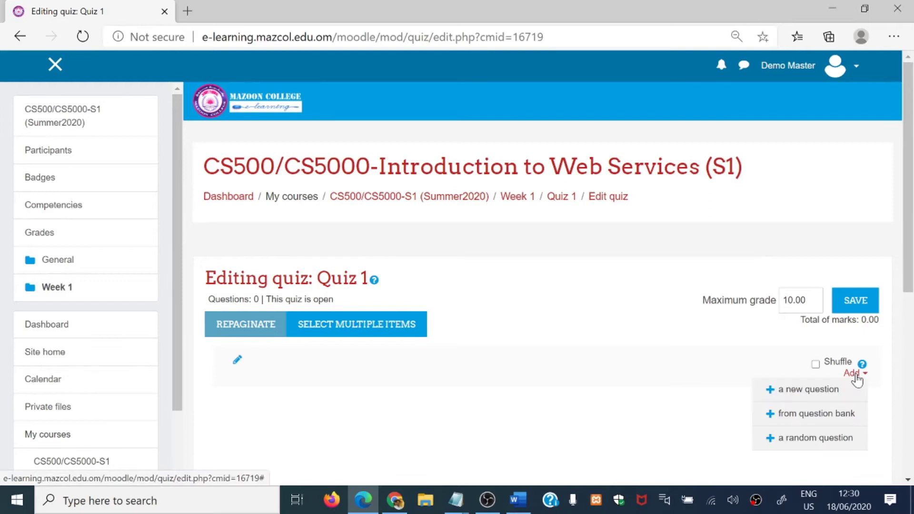
left_click(829, 415)
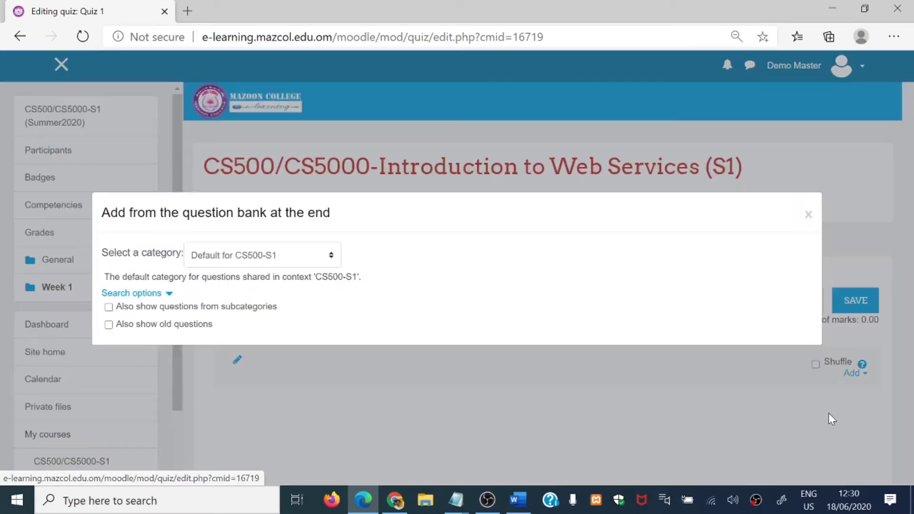
left_click(325, 255)
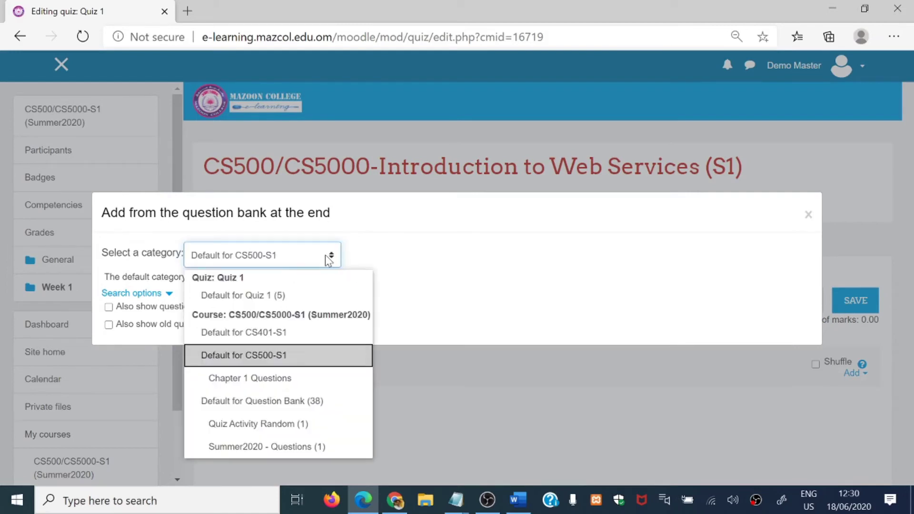
left_click(271, 296)
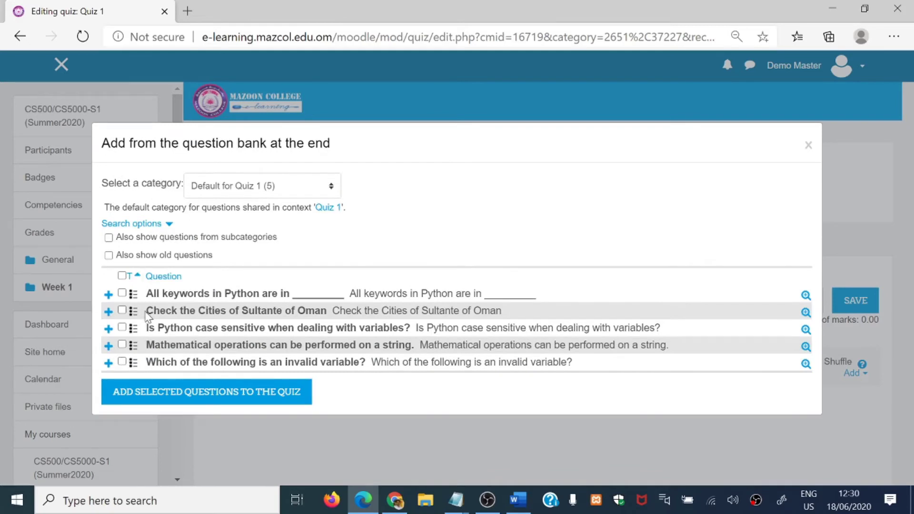
Select all five questions in the category, add them to the quiz, and review the resulting question list.
left_click(122, 275)
left_click(123, 295)
left_click(123, 276)
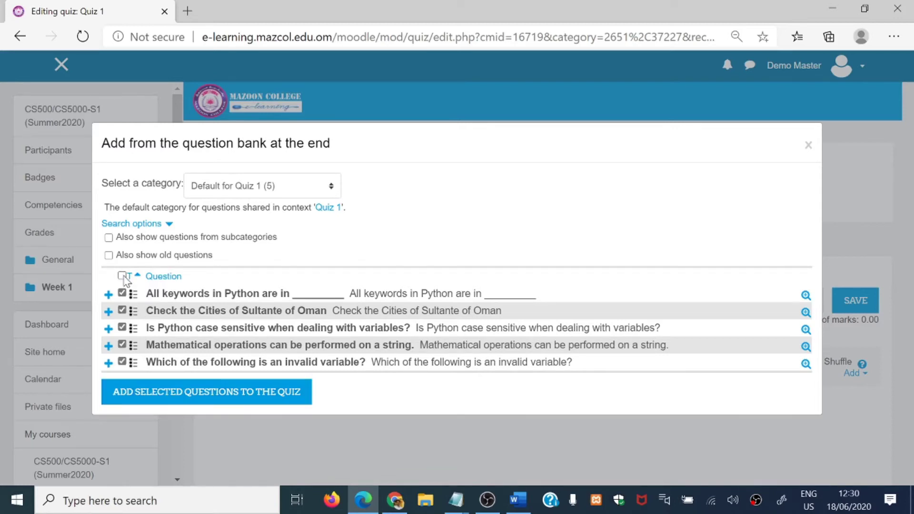
left_click(196, 394)
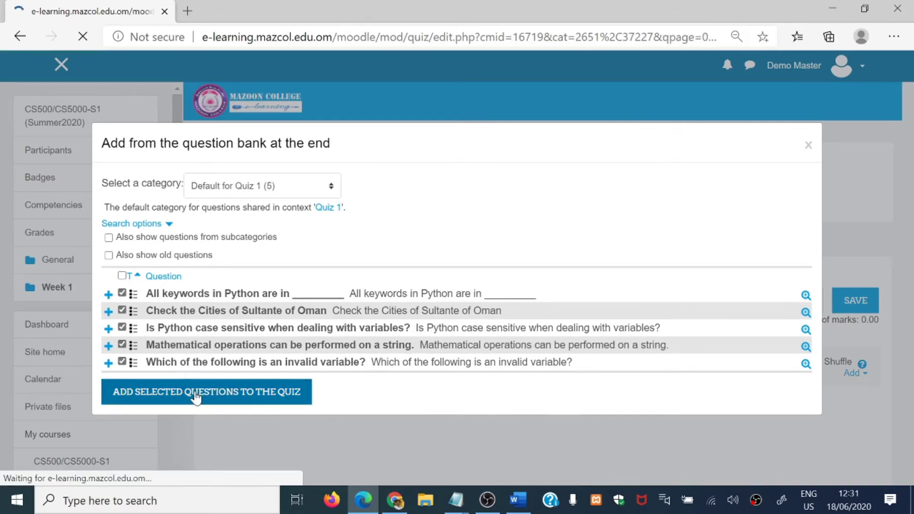
scroll(373, 310, "down", 5)
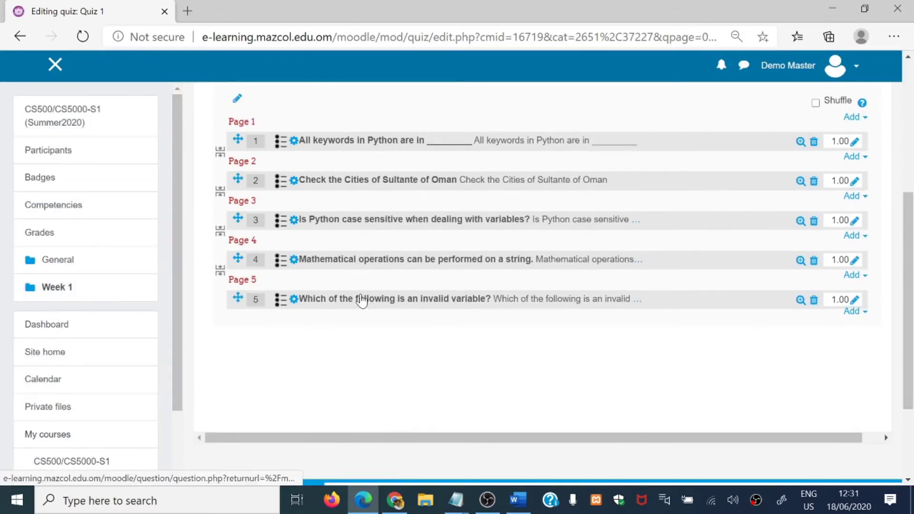
scroll(359, 300, "up", 4)
scroll(347, 294, "down", 1)
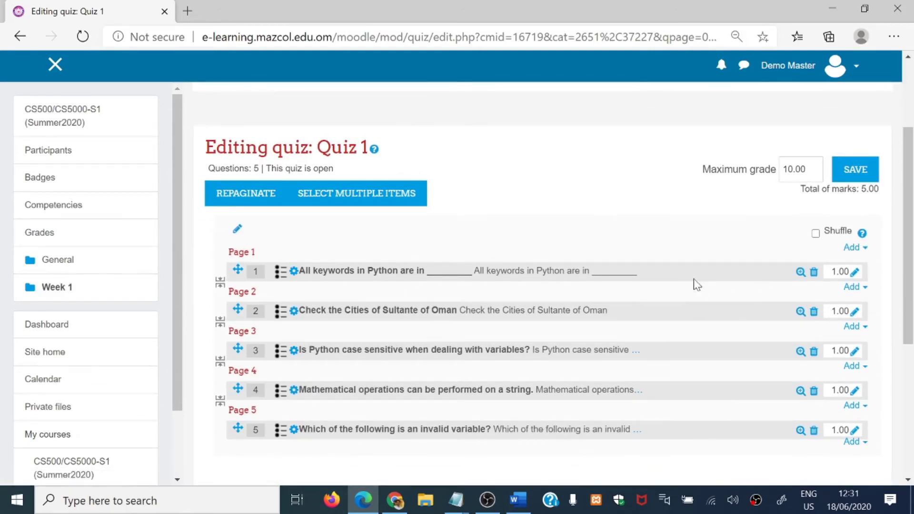
Preview the Python keywords question, open its editing form for a brief look, and return to the quiz's question list.
left_click(802, 273)
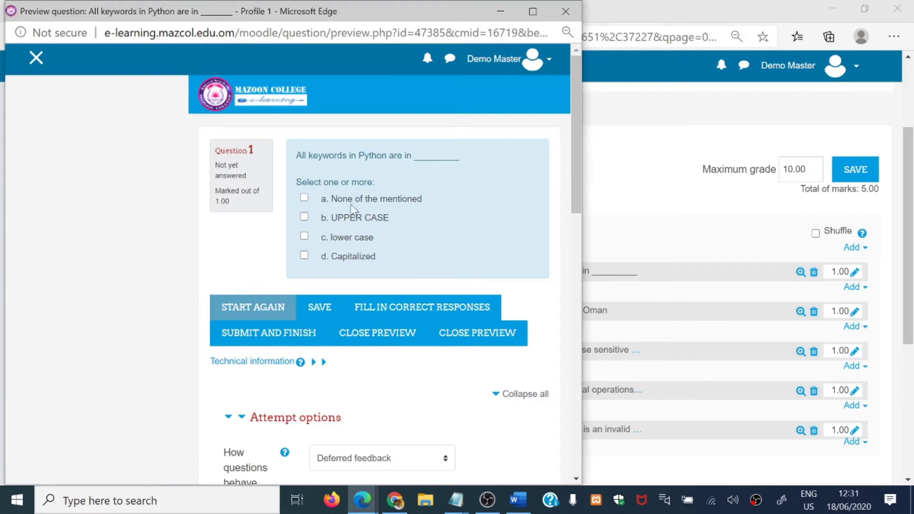
left_click(574, 11)
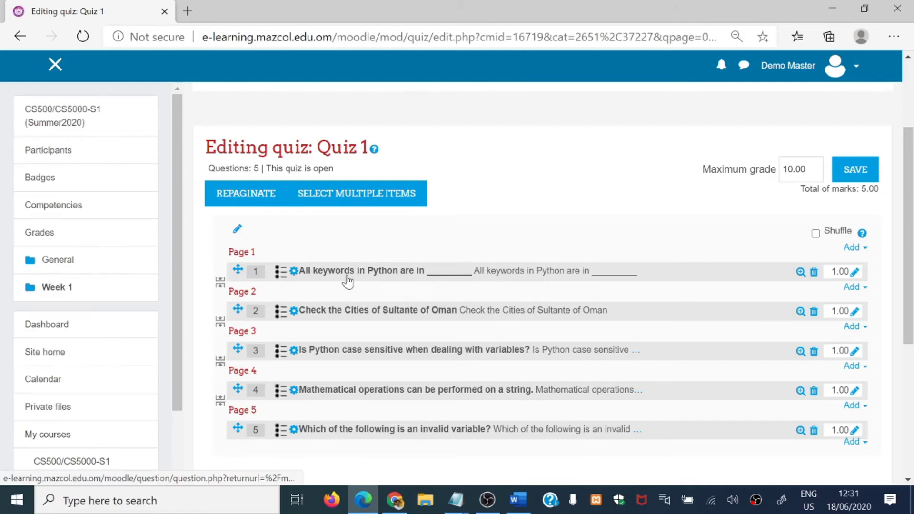
left_click(295, 272)
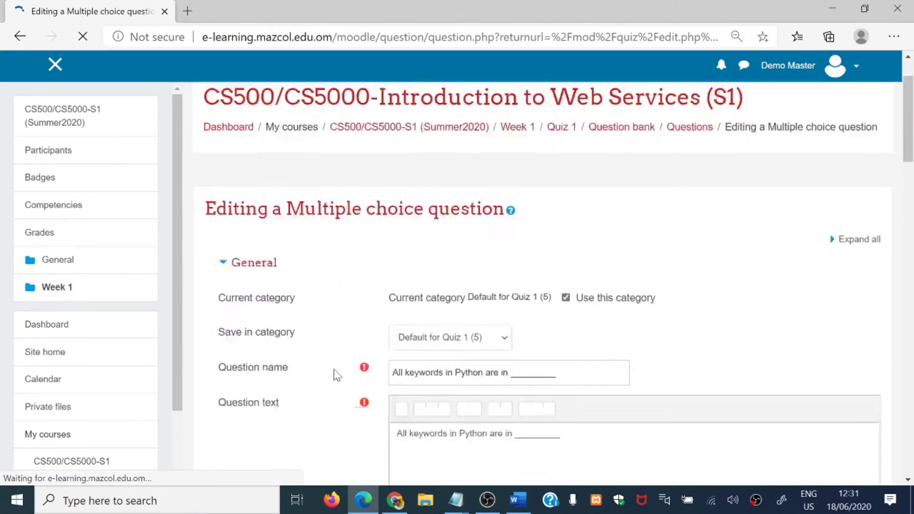
scroll(333, 369, "down", 3)
left_click(19, 36)
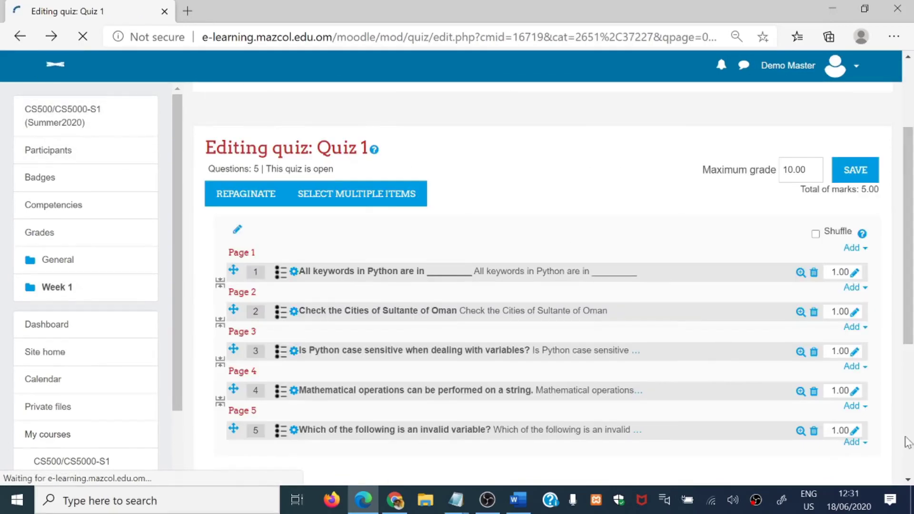
Preview the Python keywords question again and the question about cities of Oman, closing each preview.
left_click(801, 273)
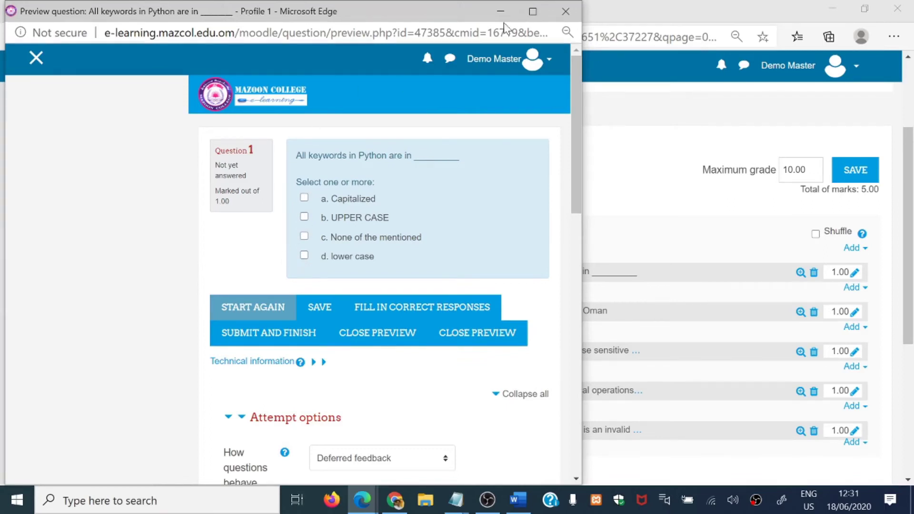
left_click(565, 12)
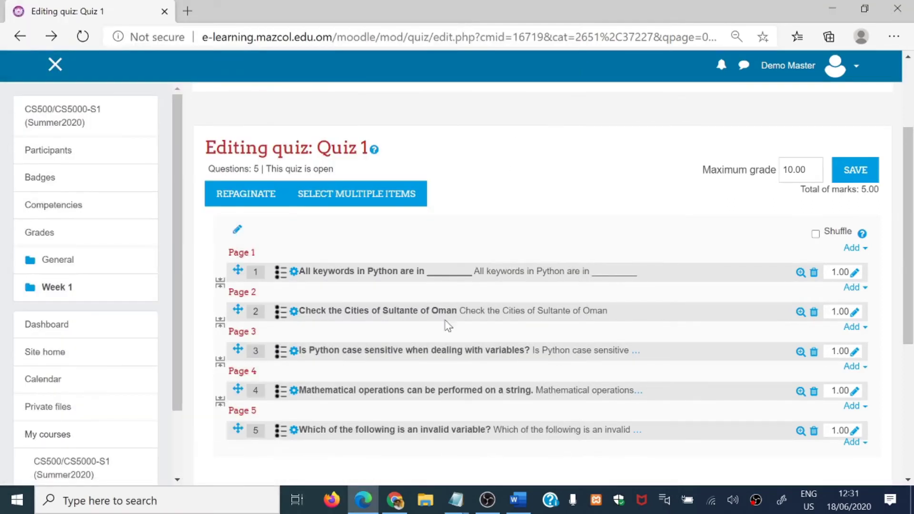
left_click(801, 313)
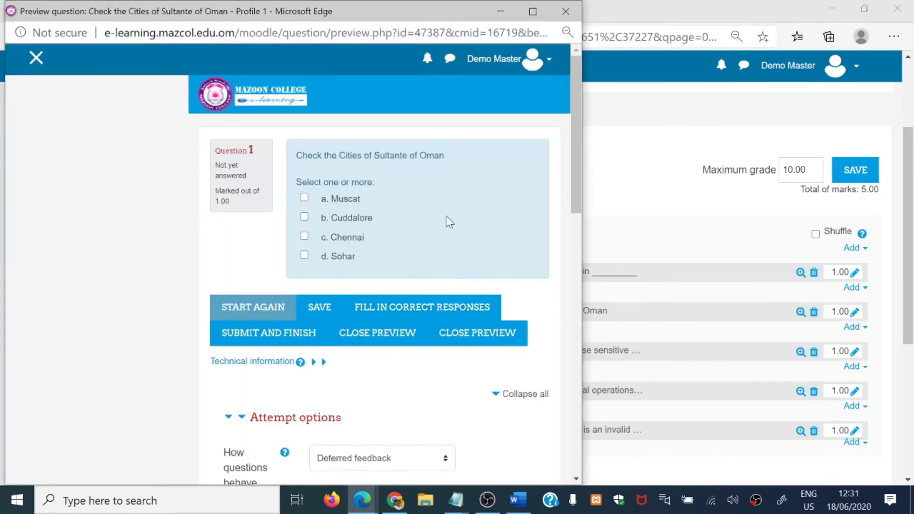
left_click(565, 11)
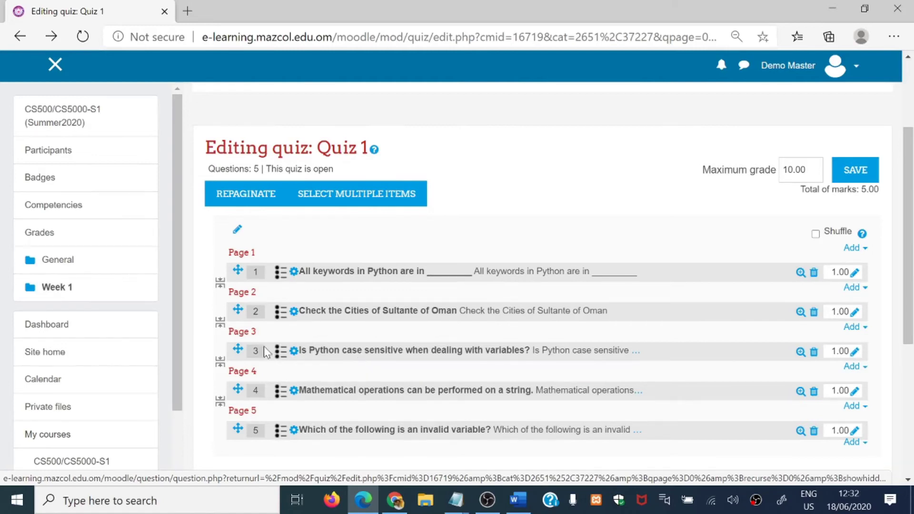
Edit the question on whether Python is case sensitive to allow One answer only, and save the changes.
left_click(293, 354)
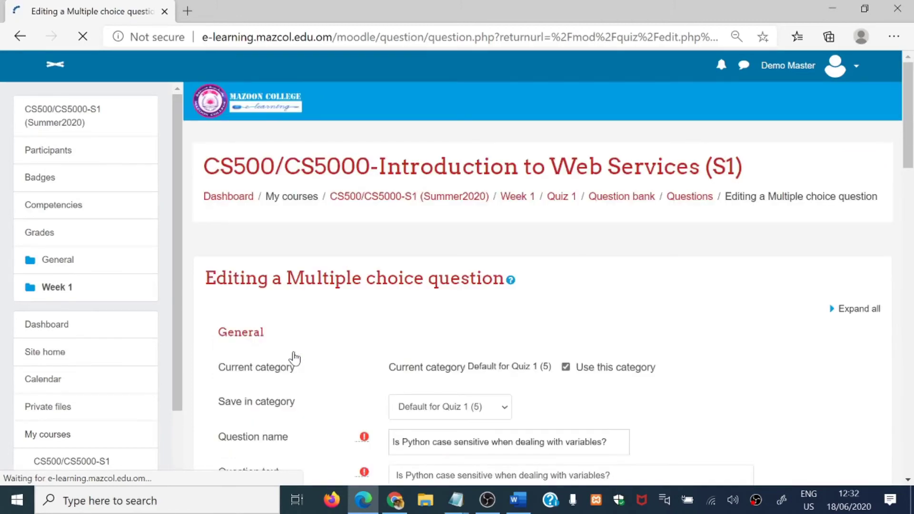
scroll(439, 363, "down", 15)
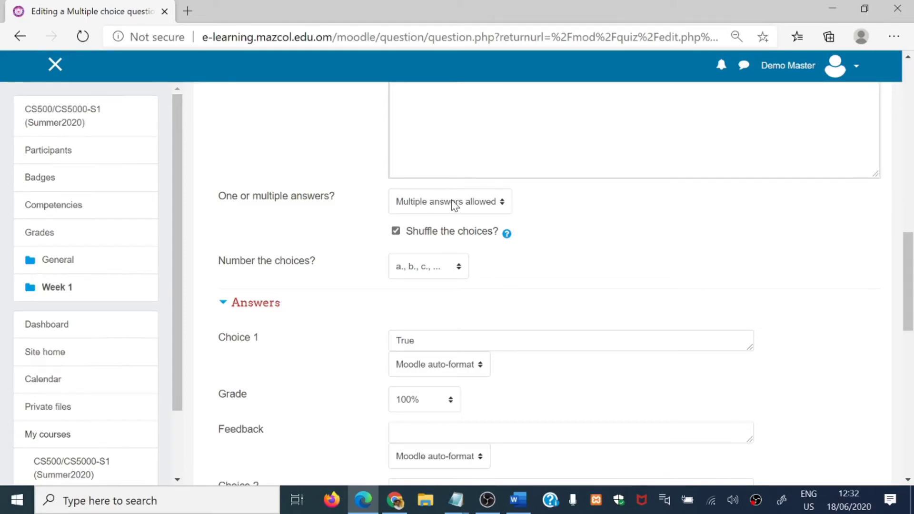
left_click(455, 205)
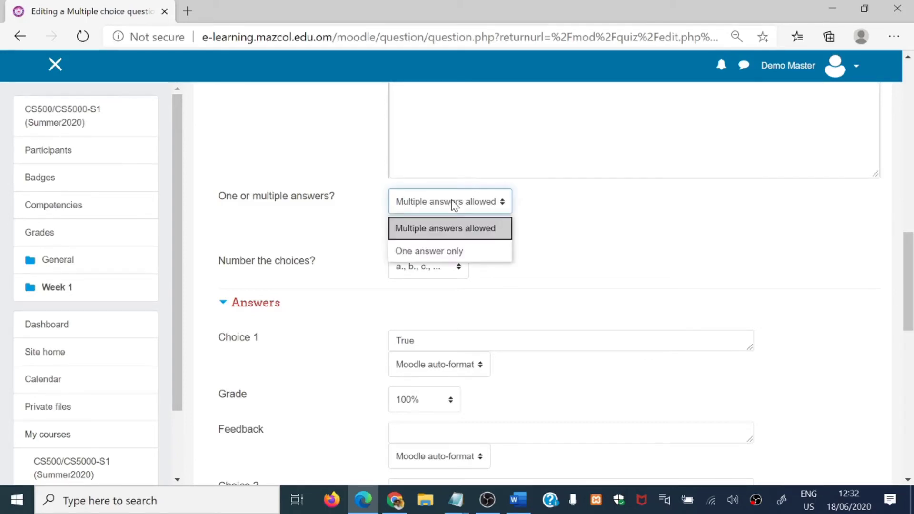
left_click(440, 251)
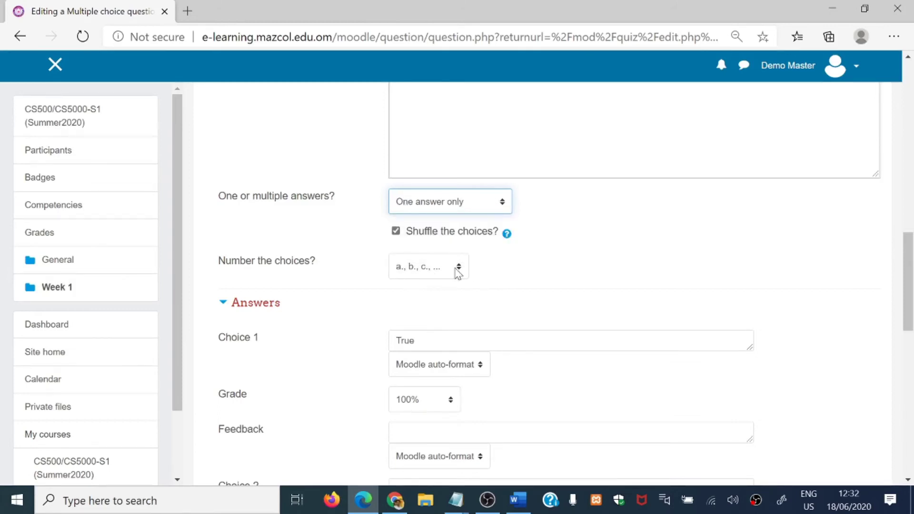
scroll(436, 286, "down", 2)
scroll(443, 260, "up", 2)
scroll(445, 271, "down", 5)
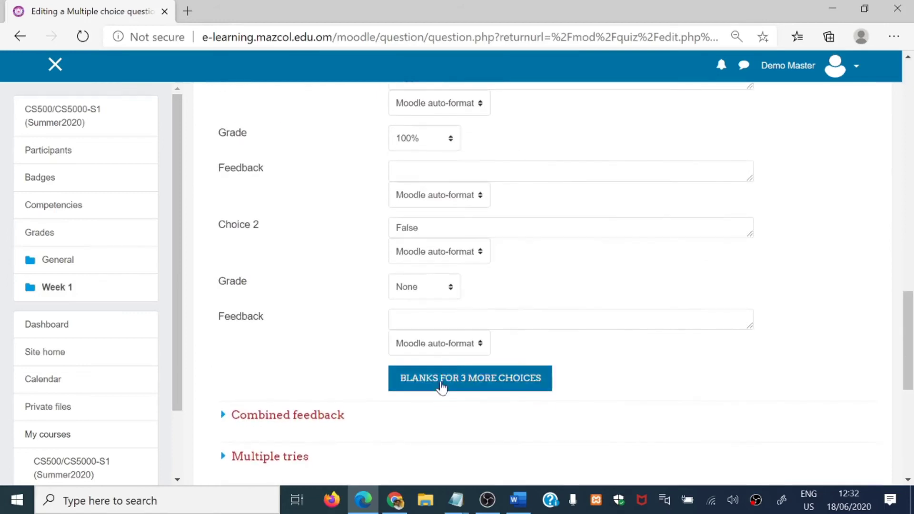
scroll(442, 380, "down", 6)
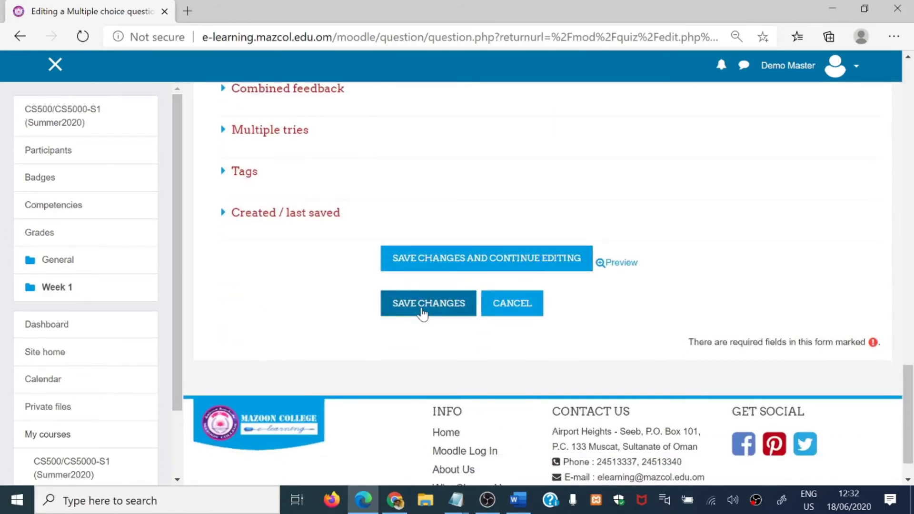
left_click(423, 313)
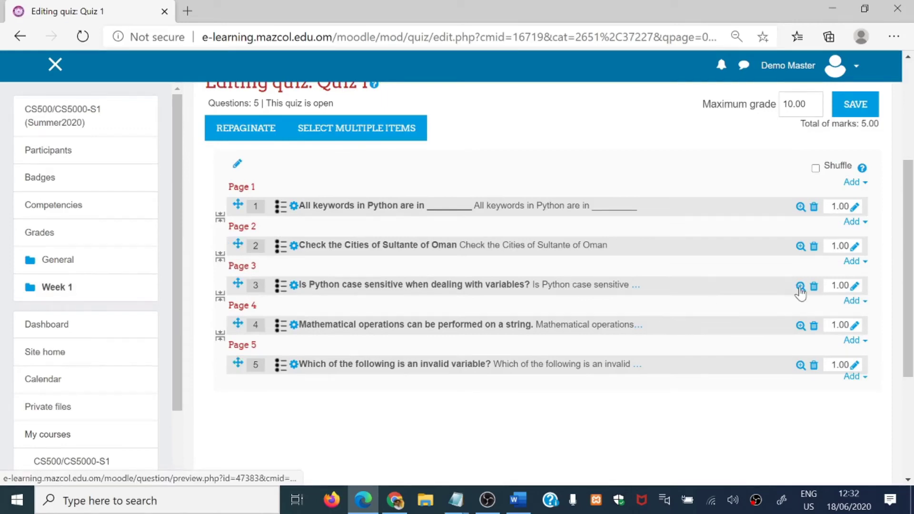
Preview the case-sensitivity question and the question on mathematical operations on a string, closing each preview.
left_click(801, 287)
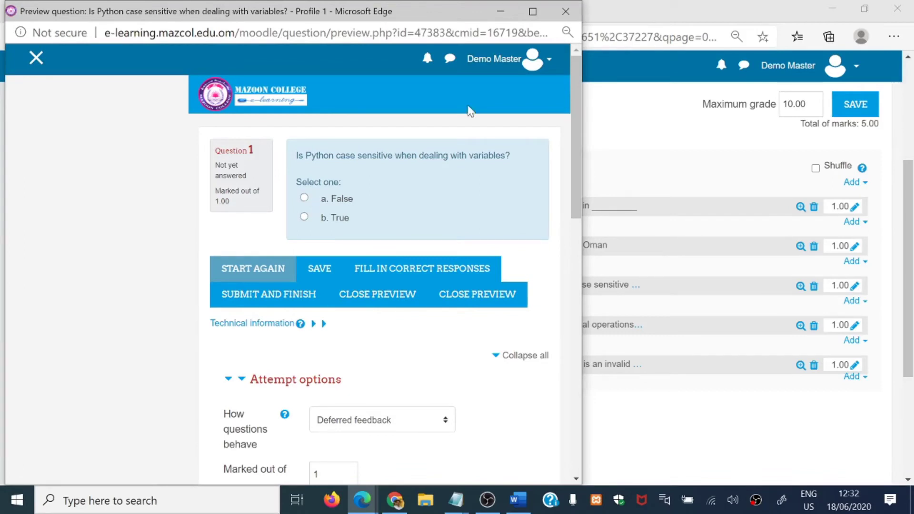
left_click(567, 10)
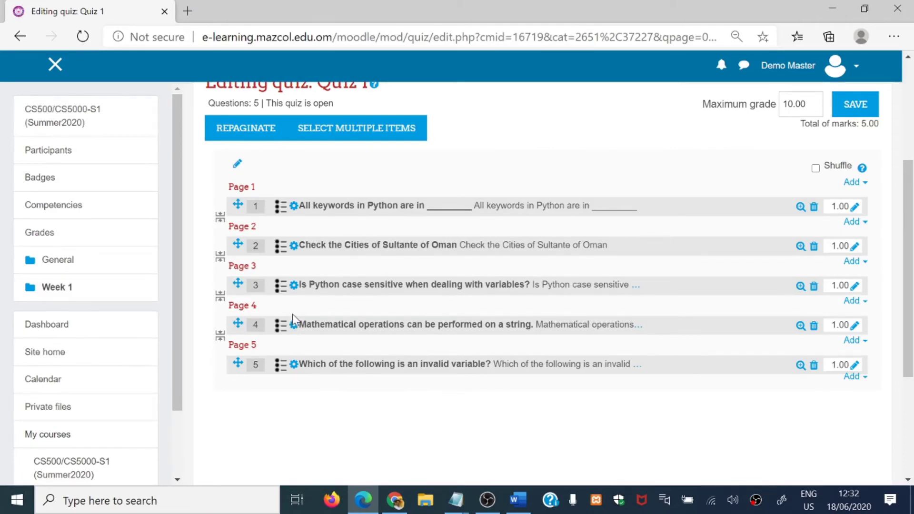
left_click(802, 326)
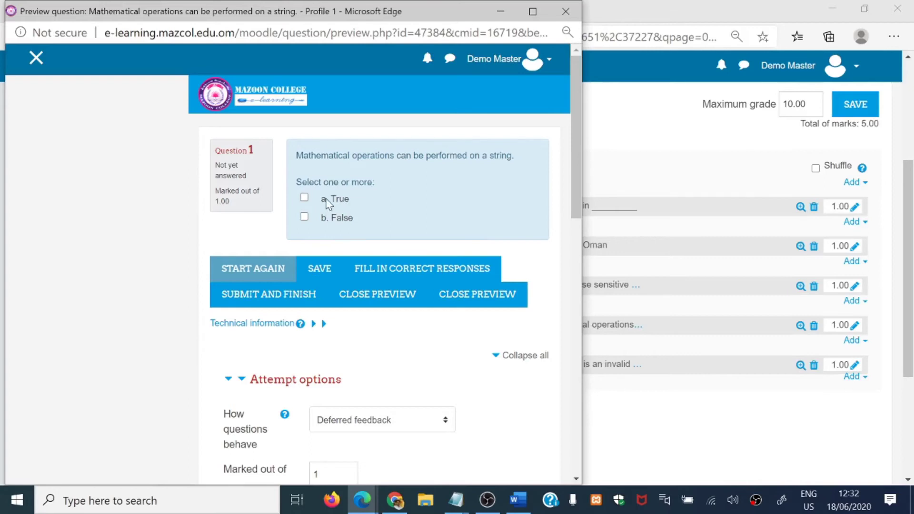
left_click(566, 11)
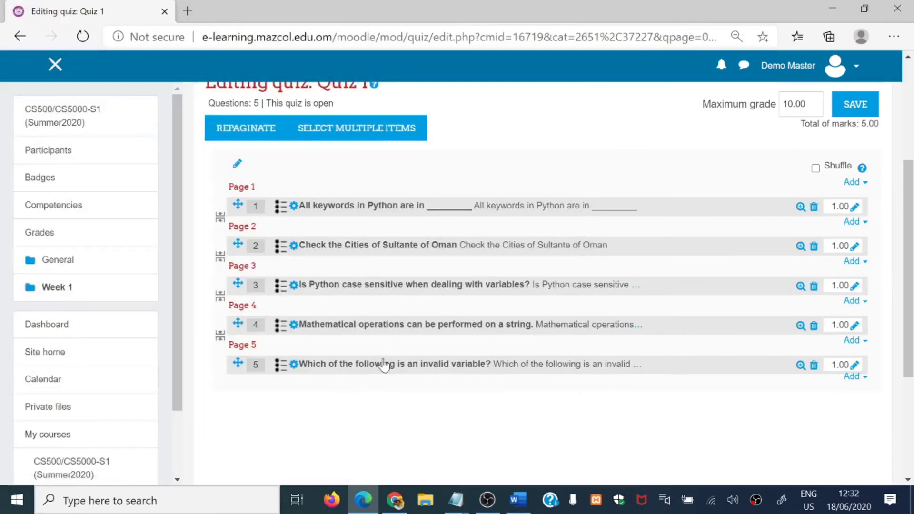
Set the mathematical operations question to One answer only with No numbering for its choices, and save the changes.
left_click(293, 324)
scroll(295, 332, "down", 10)
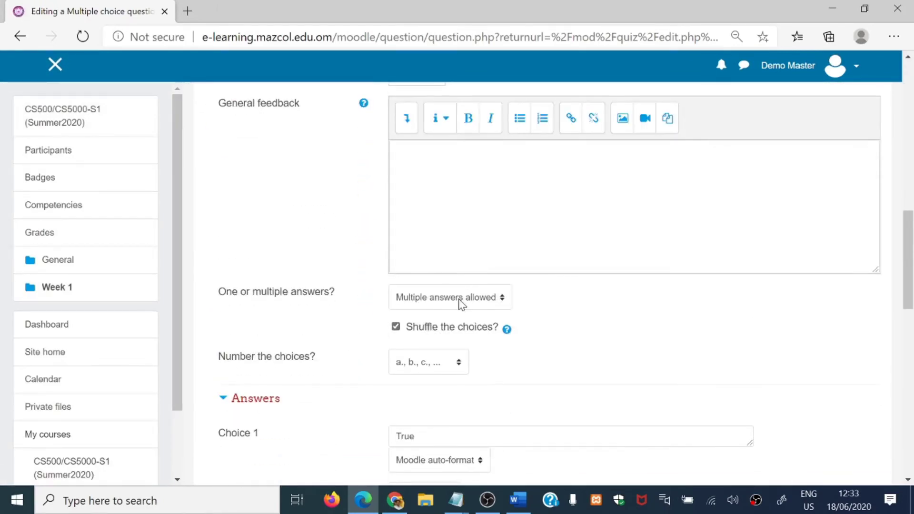
left_click(462, 300)
left_click(436, 349)
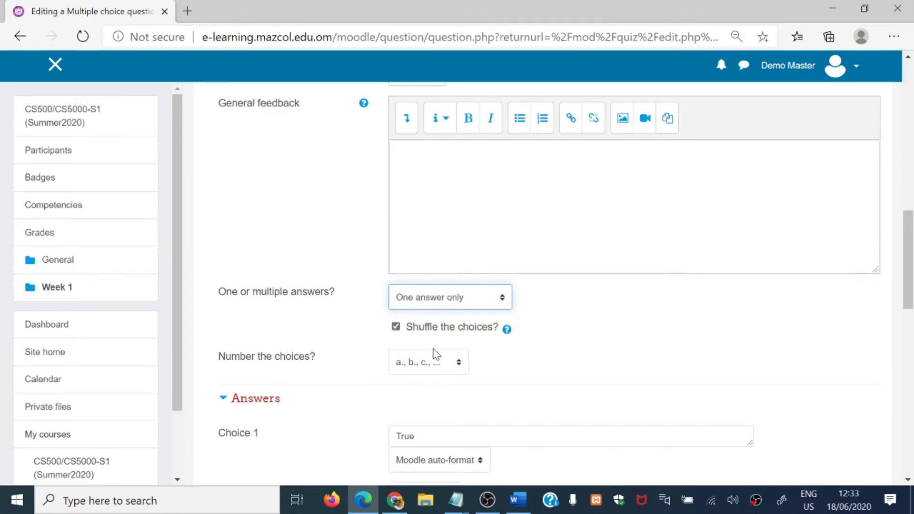
left_click(414, 368)
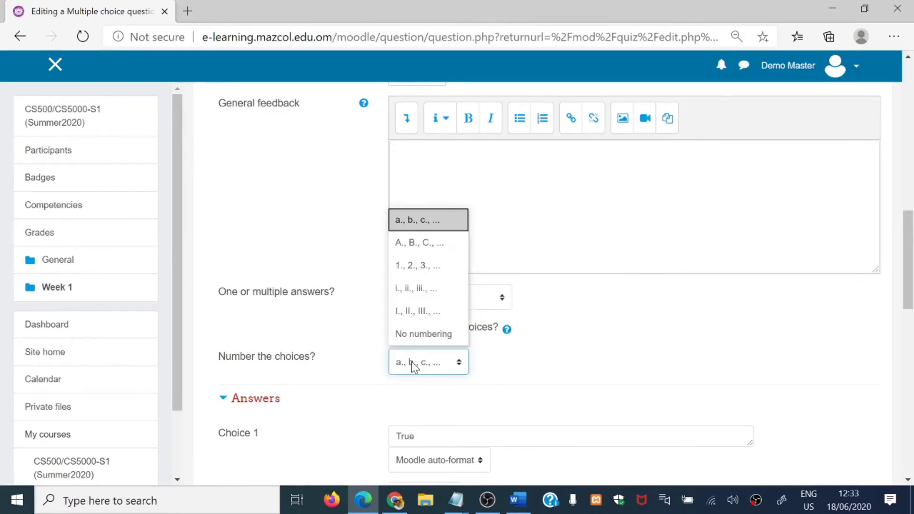
left_click(425, 335)
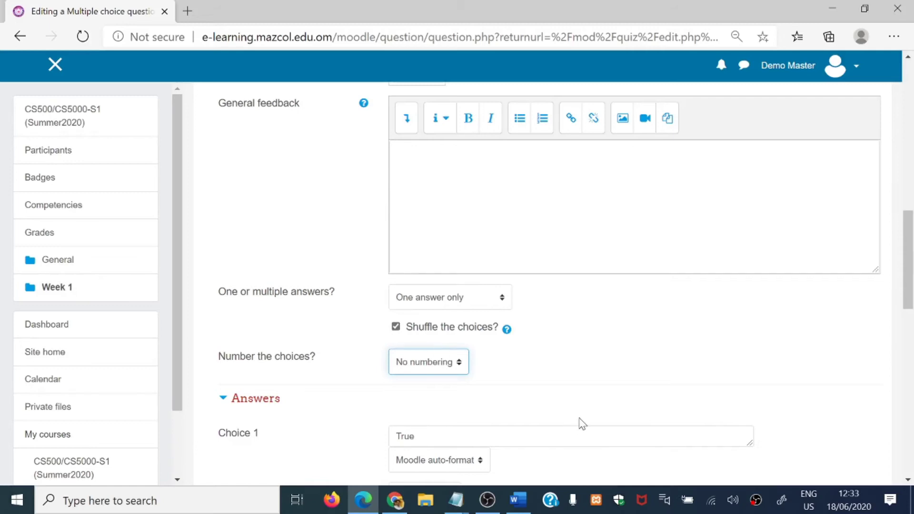
scroll(563, 367, "down", 15)
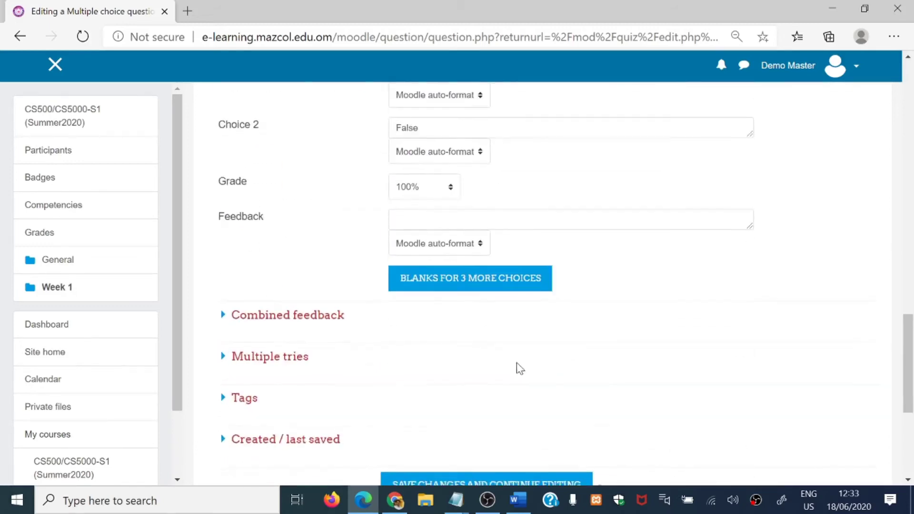
left_click(435, 270)
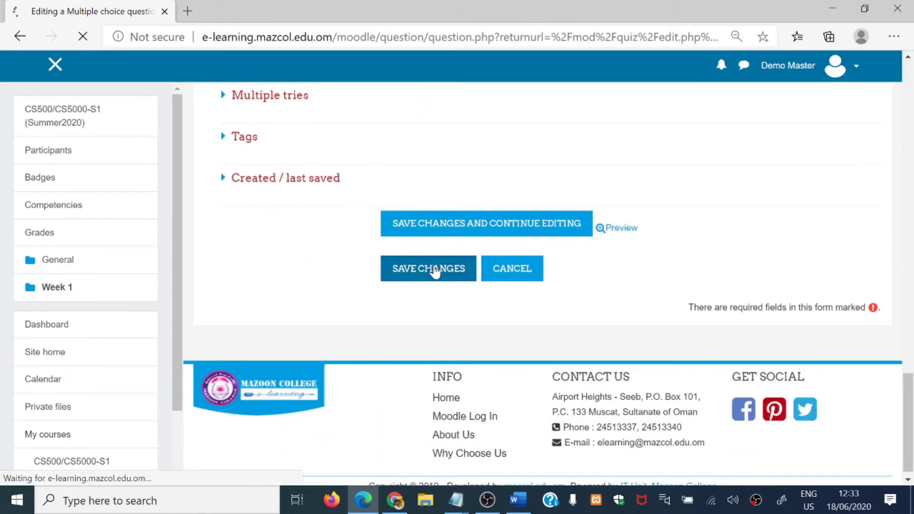
Preview the edited mathematical operations question and the Python keywords question to compare their answer choices.
scroll(453, 369, "down", 5)
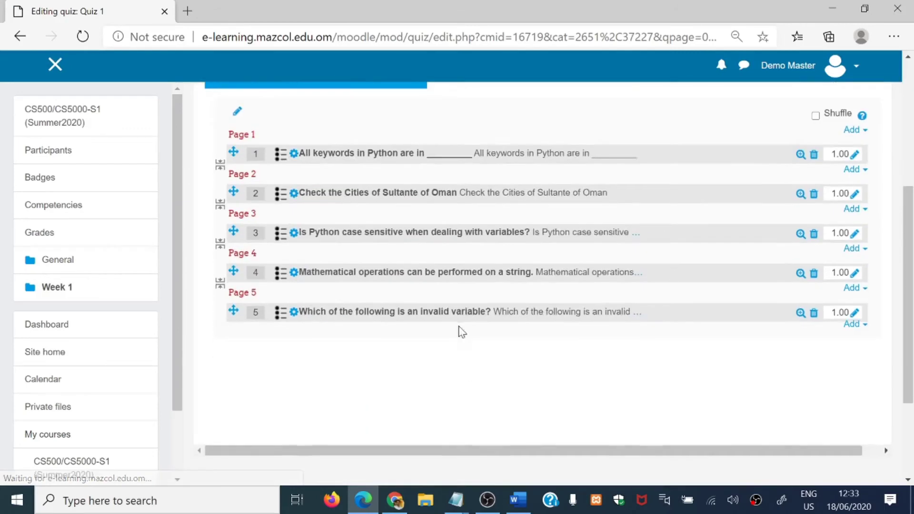
left_click(801, 260)
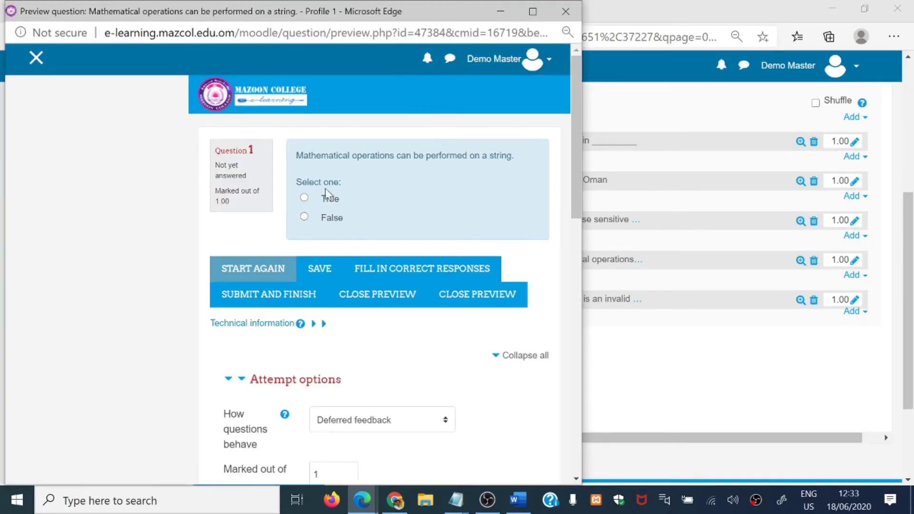
left_click(566, 11)
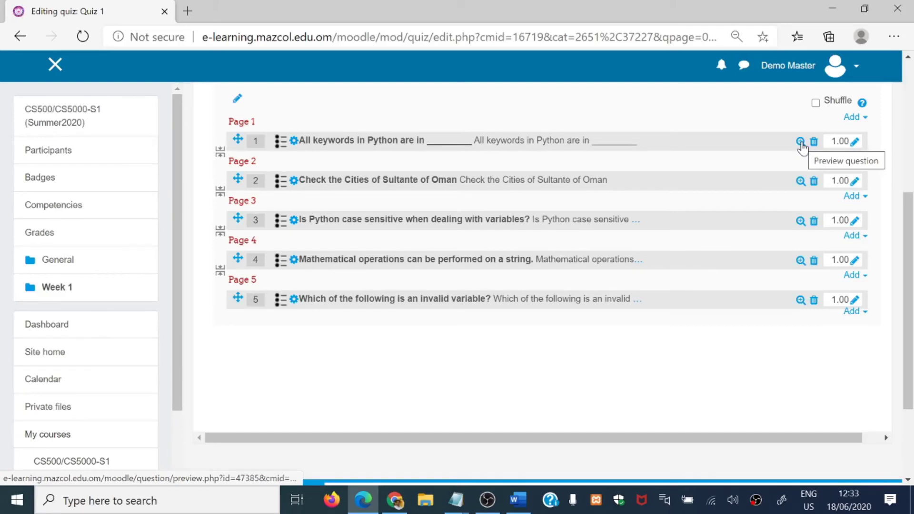
left_click(801, 141)
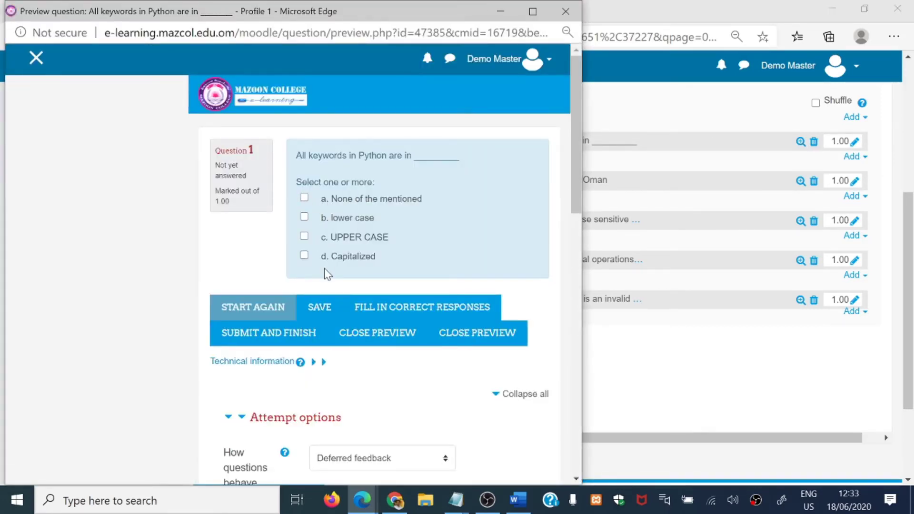
left_click(566, 11)
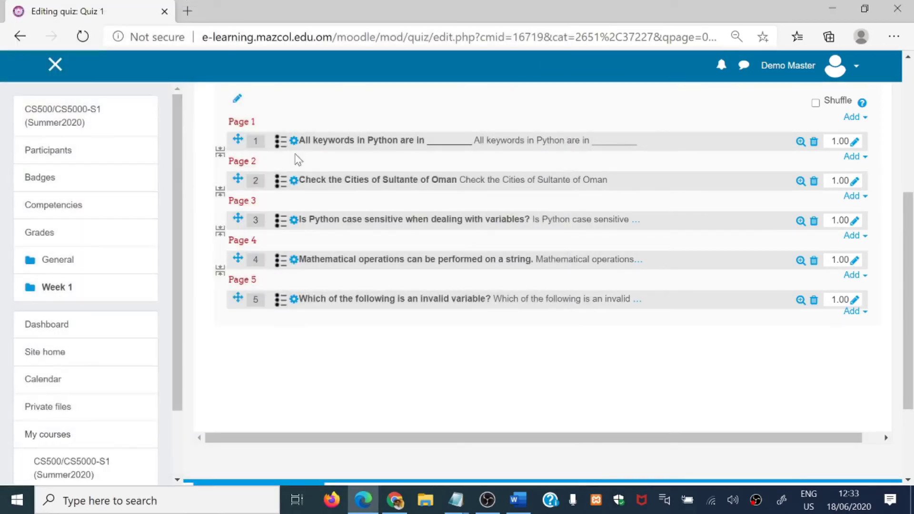
Open the Python keywords question for editing and set its choices to No numbering.
left_click(294, 143)
scroll(387, 281, "down", 7)
scroll(471, 313, "down", 4)
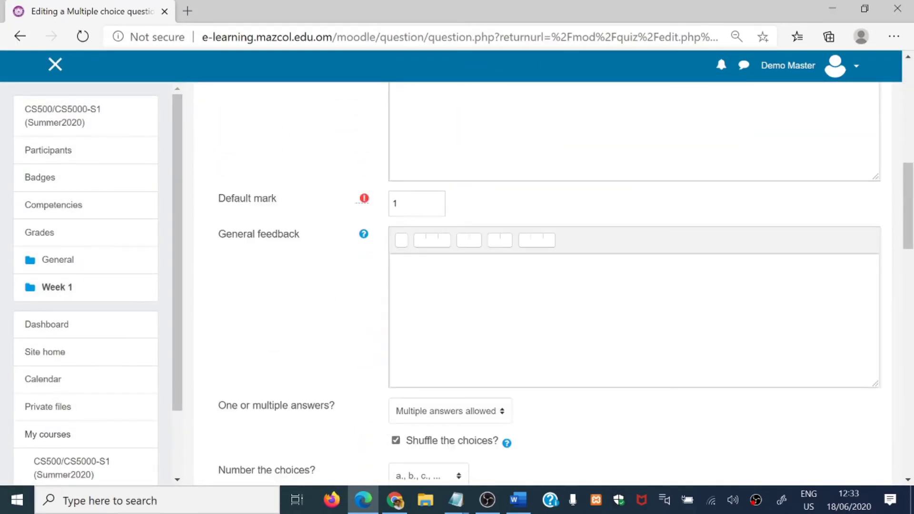
scroll(465, 316, "down", 3)
left_click(464, 315)
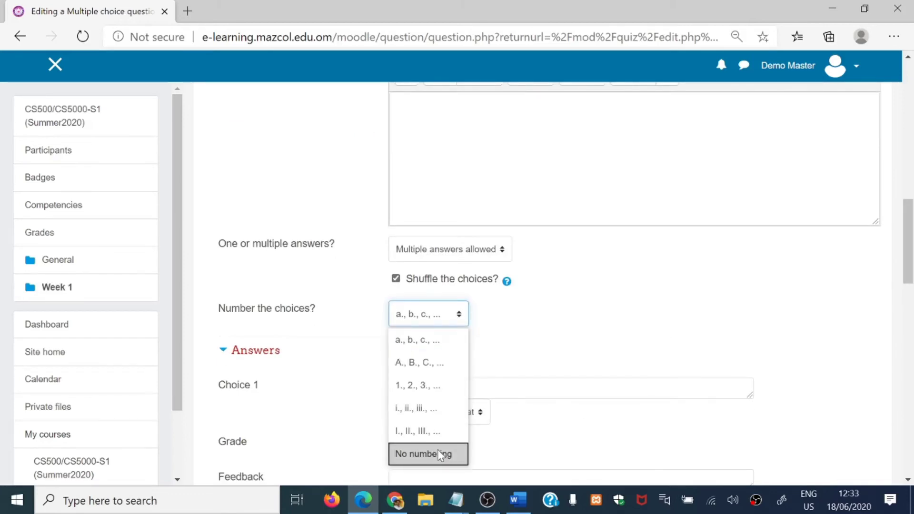
left_click(441, 455)
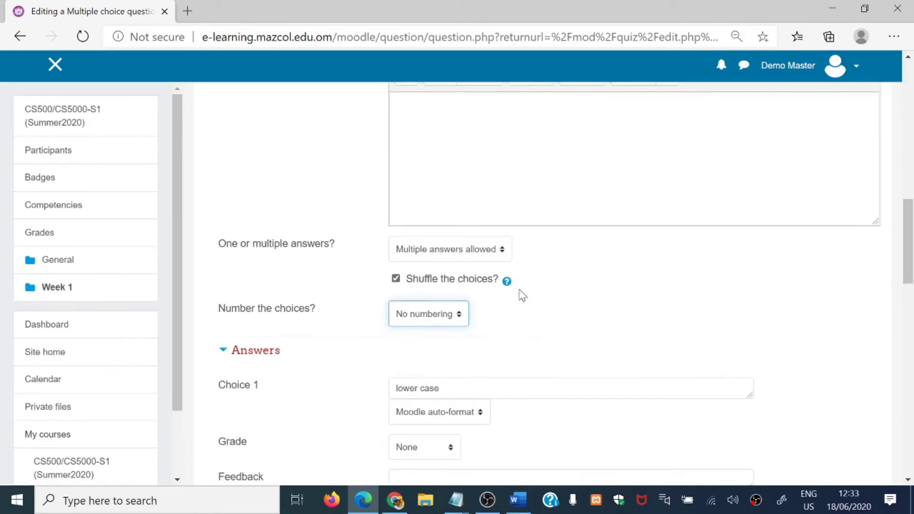
Review the grade assigned to each of the four choices in the Python keywords question.
scroll(531, 286, "down", 3)
scroll(537, 292, "down", 10)
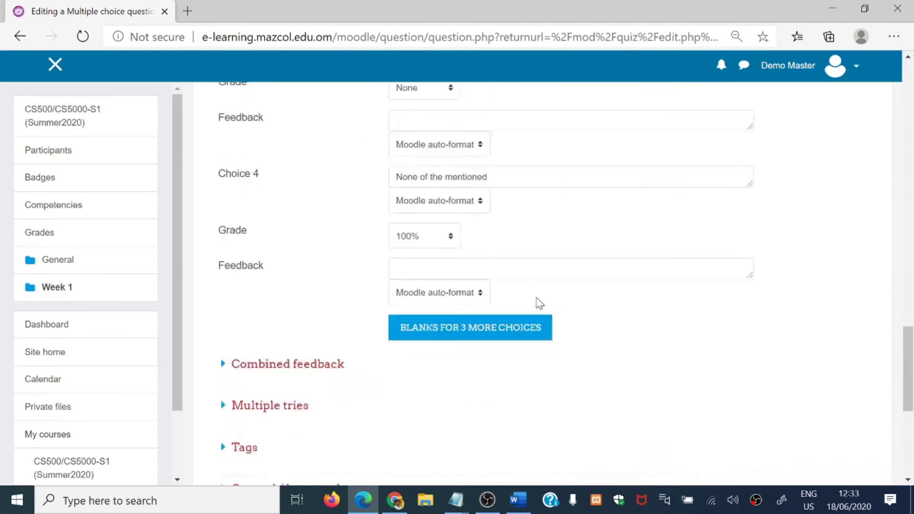
left_click(480, 355)
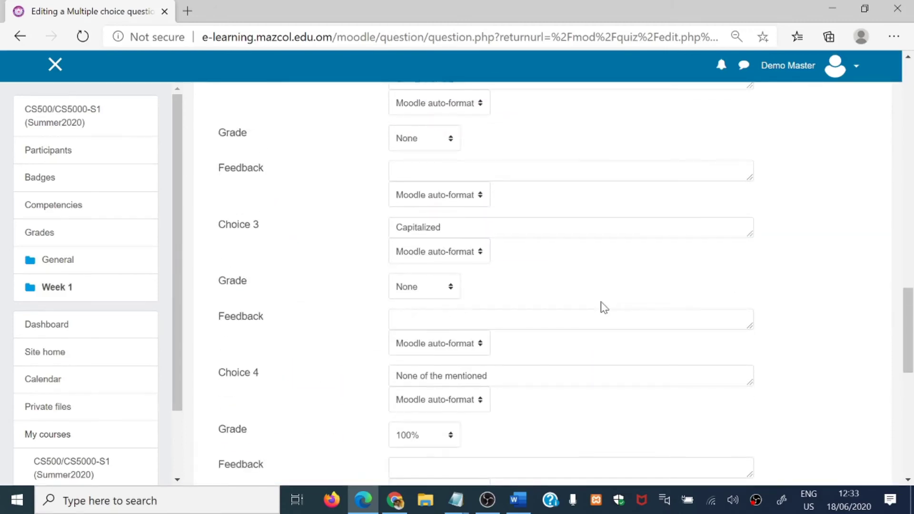
scroll(602, 306, "up", 9)
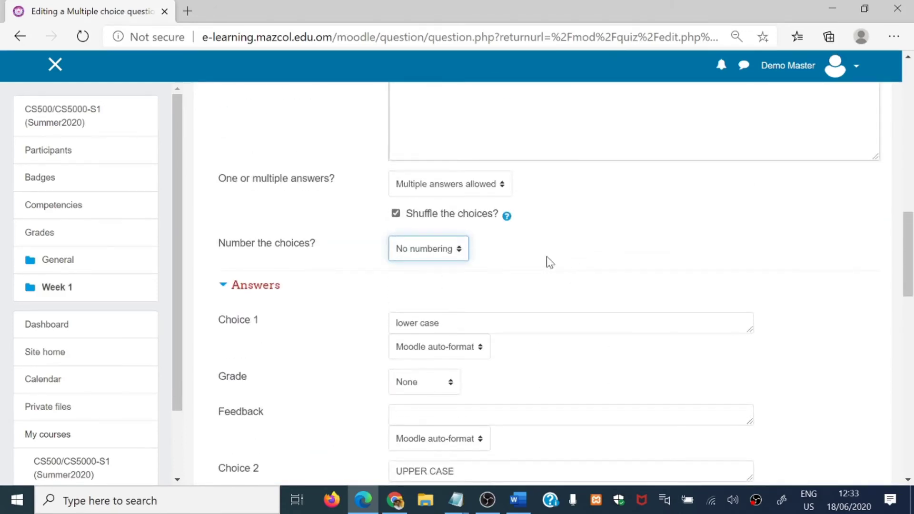
scroll(547, 257, "down", 3)
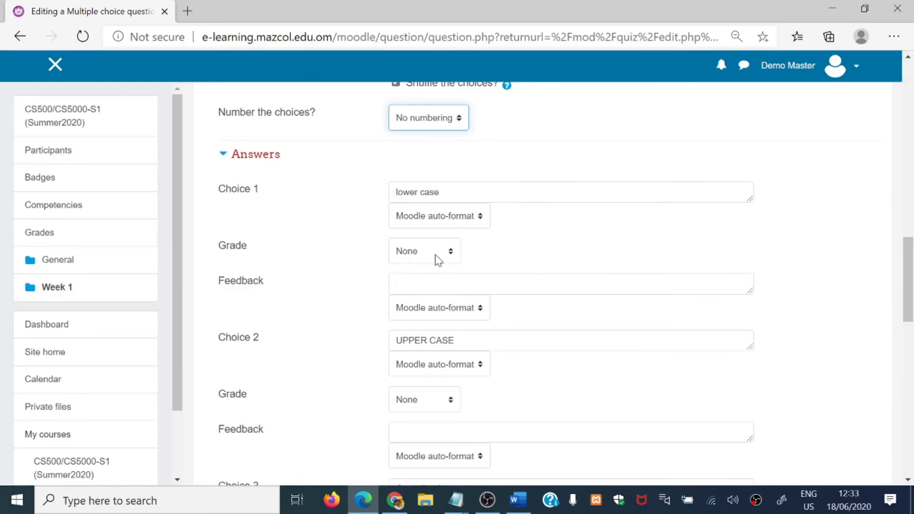
scroll(524, 307, "down", 6)
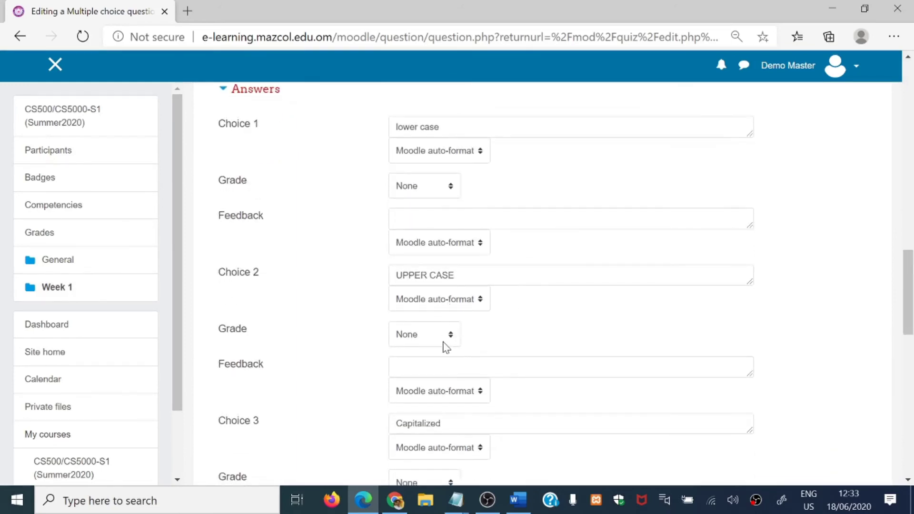
scroll(431, 298, "down", 3)
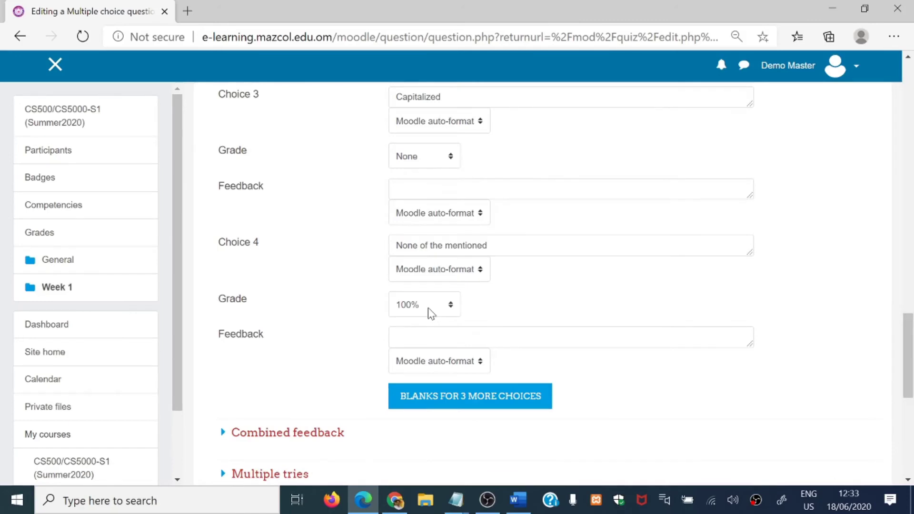
scroll(427, 308, "up", 14)
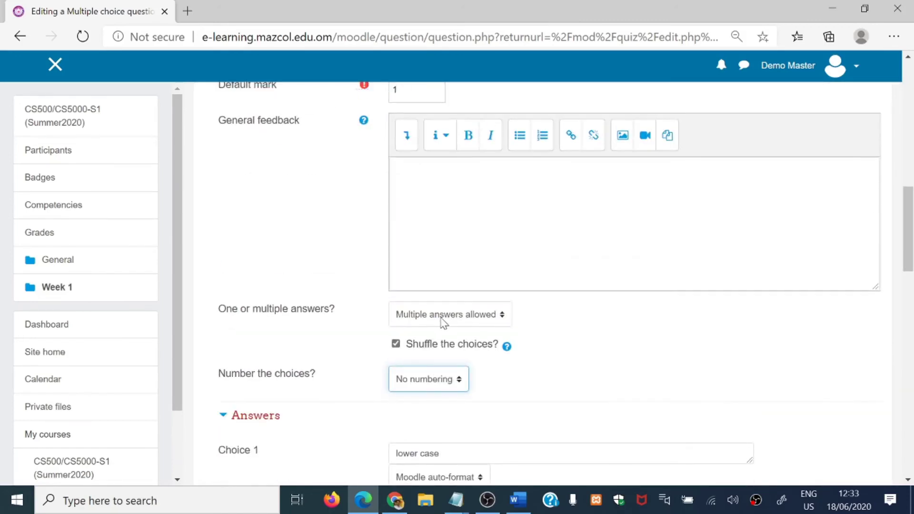
Set the Python keywords question to One answer only and save the changes.
left_click(441, 316)
left_click(442, 363)
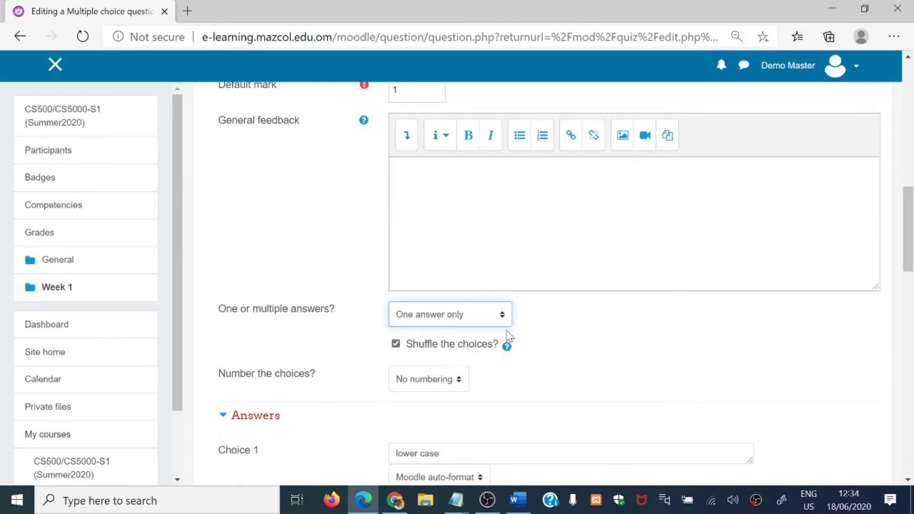
scroll(508, 336, "down", 19)
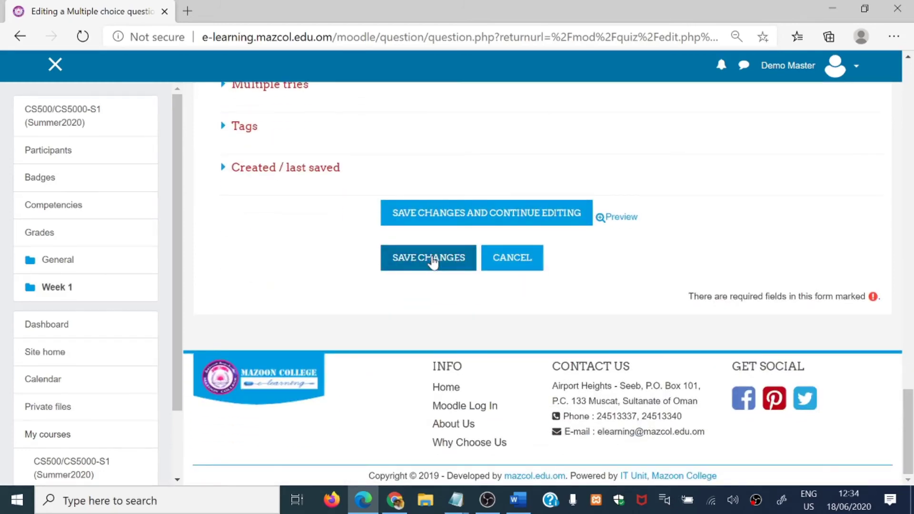
left_click(433, 262)
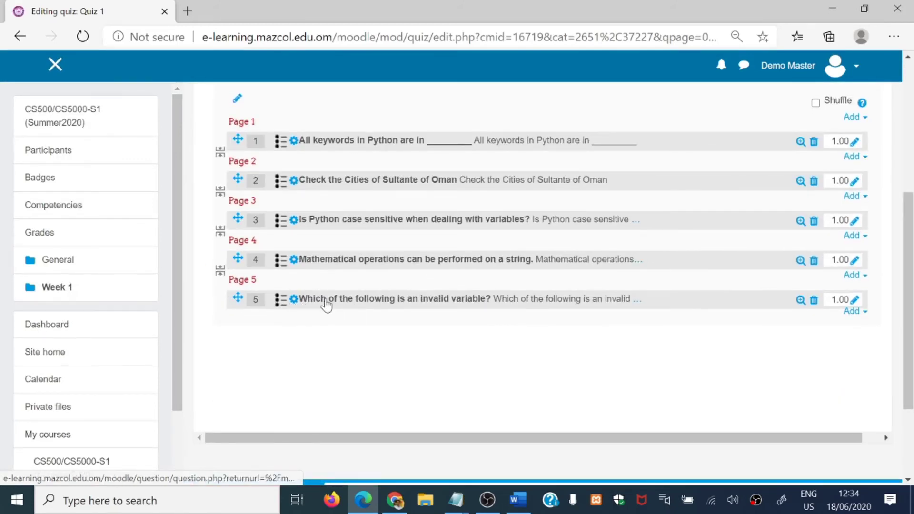
Check the choice grades of the invalid variable question, set its choices to No numbering, and save the changes.
left_click(297, 307)
scroll(639, 317, "down", 8)
scroll(598, 298, "down", 6)
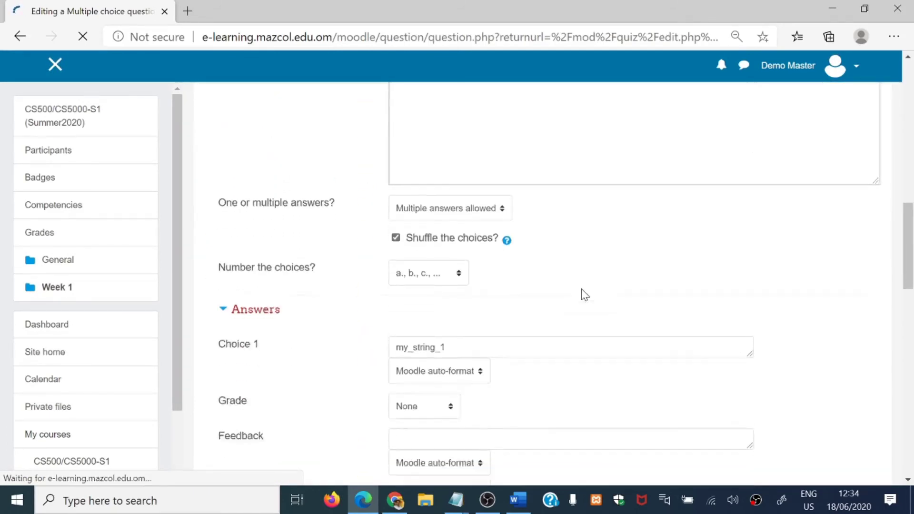
scroll(481, 342, "down", 1)
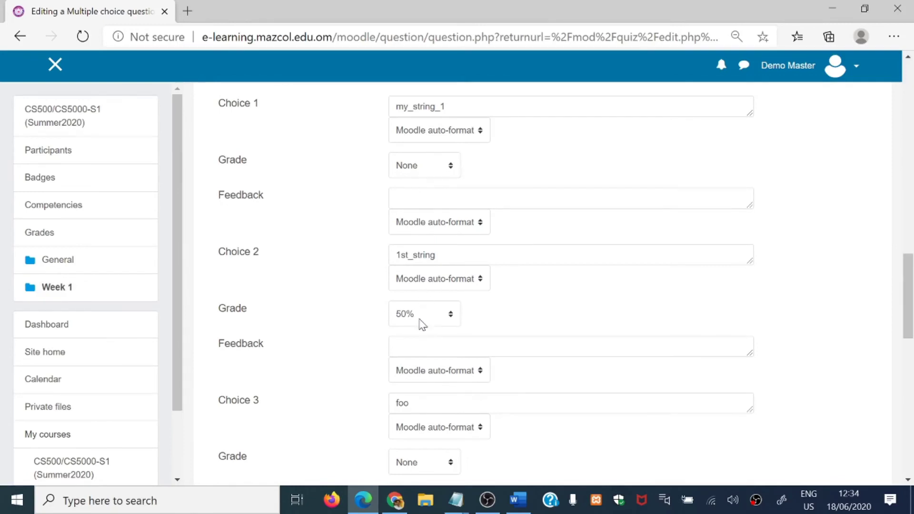
scroll(446, 362, "down", 2)
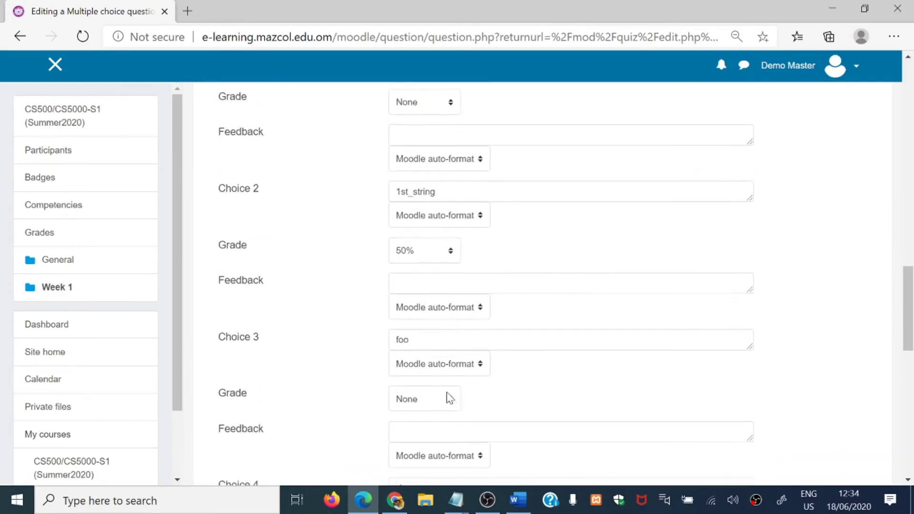
scroll(448, 350, "down", 3)
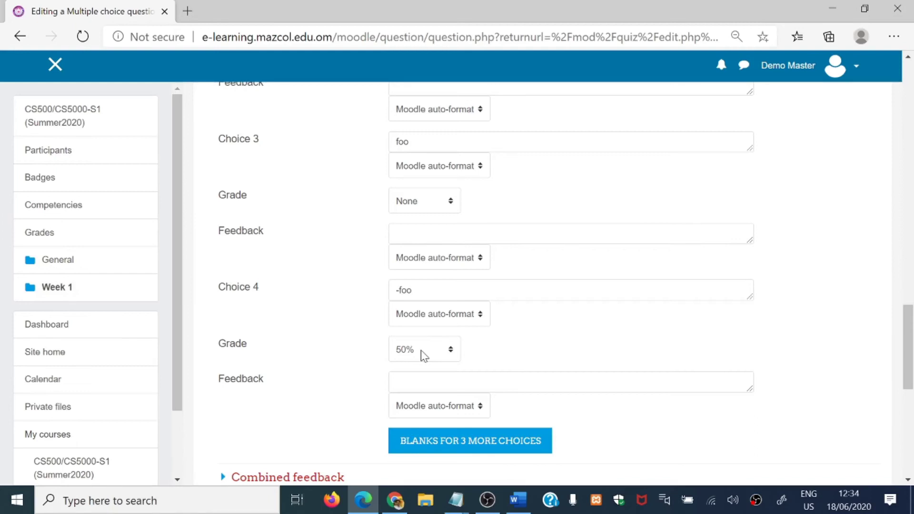
scroll(485, 325, "up", 12)
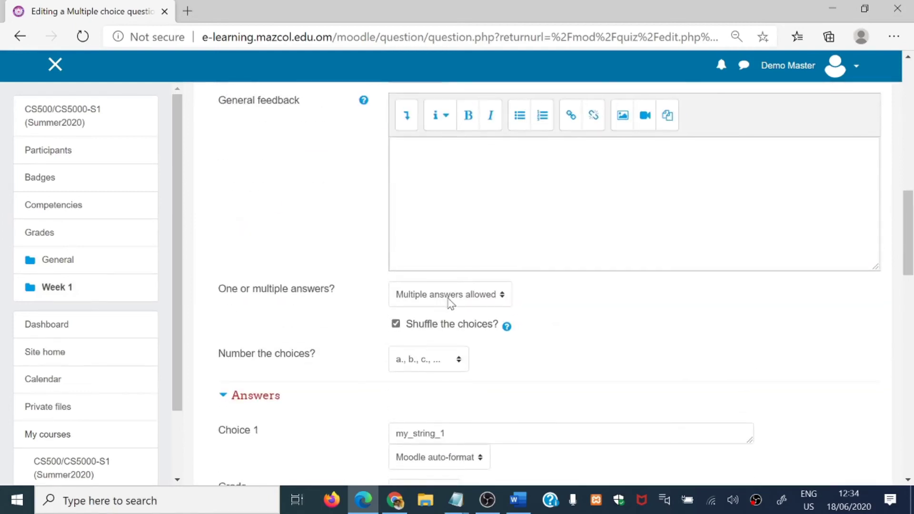
left_click(453, 365)
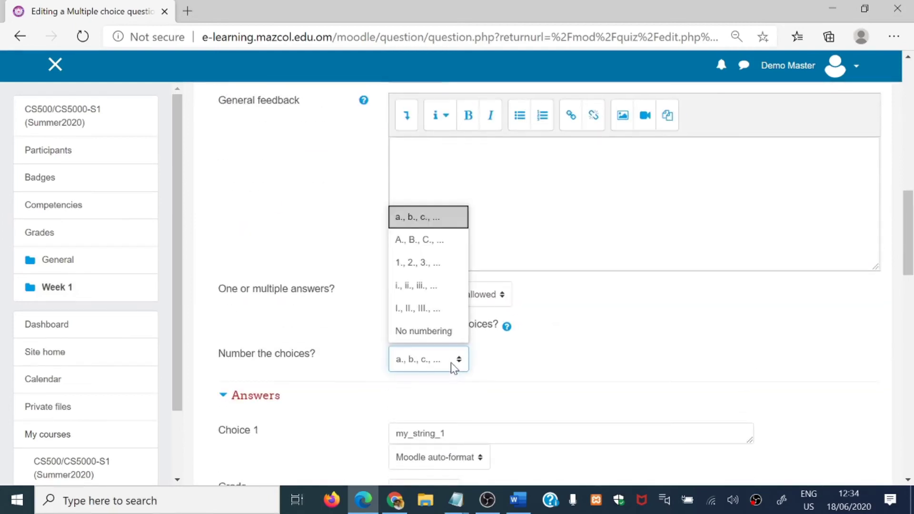
left_click(433, 335)
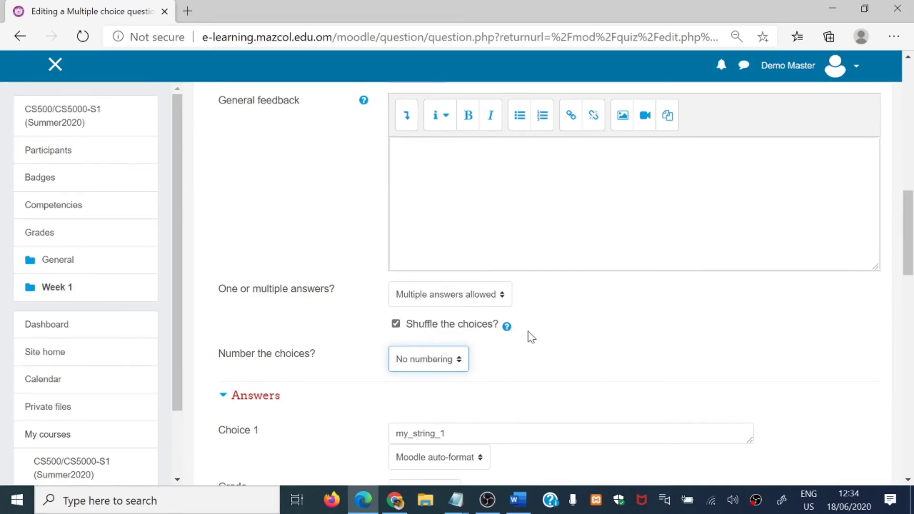
scroll(529, 341, "down", 17)
scroll(433, 390, "down", 4)
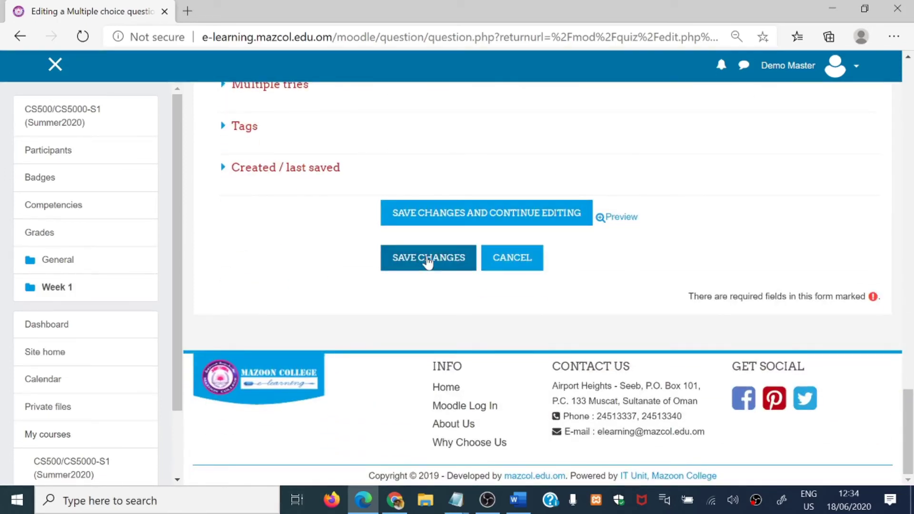
left_click(427, 256)
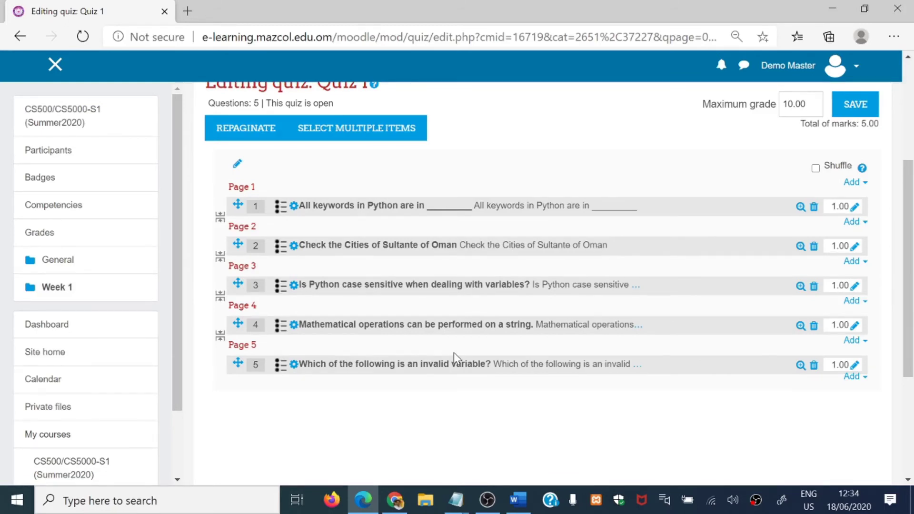
Preview the invalid variable, mathematical operations and Oman cities questions in turn, closing each preview.
left_click(801, 366)
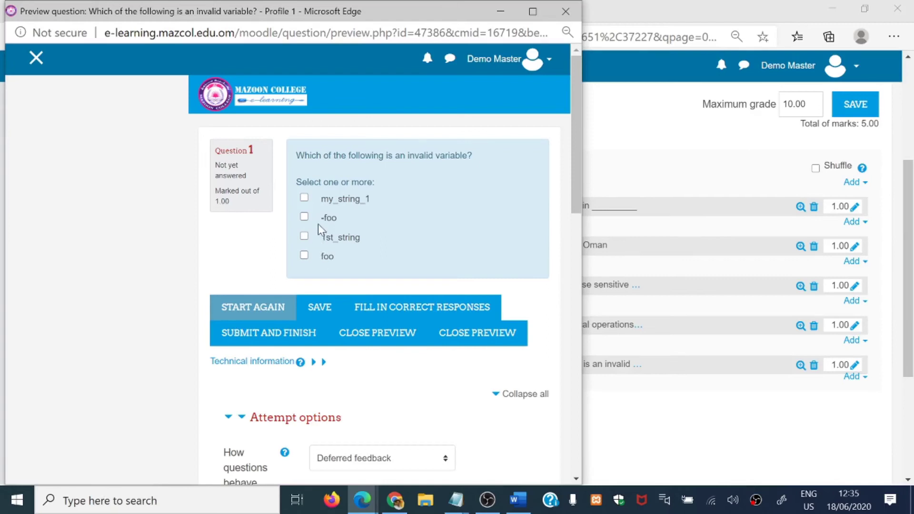
left_click(566, 11)
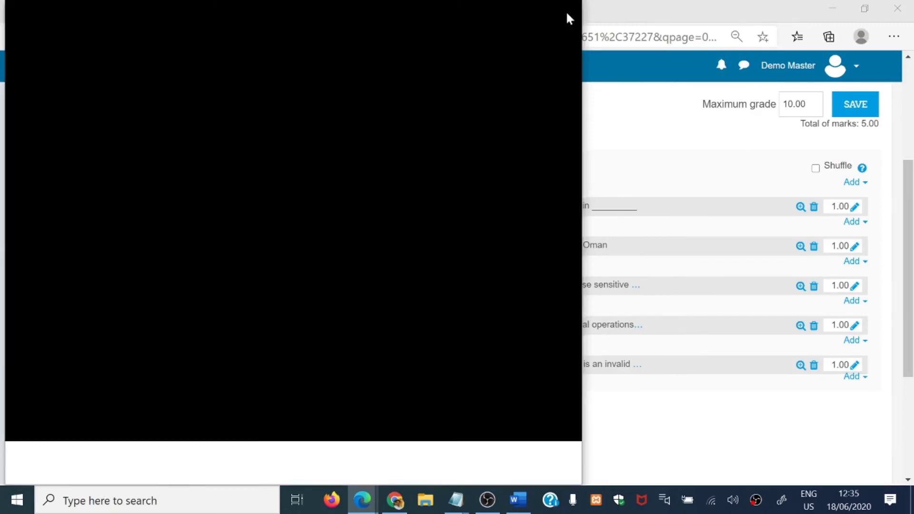
left_click(801, 327)
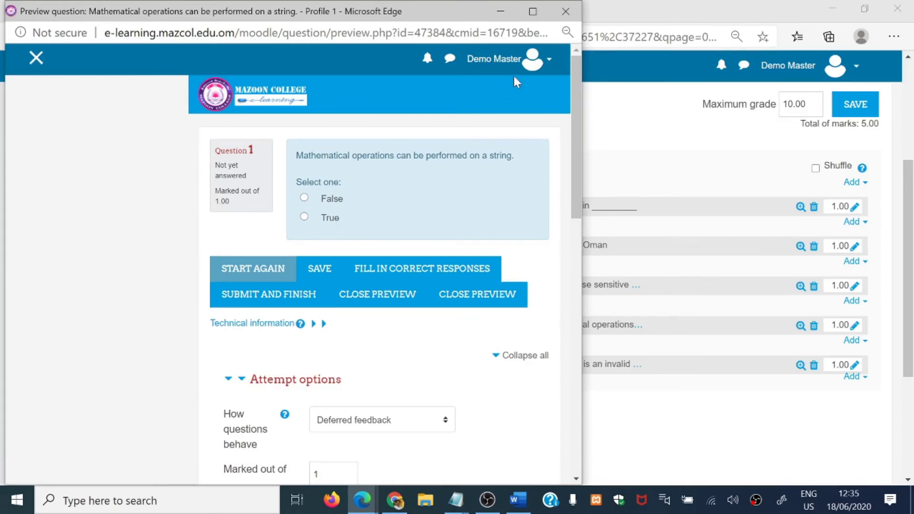
left_click(566, 11)
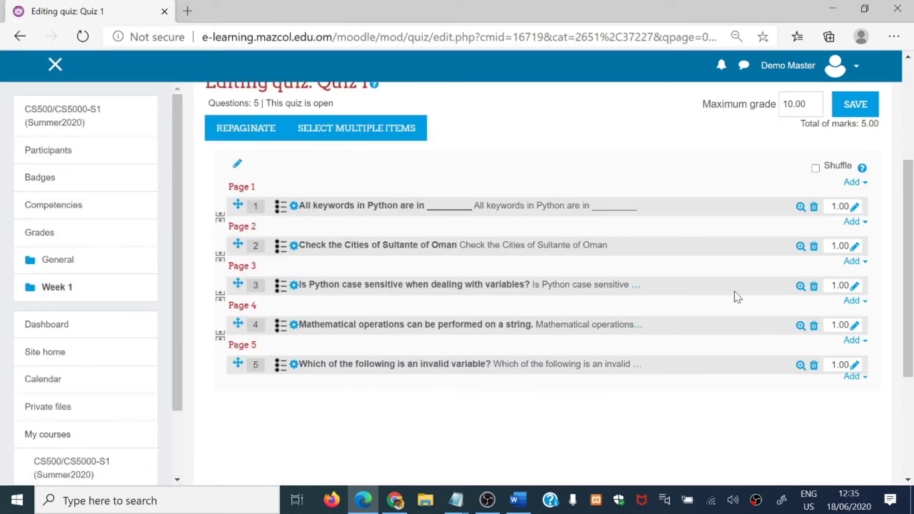
left_click(801, 246)
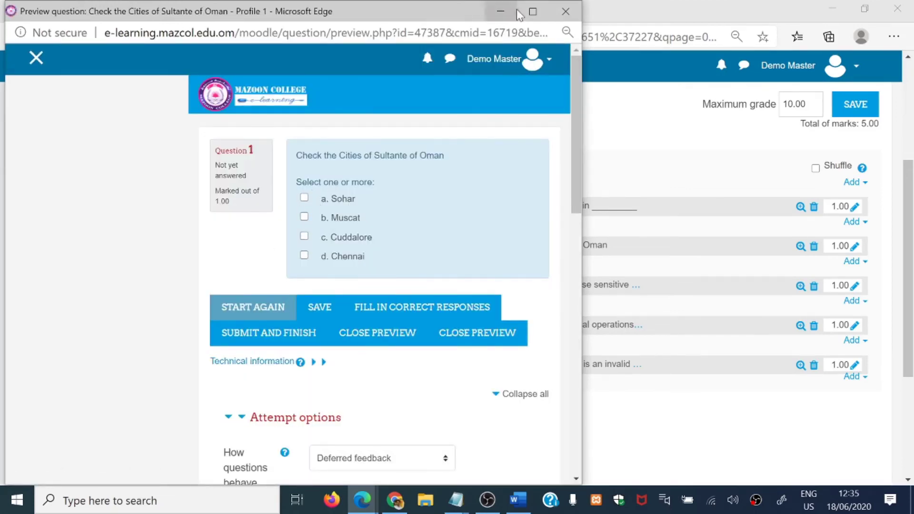
left_click(566, 11)
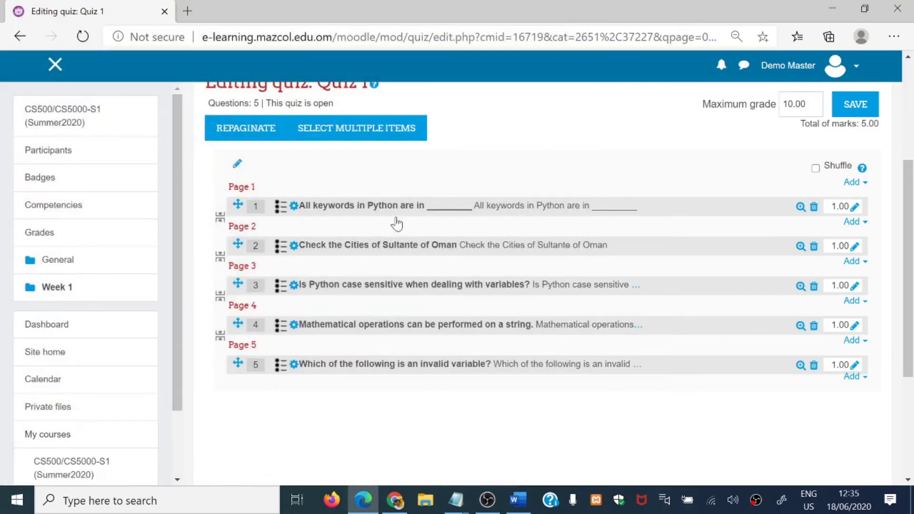
Open the Oman cities question for editing and review the grade and answer settings of its four choices.
left_click(293, 249)
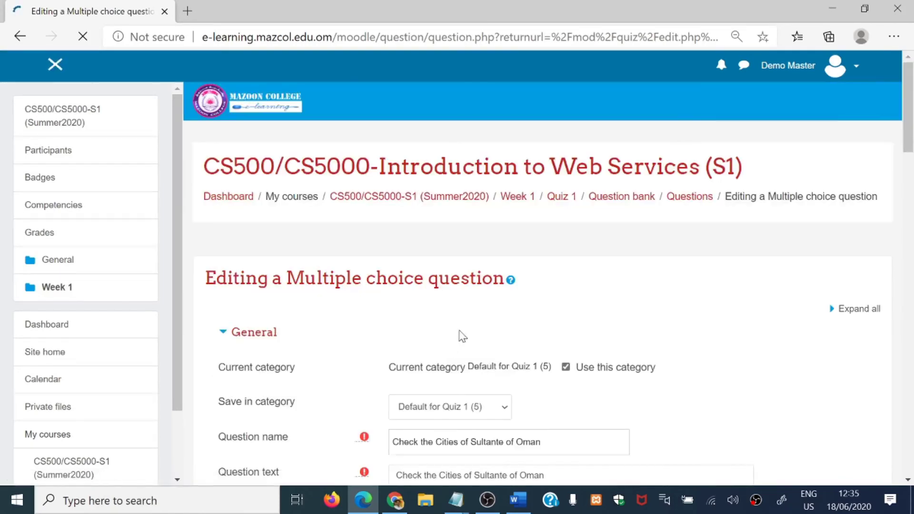
scroll(458, 339, "down", 10)
scroll(470, 332, "down", 10)
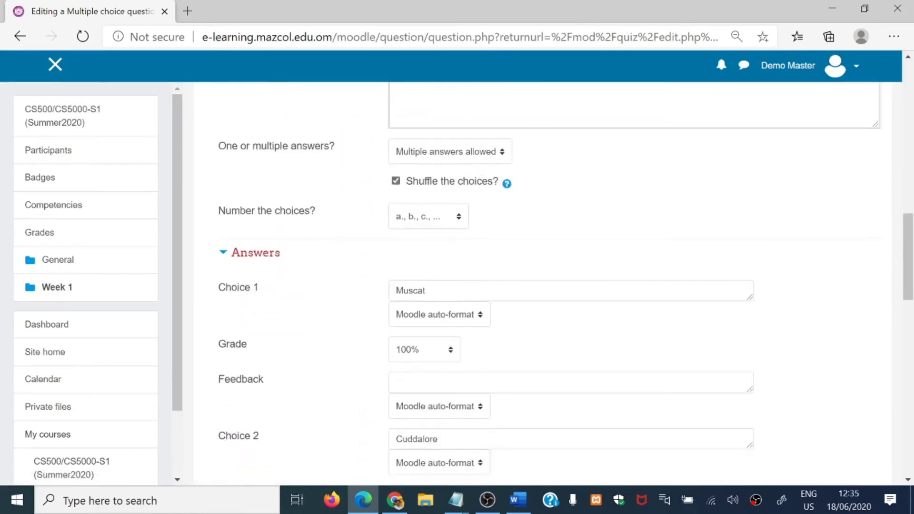
scroll(431, 177, "up", 2)
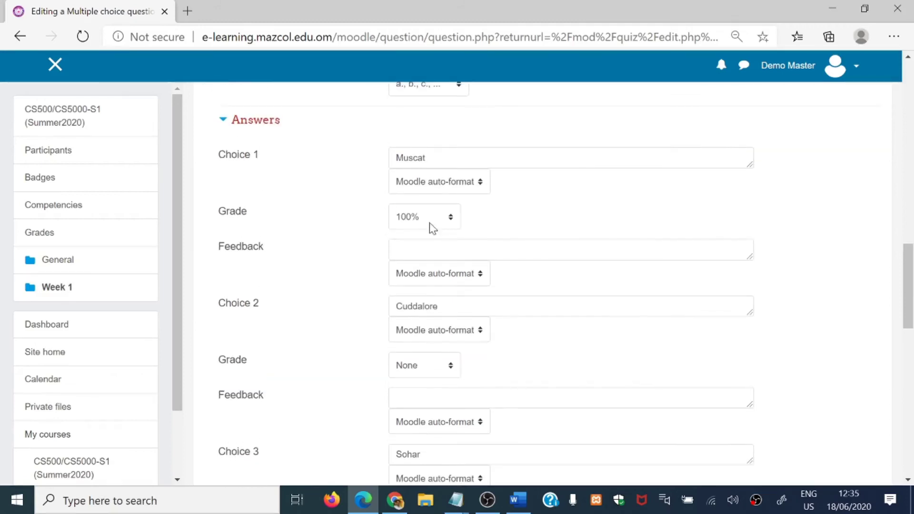
scroll(476, 324, "down", 1)
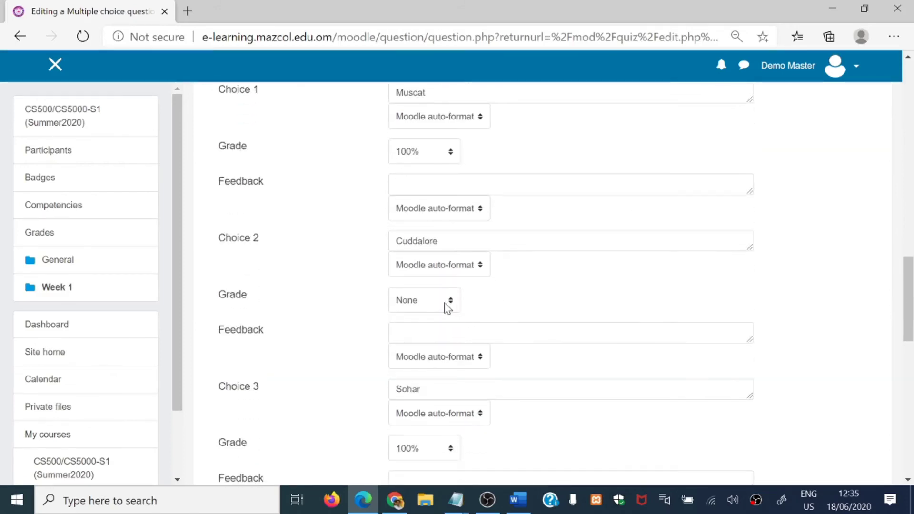
scroll(436, 320, "down", 2)
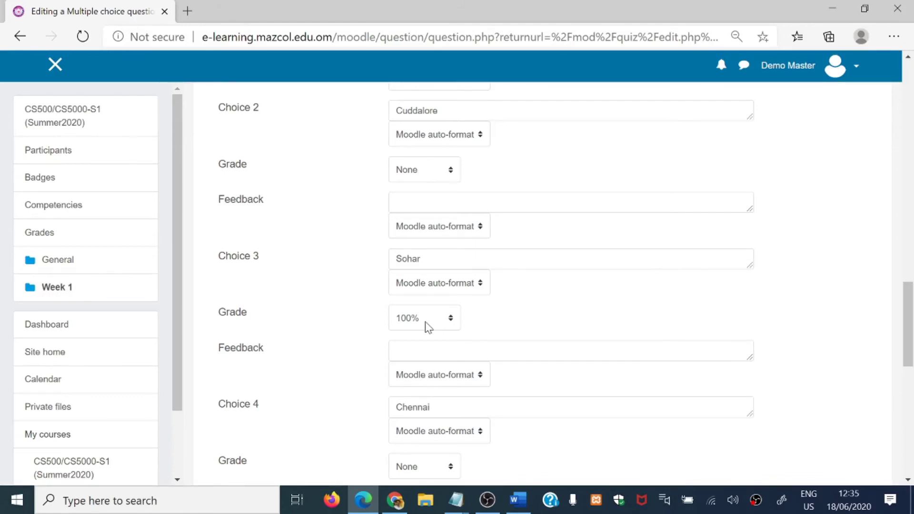
scroll(504, 324, "down", 2)
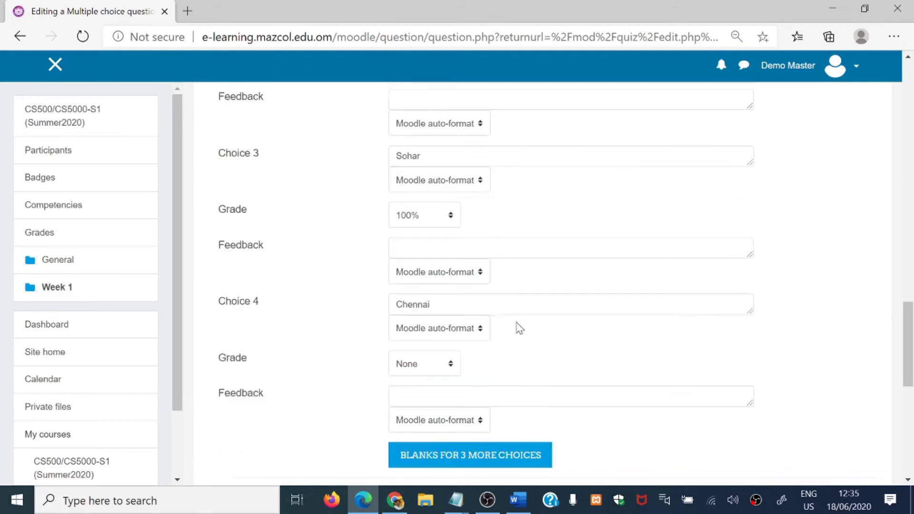
scroll(517, 326, "up", 9)
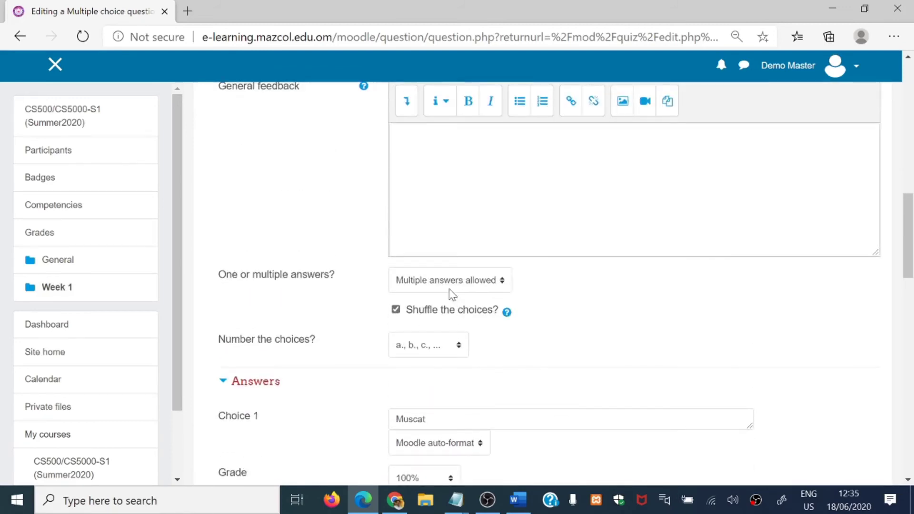
scroll(517, 342, "up", 12)
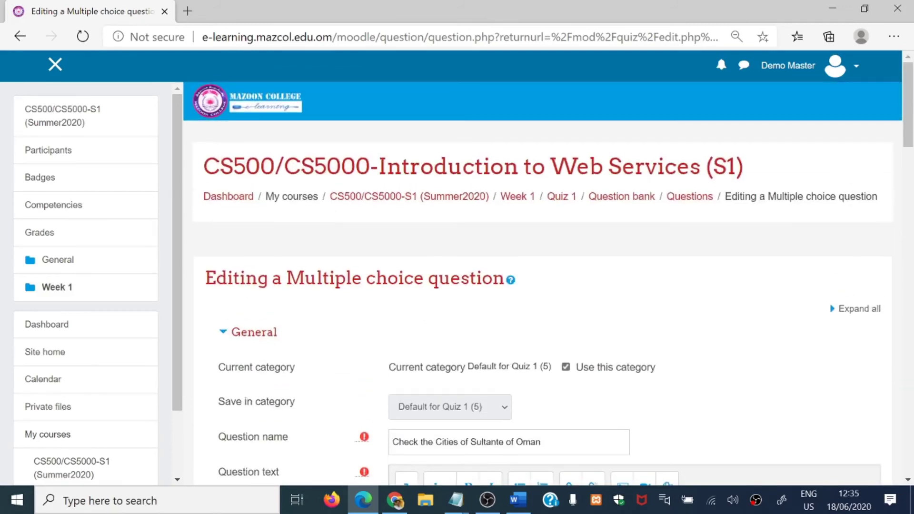
Try to save the Oman cities question with its current choice grades, then cancel the editing.
scroll(577, 276, "down", 3)
scroll(555, 347, "down", 20)
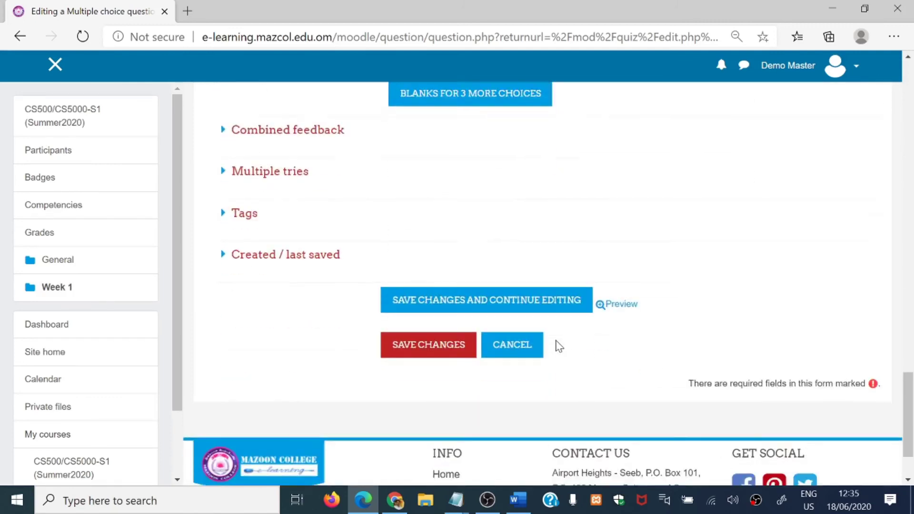
left_click(432, 315)
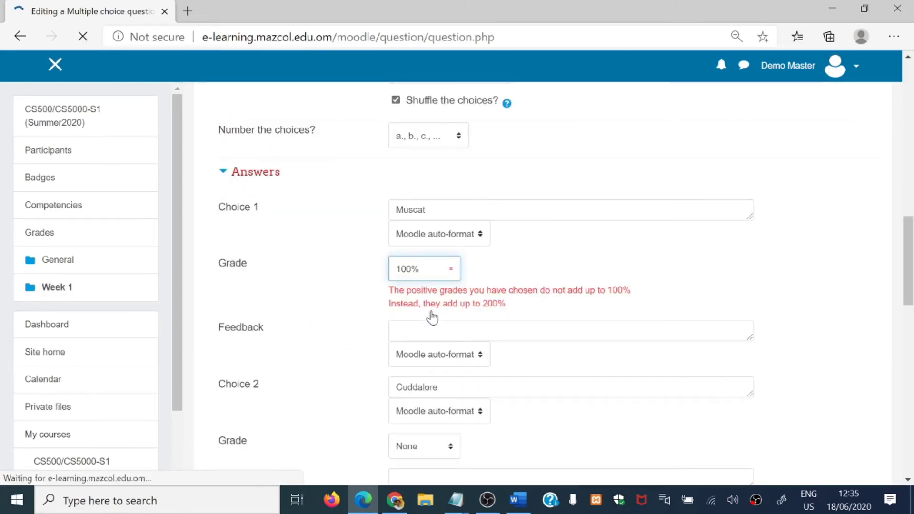
scroll(441, 316, "down", 20)
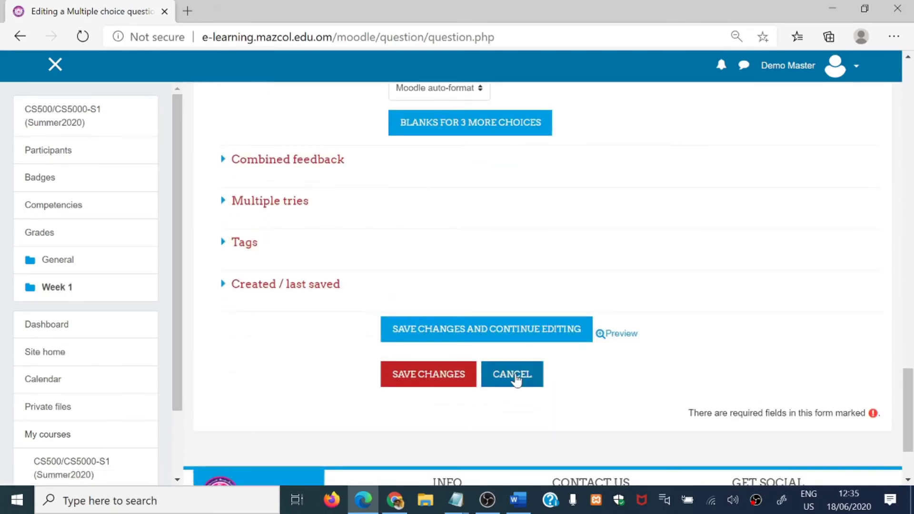
left_click(515, 375)
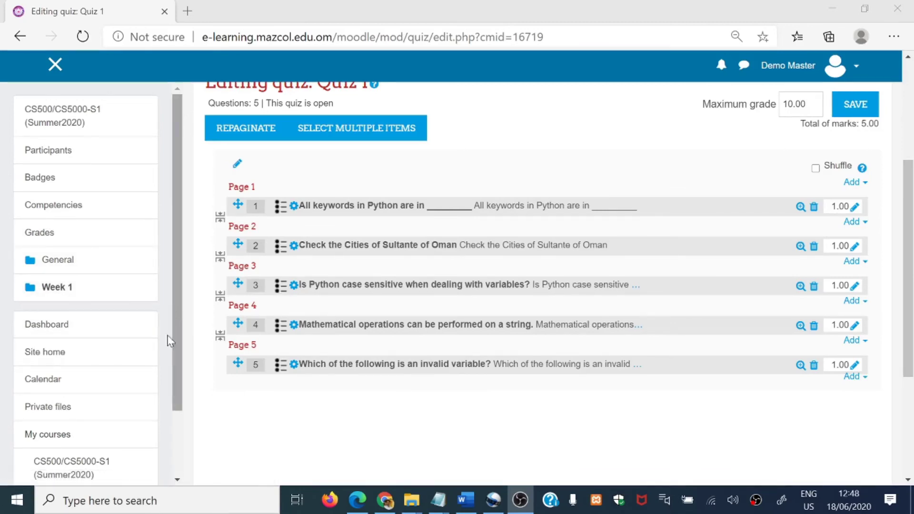
Open Quiz 1 from the course page and continue its last preview.
left_click(69, 476)
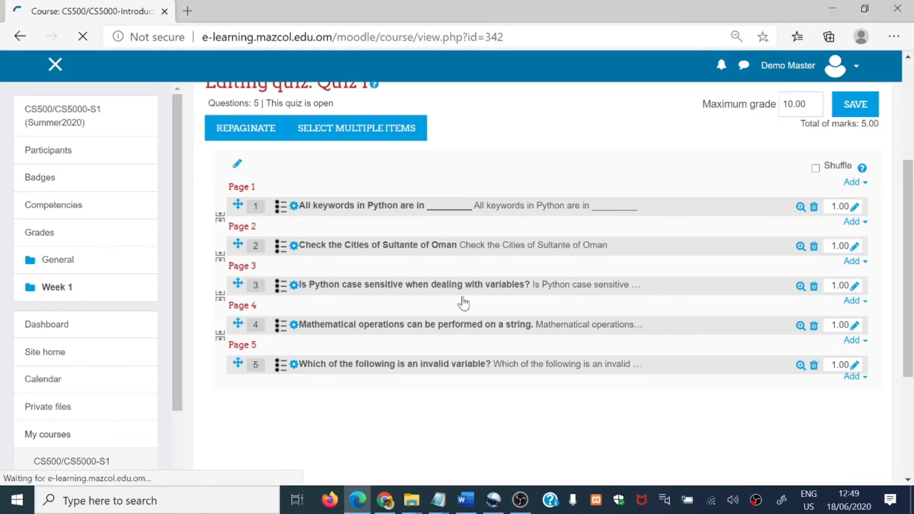
scroll(462, 299, "down", 5)
left_click(275, 353)
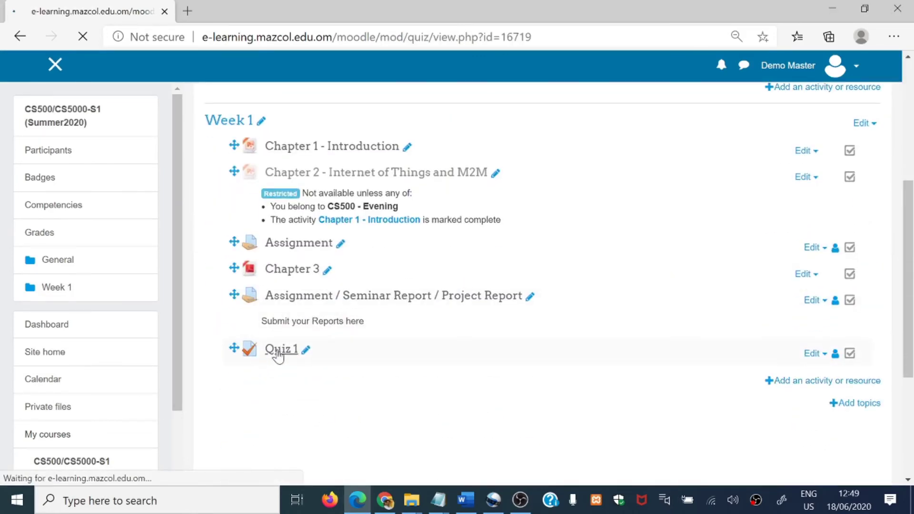
scroll(275, 353, "down", 4)
left_click(530, 257)
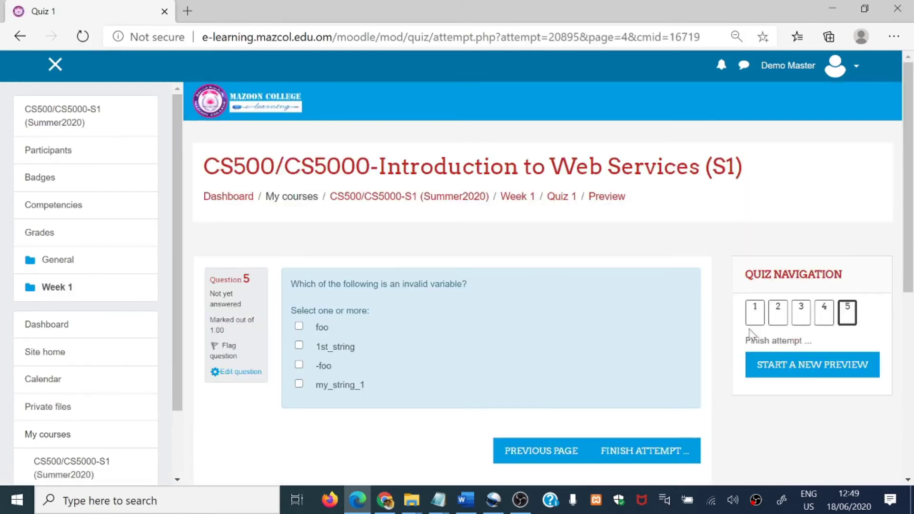
View questions 1 to 5 of the quiz preview in turn, then go back to question 1.
left_click(755, 312)
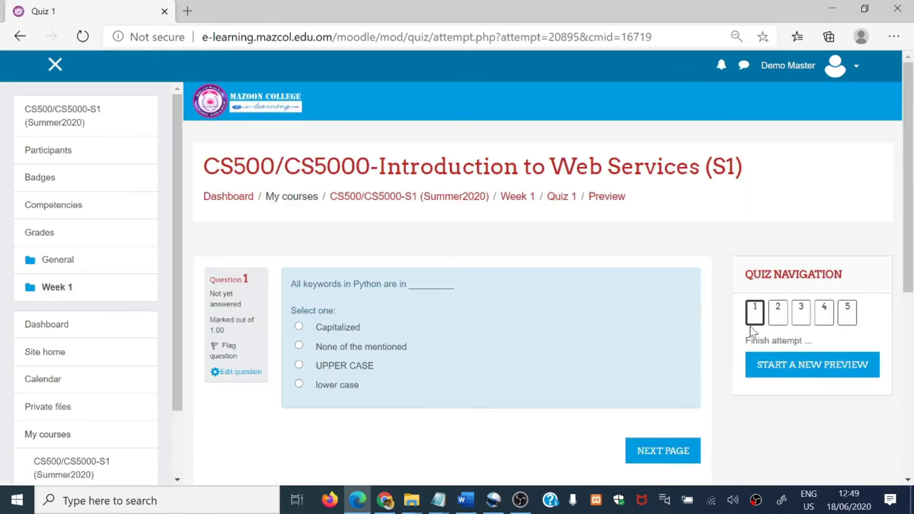
left_click(779, 312)
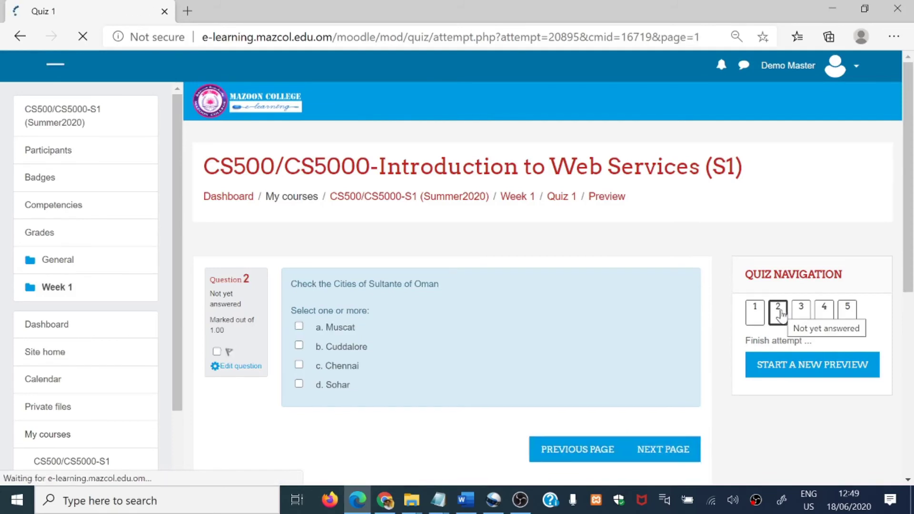
left_click(802, 313)
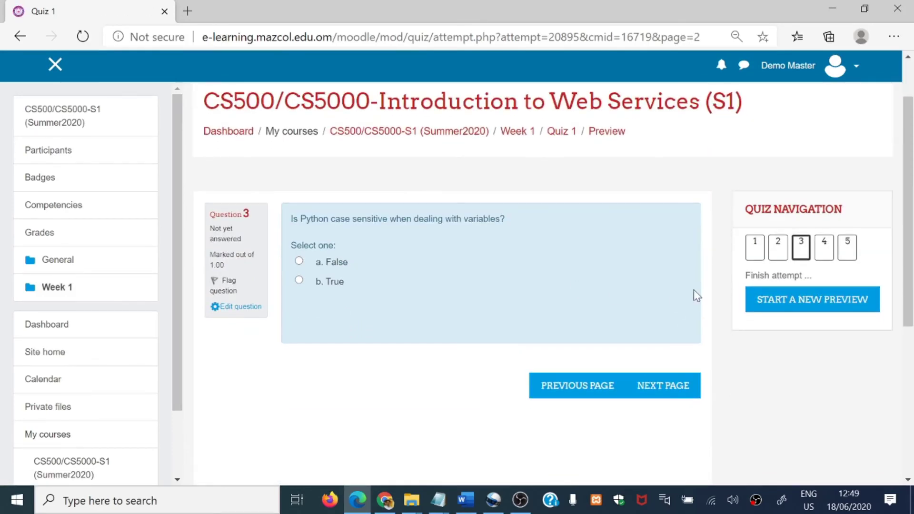
left_click(823, 248)
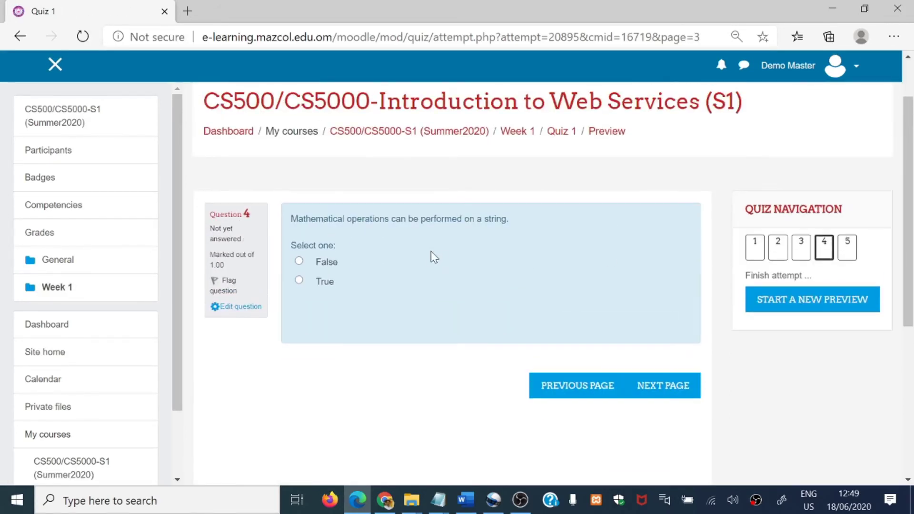
left_click(848, 248)
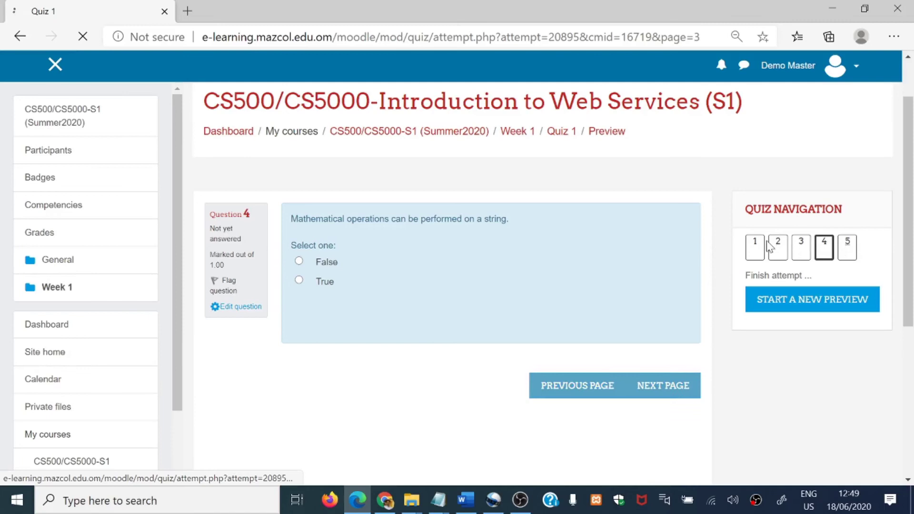
left_click(756, 311)
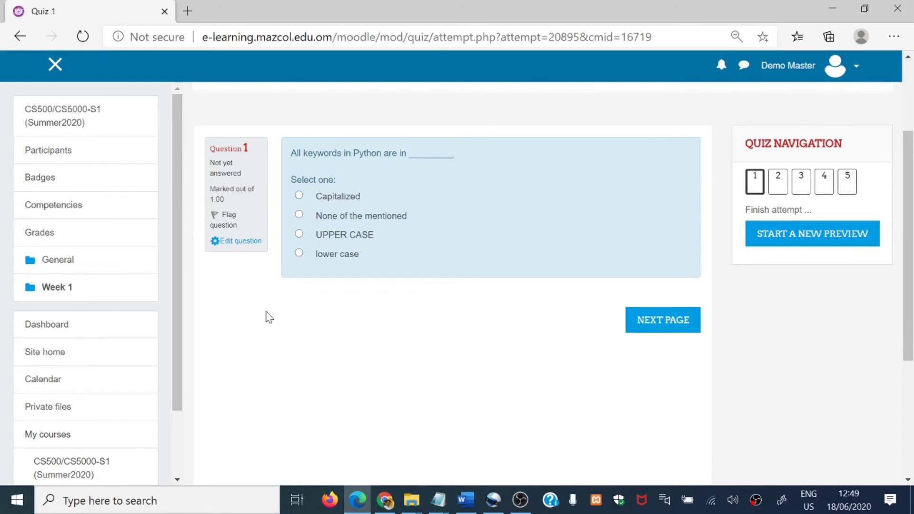
Return to the course page, reopen Quiz 1 and open its question list for editing.
left_click(69, 474)
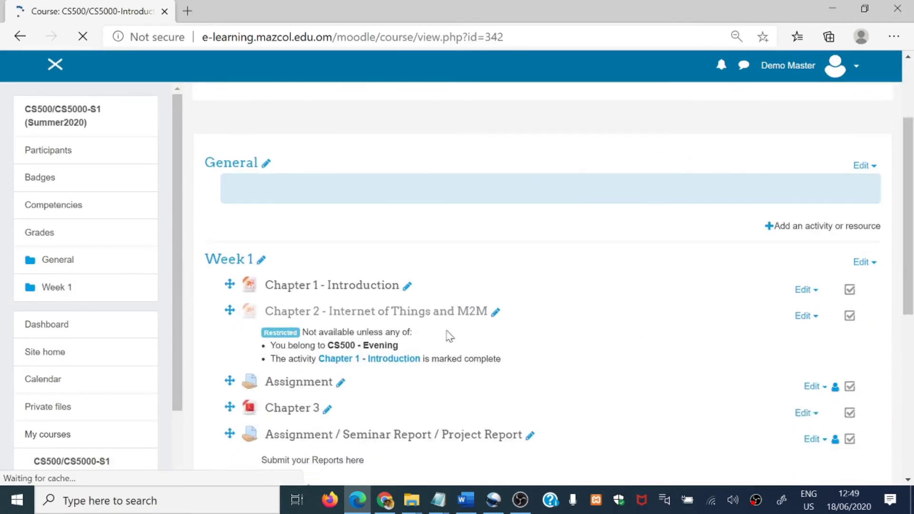
scroll(445, 332, "down", 5)
left_click(284, 286)
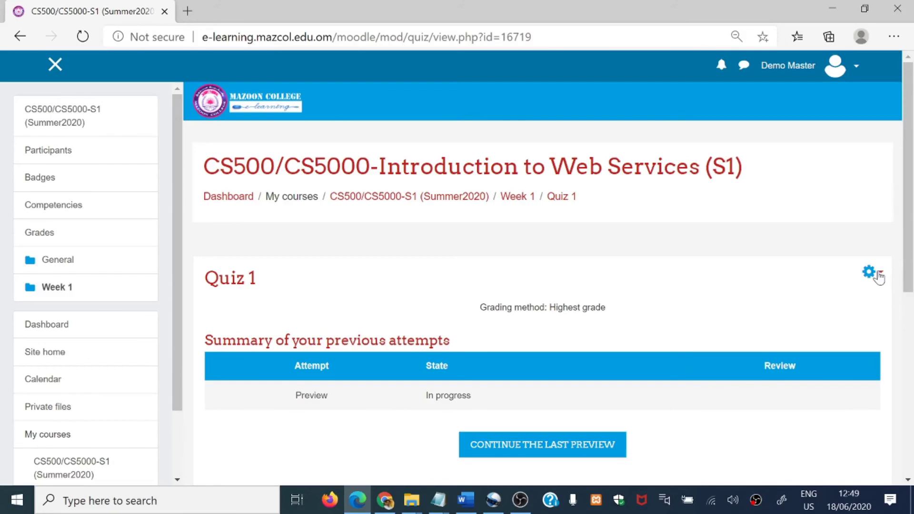
left_click(879, 277)
left_click(793, 359)
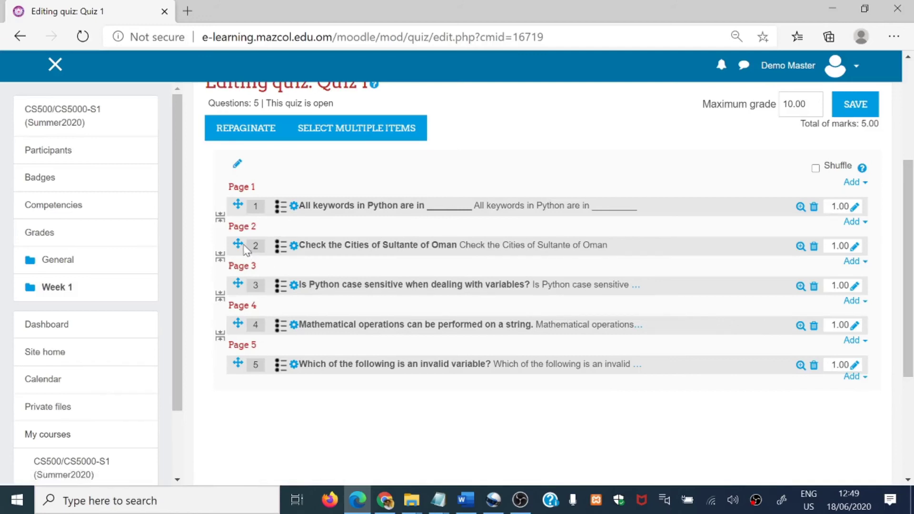
Move the Oman cities and case sensitivity questions onto page 1, and the invalid variable question onto the mathematical operations question's page.
left_click_drag(240, 242, 241, 226)
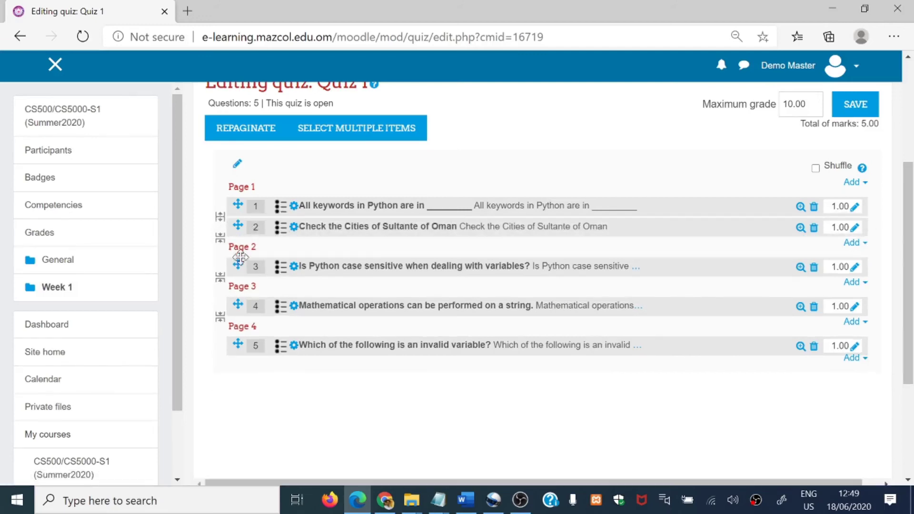
left_click_drag(239, 263, 239, 248)
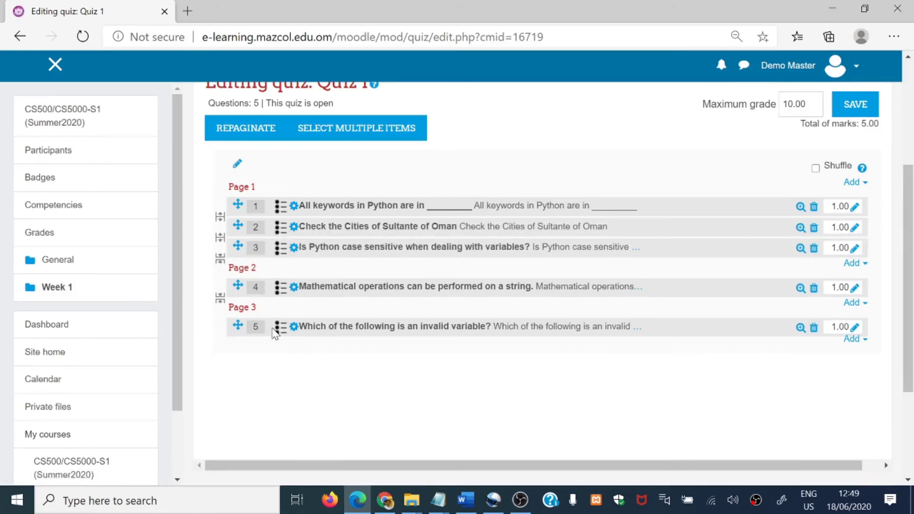
left_click_drag(238, 325, 238, 308)
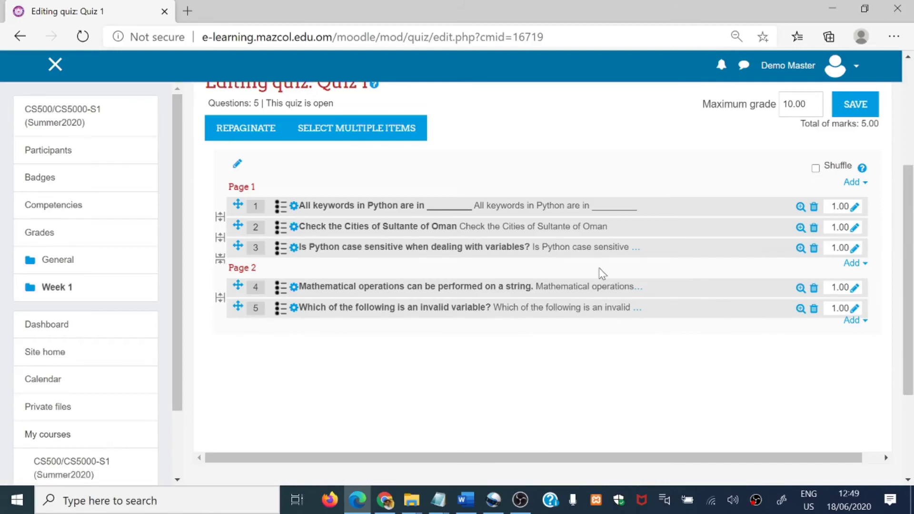
Add a new section heading between the page 1 questions and page 2.
left_click(858, 185)
left_click(743, 191)
left_click(860, 266)
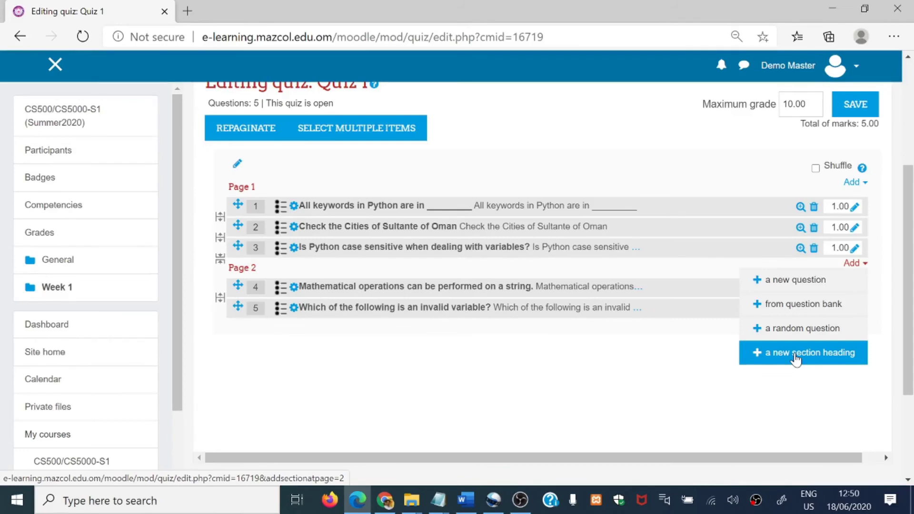
left_click(796, 356)
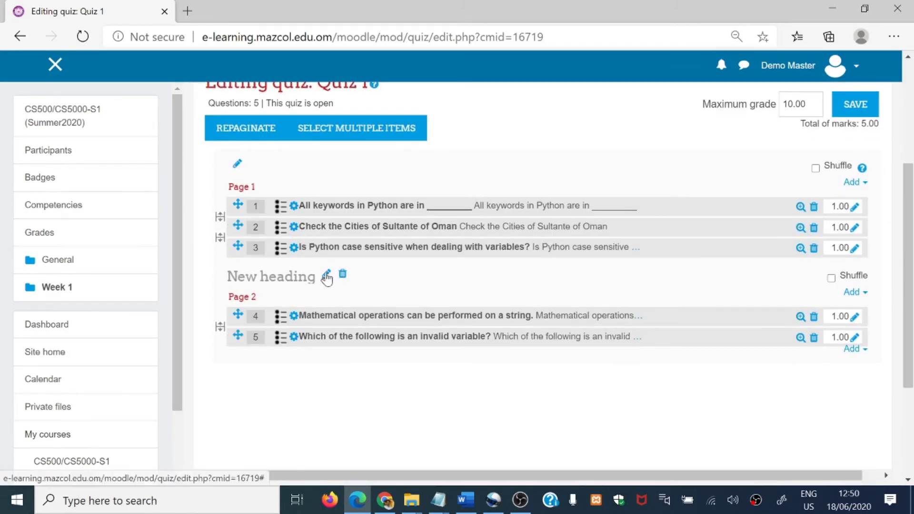
Rename the new section heading above page 2 as "Multiple Choice Questions".
left_click(326, 275)
type("MUL")
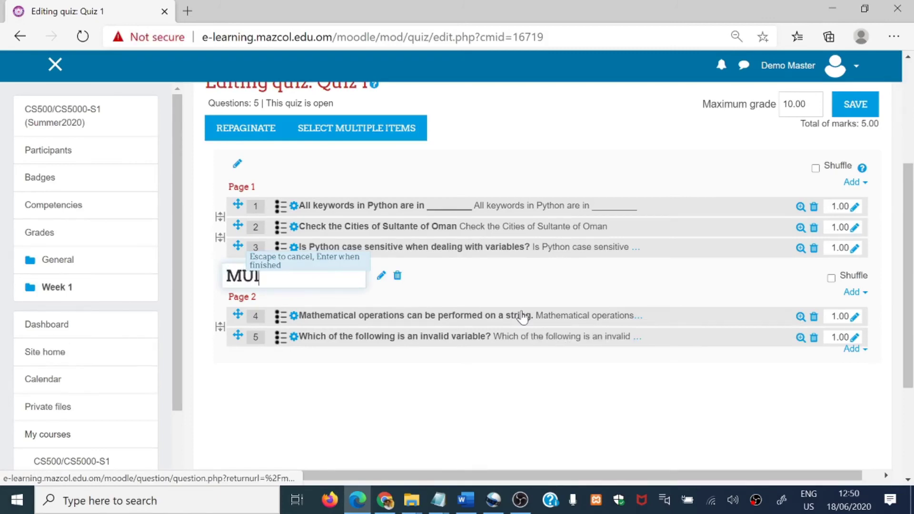
key("BackSpace")
key("BackSpace")
type("ultim")
key("BackSpace")
type("ple Ch")
type("oice Questions")
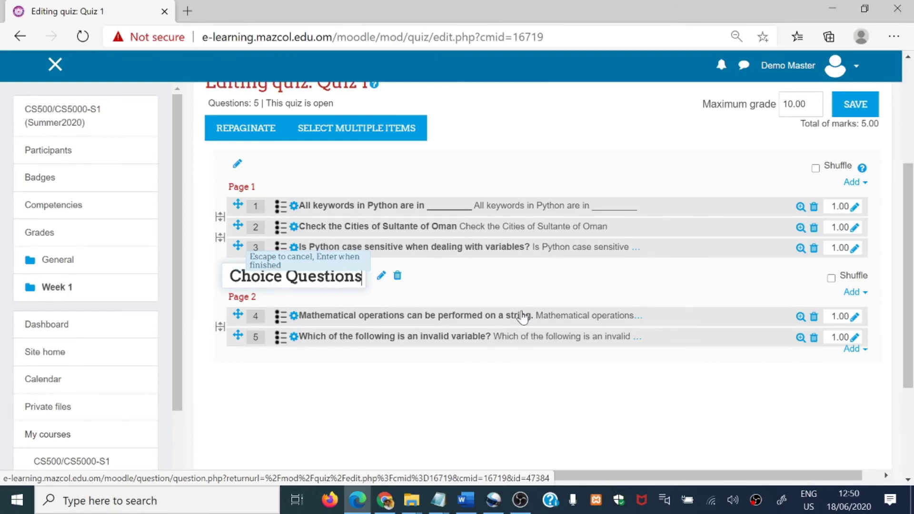
key("Return")
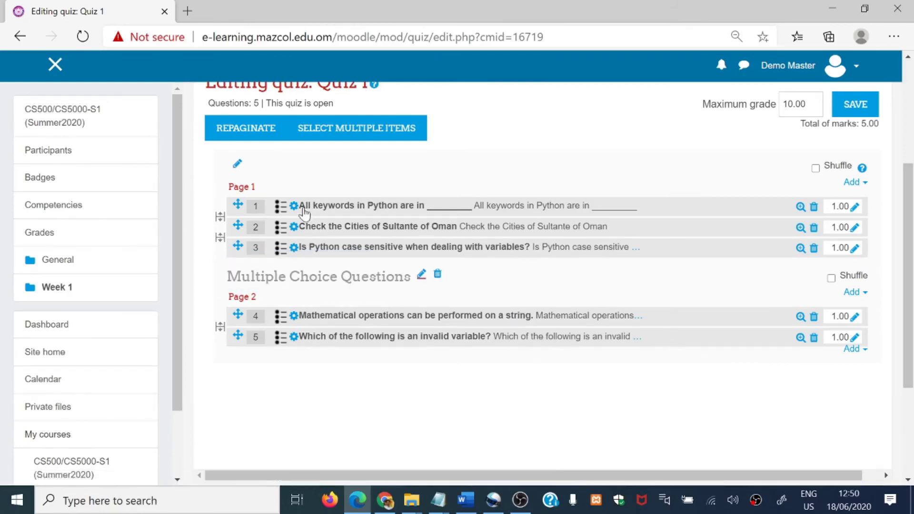
Name the first section heading, above page 1, "True or False Questions".
left_click(237, 166)
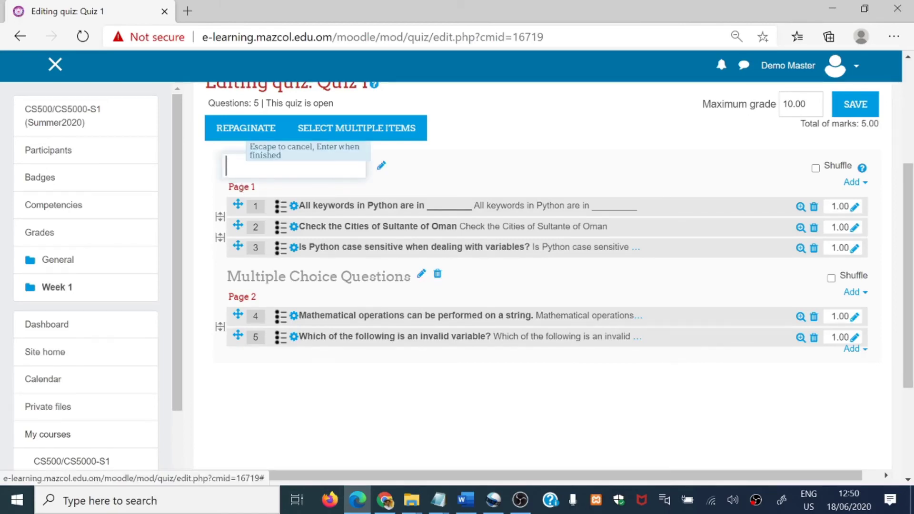
type("True ")
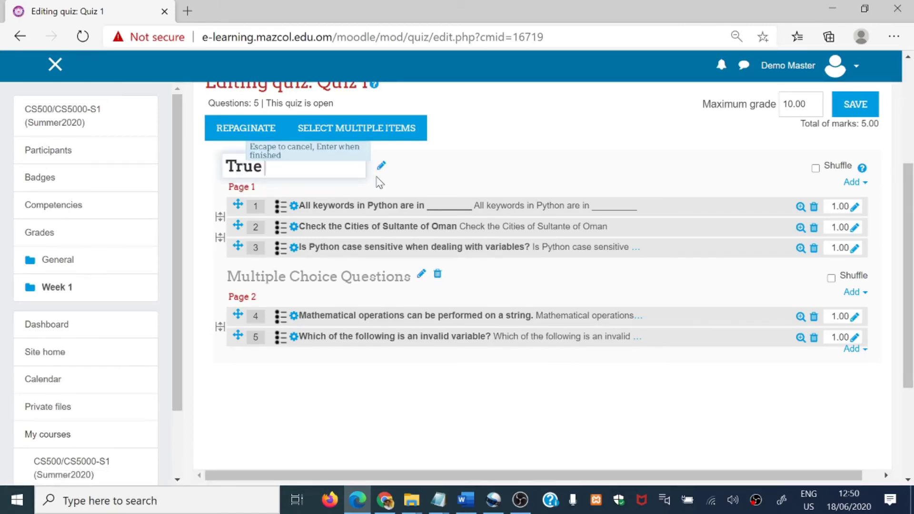
type("or False question")
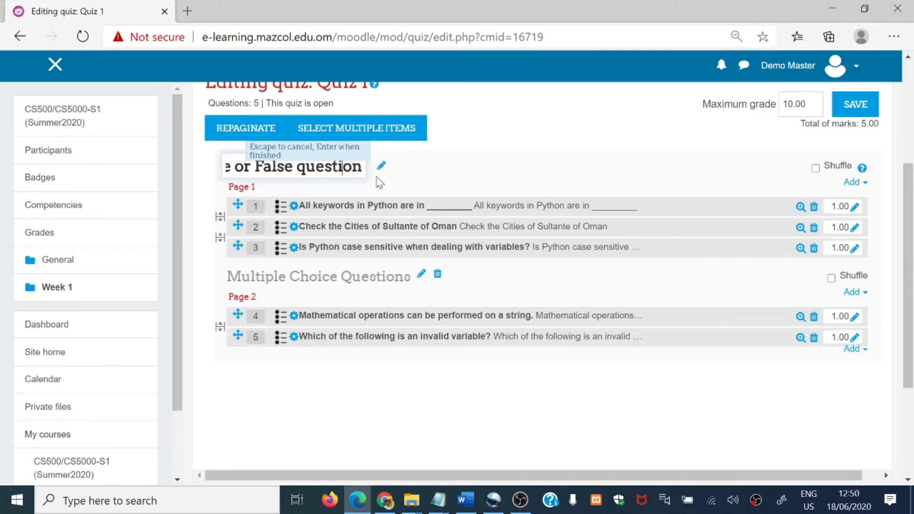
key("ctrl+Left")
key("Delete")
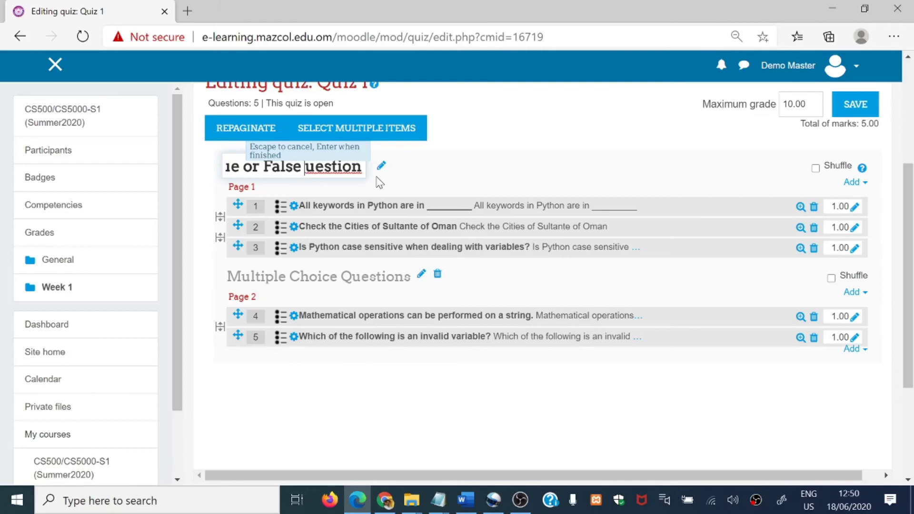
type("Q")
key("End")
type("s")
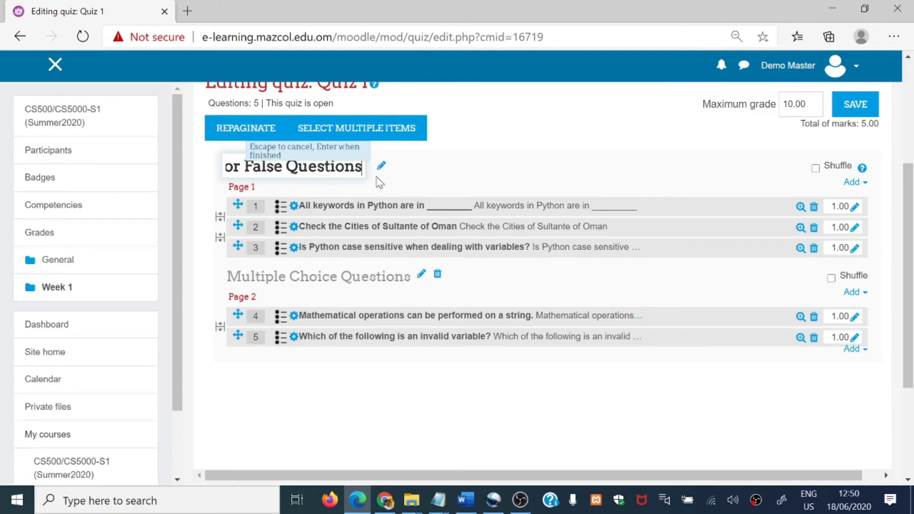
key("Return")
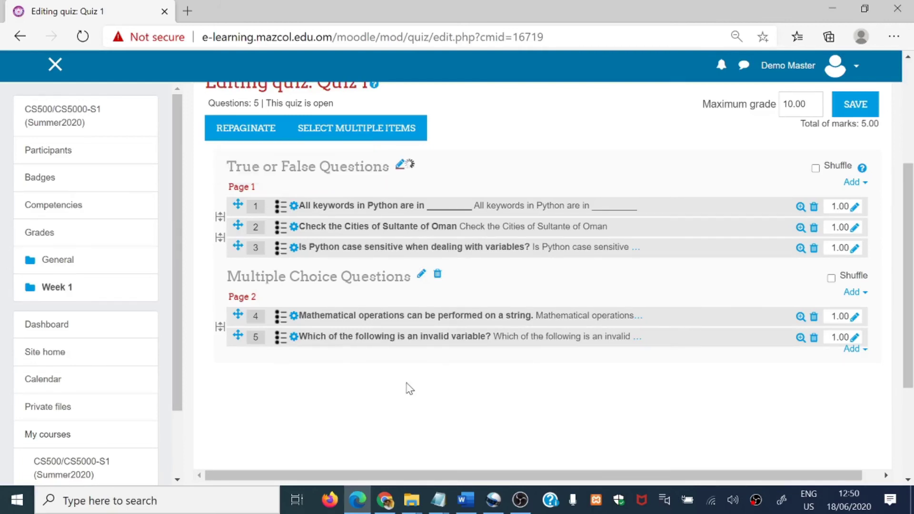
scroll(423, 380, "down", 3)
scroll(679, 251, "up", 3)
left_click(855, 183)
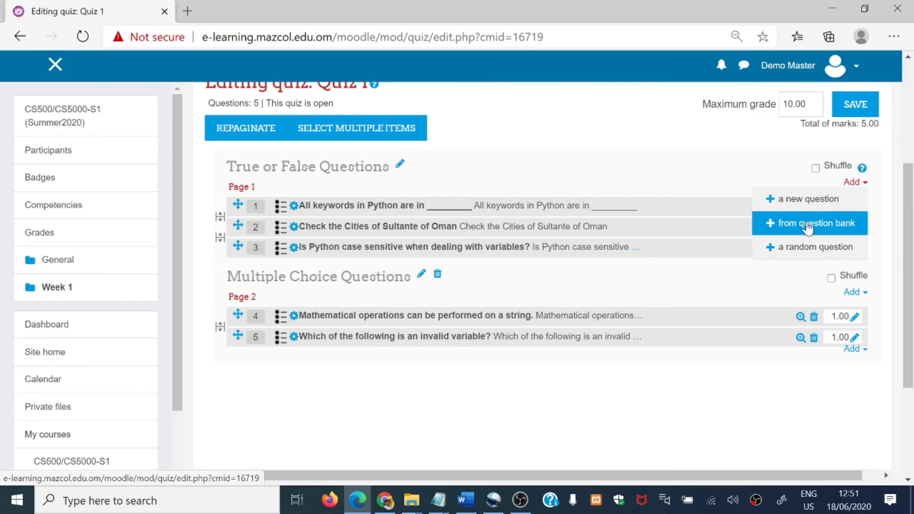
left_click(543, 414)
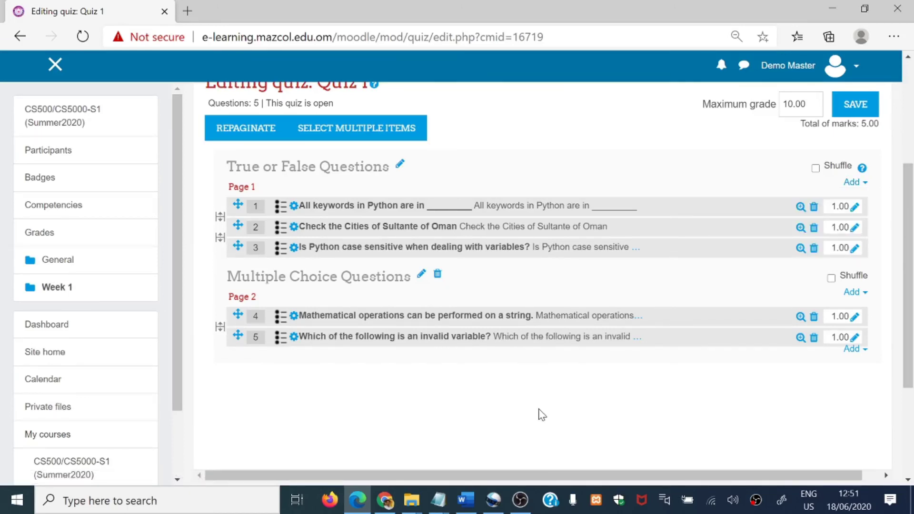
left_click(853, 353)
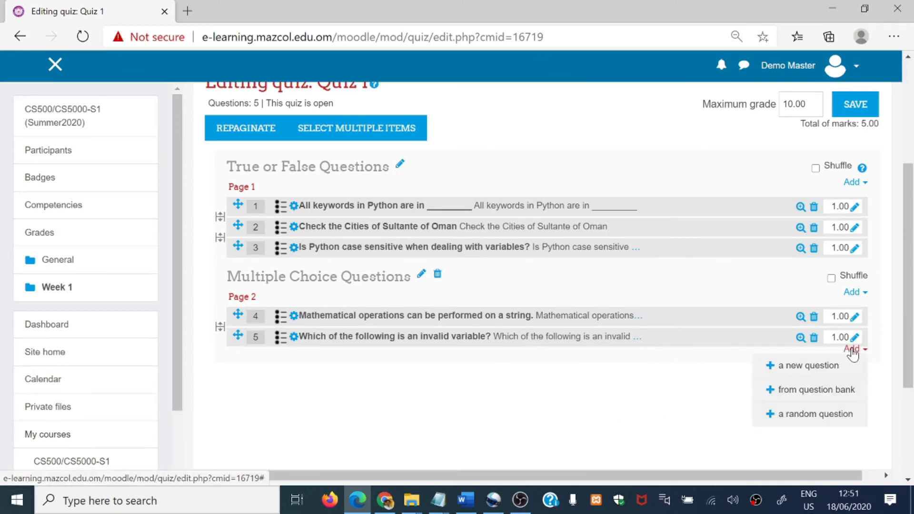
left_click(854, 292)
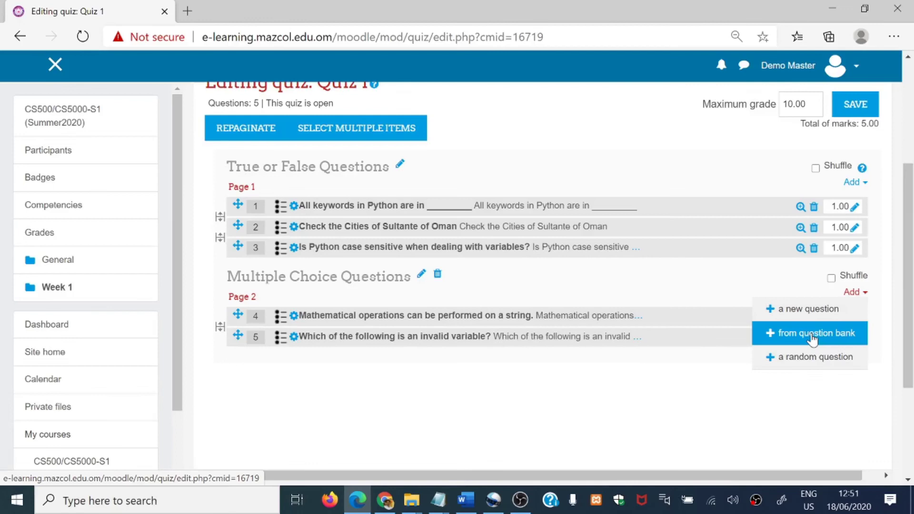
left_click(669, 404)
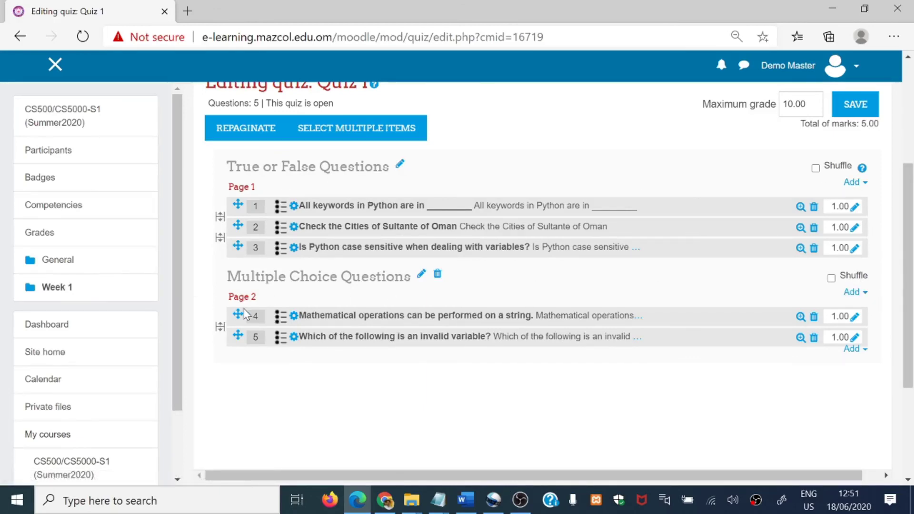
Start a new Essay question at the end of the Multiple Choice Questions section.
left_click(851, 351)
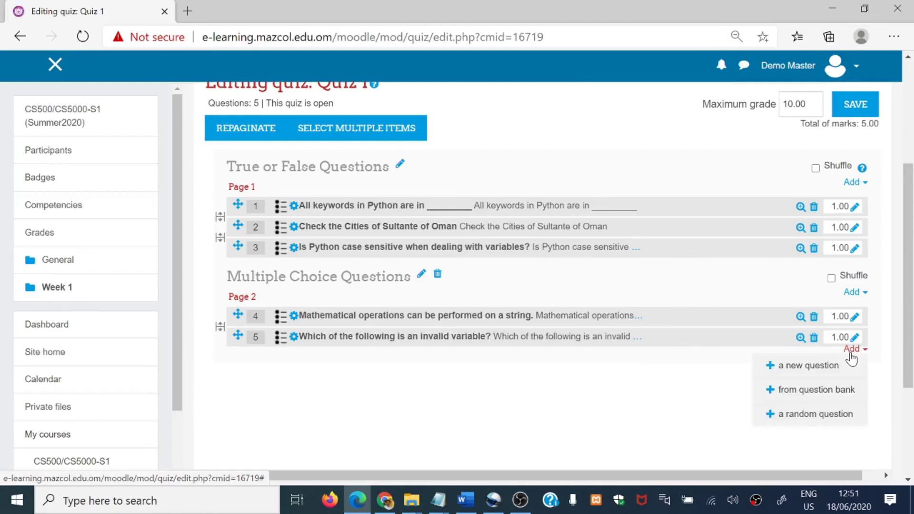
left_click(819, 366)
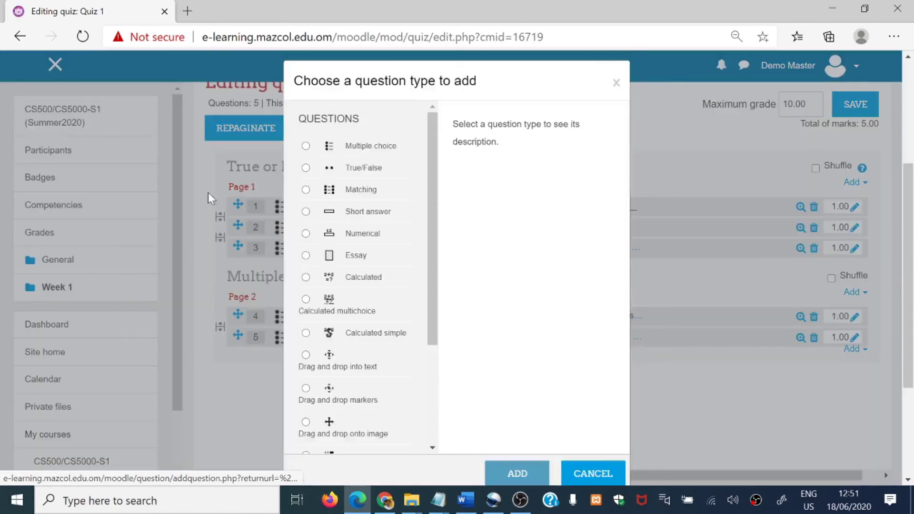
left_click(357, 257)
scroll(572, 309, "down", 3)
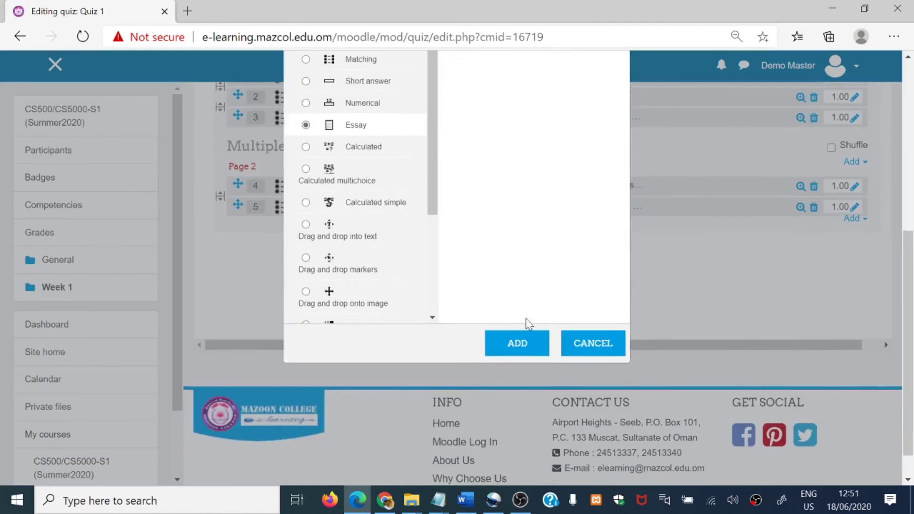
left_click(516, 340)
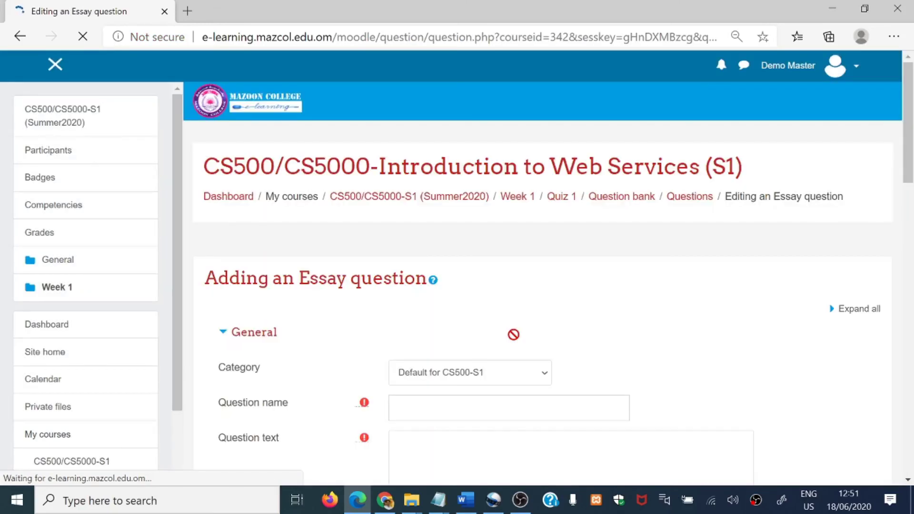
Set the essay question's category to Default for Quiz 1 and name it "Write short note on COVID-19?".
scroll(512, 329, "down", 5)
left_click(543, 115)
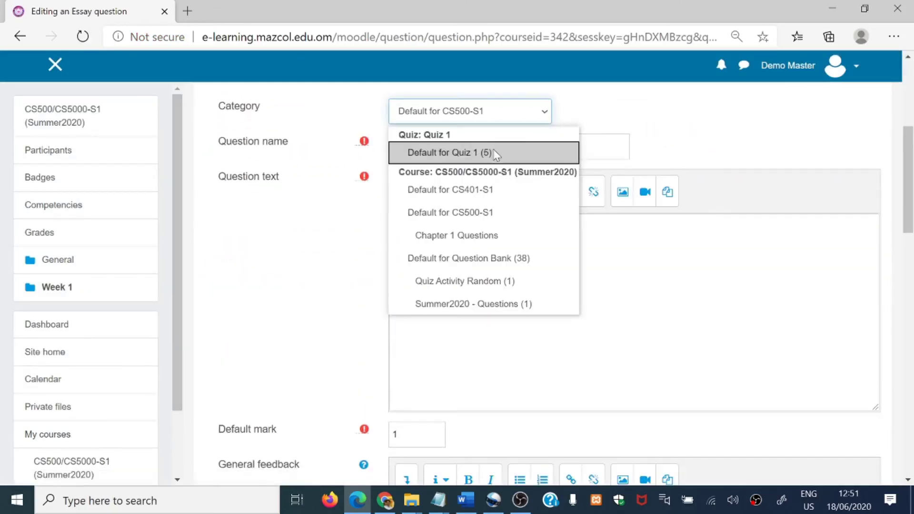
left_click(481, 153)
left_click(481, 148)
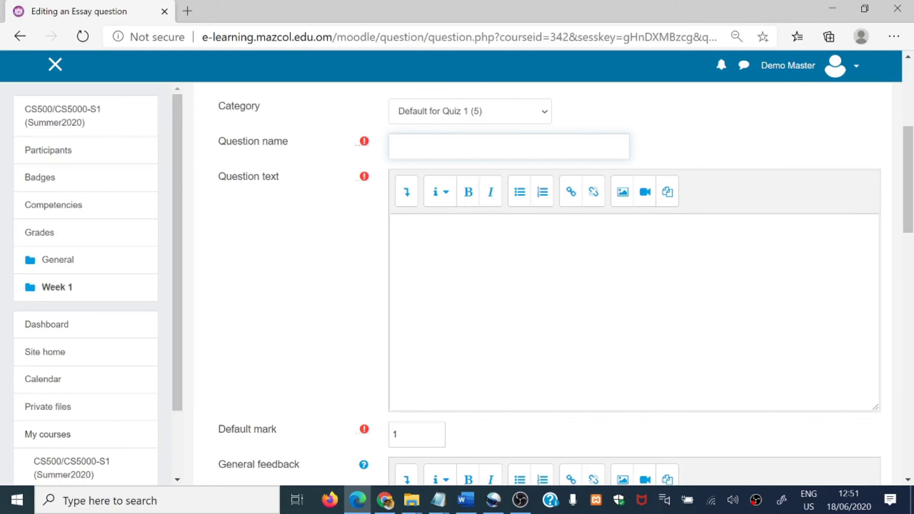
type("W")
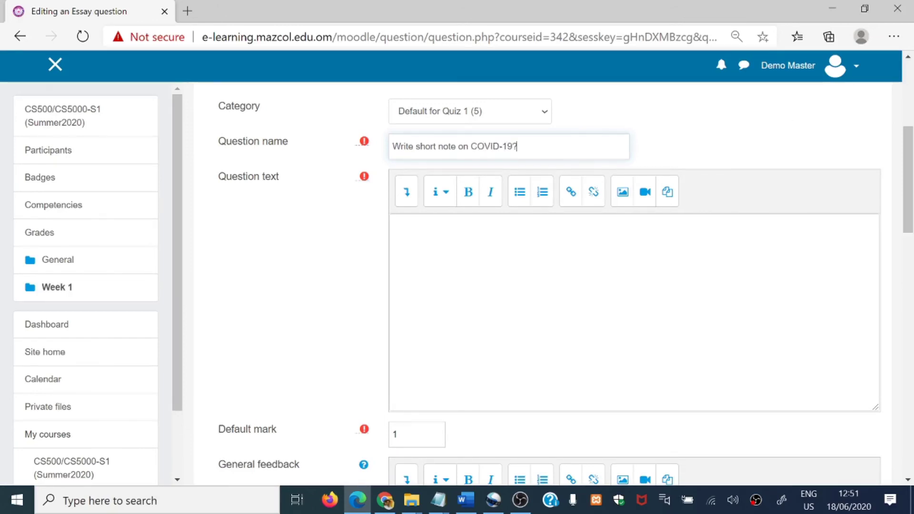
Copy the question name "Write short note on COVID-19?" into the question text.
left_click(397, 223)
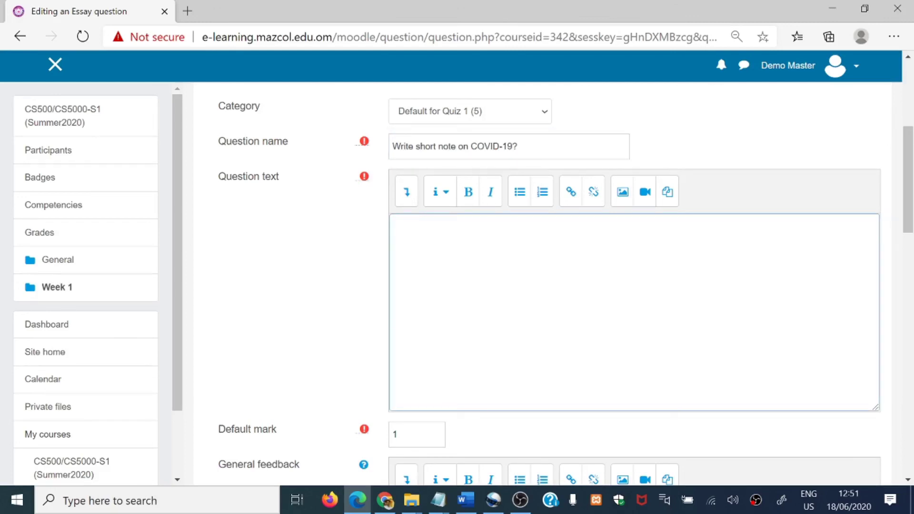
left_click_drag(524, 146, 375, 153)
key("ctrl+c")
left_click(397, 223)
key("ctrl+v")
Set the response format to Plain text and the input box size to 25 lines, and save the essay question.
scroll(436, 316, "down", 8)
left_click(455, 309)
left_click(433, 381)
scroll(424, 255, "down", 3)
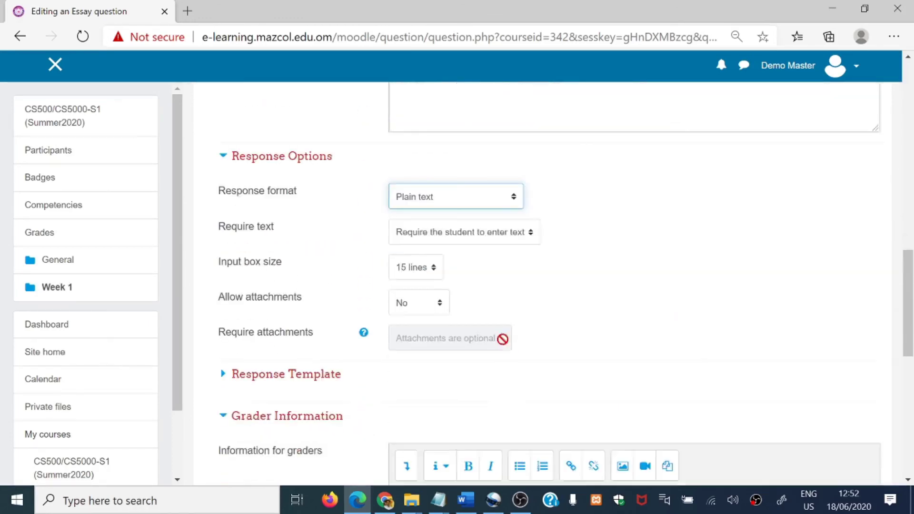
left_click(424, 255)
left_click(412, 365)
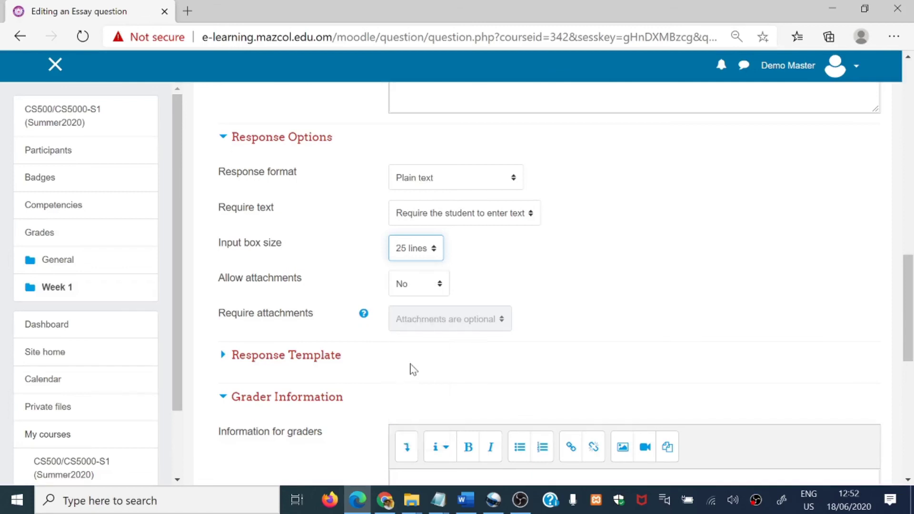
scroll(493, 308, "down", 6)
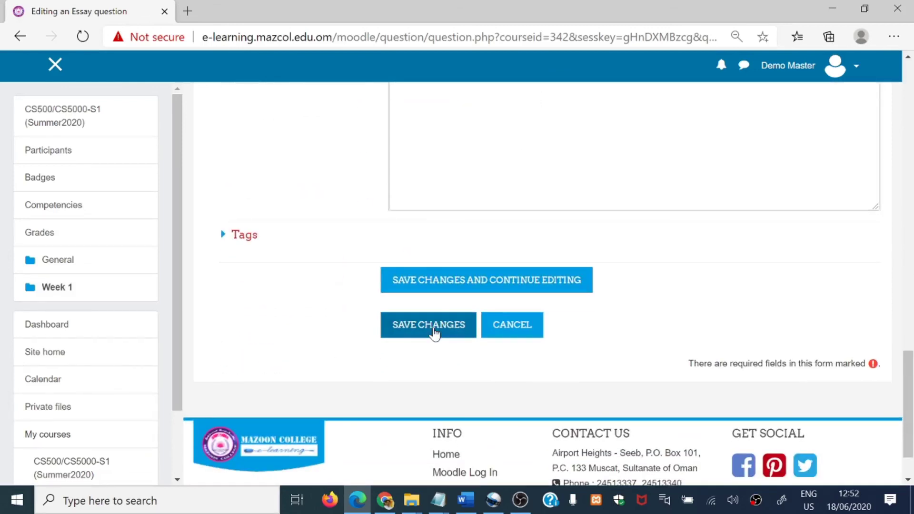
left_click(433, 329)
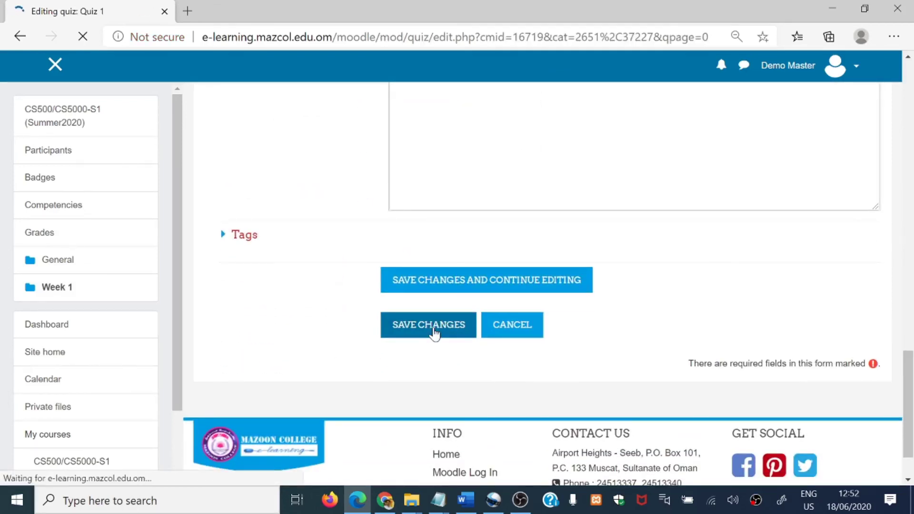
Go back to the CS500/CS5000-S1 course page and reopen Quiz 1's question list for editing.
scroll(441, 329, "down", 4)
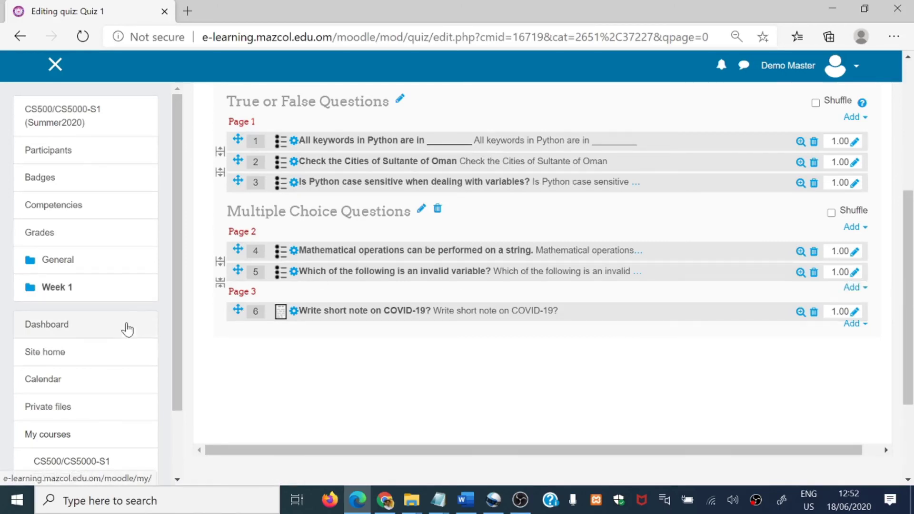
scroll(74, 400, "down", 1)
left_click(79, 417)
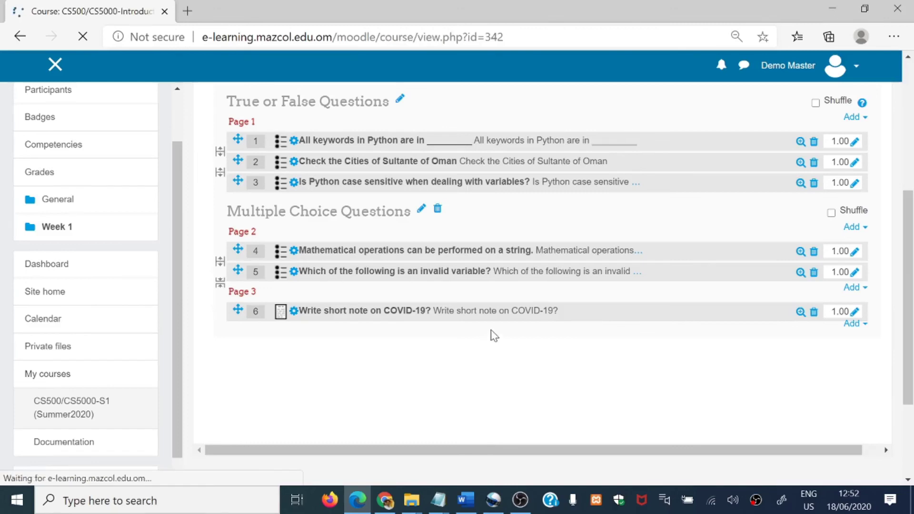
scroll(493, 334, "down", 4)
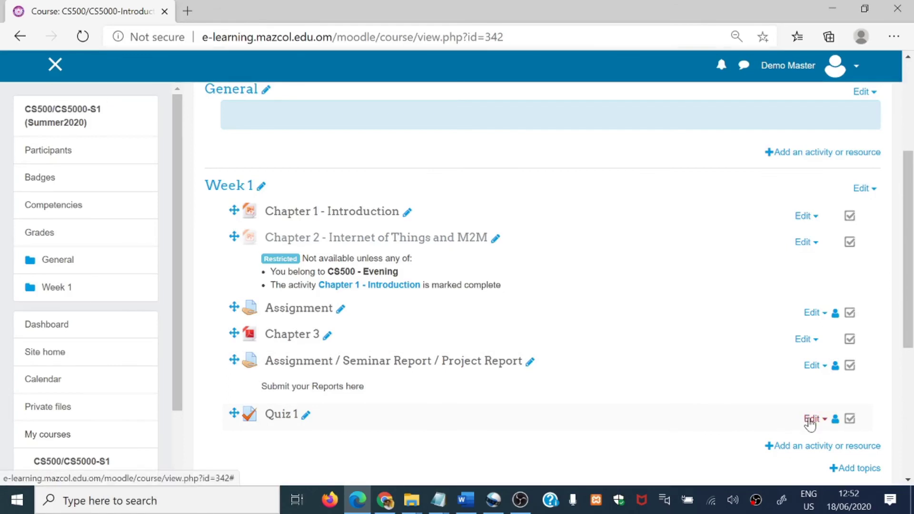
left_click(284, 419)
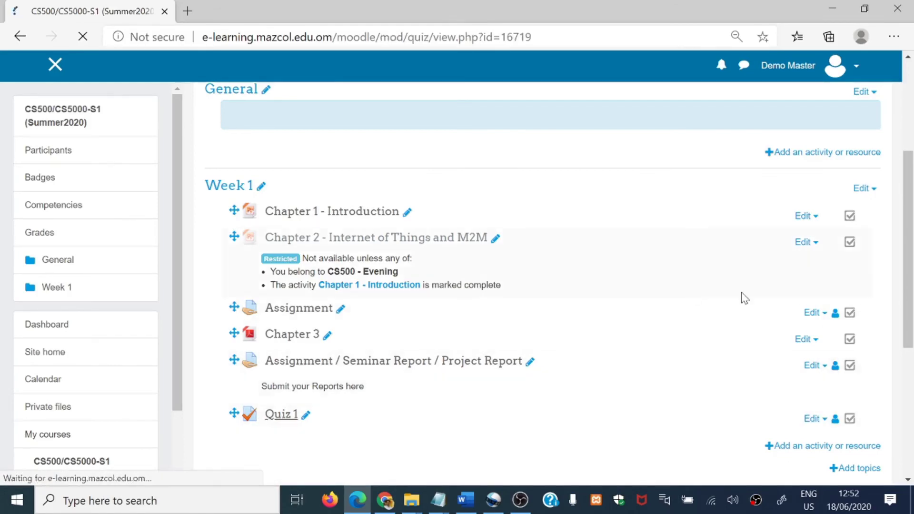
left_click(875, 143)
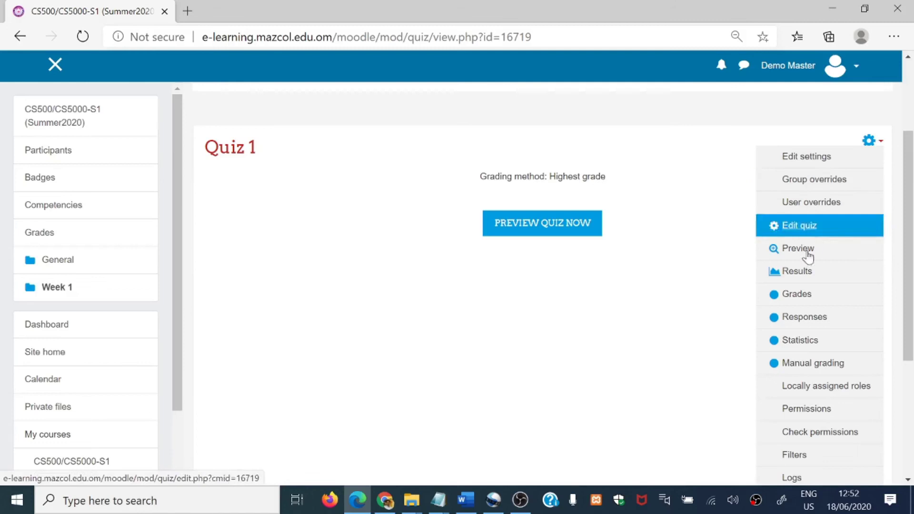
left_click(804, 225)
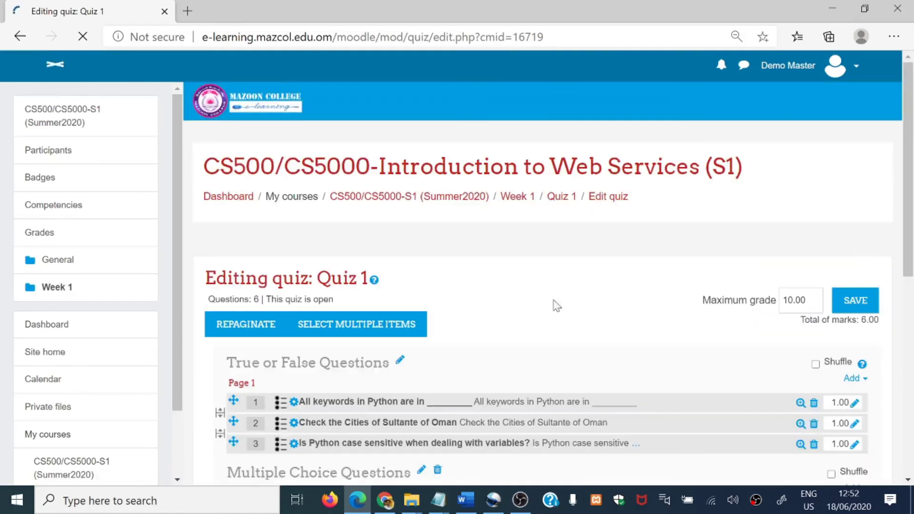
Add a new section heading above page 3, before the COVID-19 essay question.
scroll(557, 306, "down", 4)
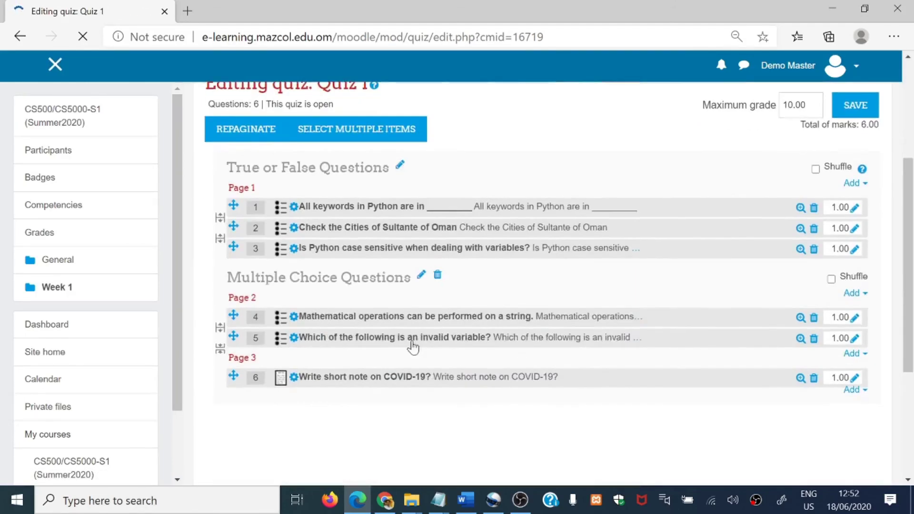
left_click(853, 353)
left_click(805, 442)
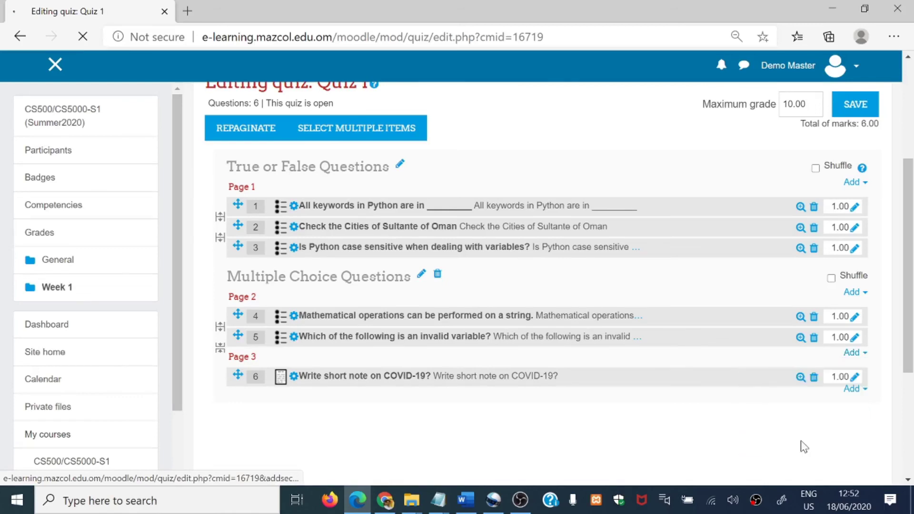
scroll(384, 343, "down", 4)
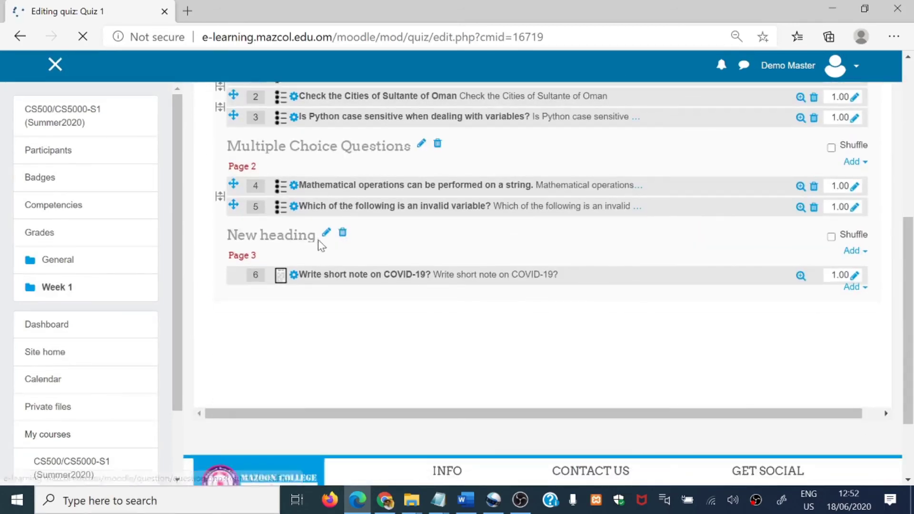
Rename the new section heading above page 3 to "Essay Type Questions".
left_click(326, 232)
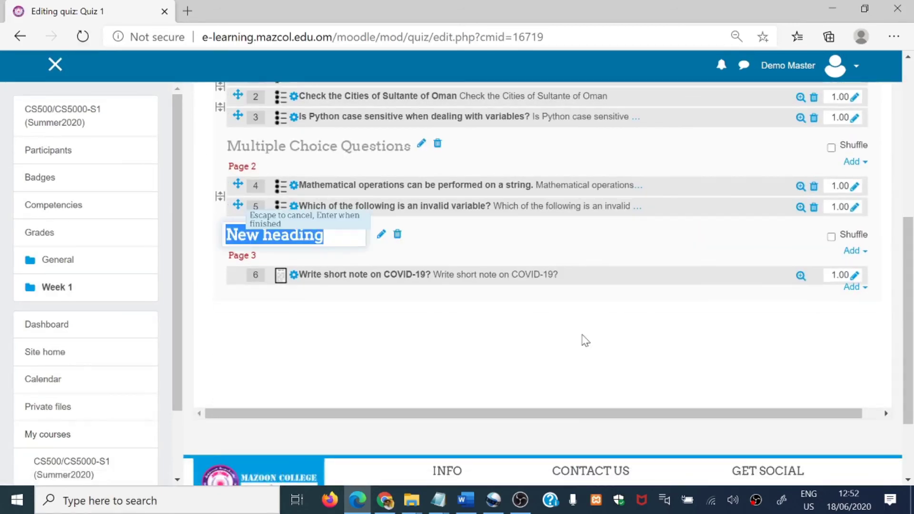
type("Essay T")
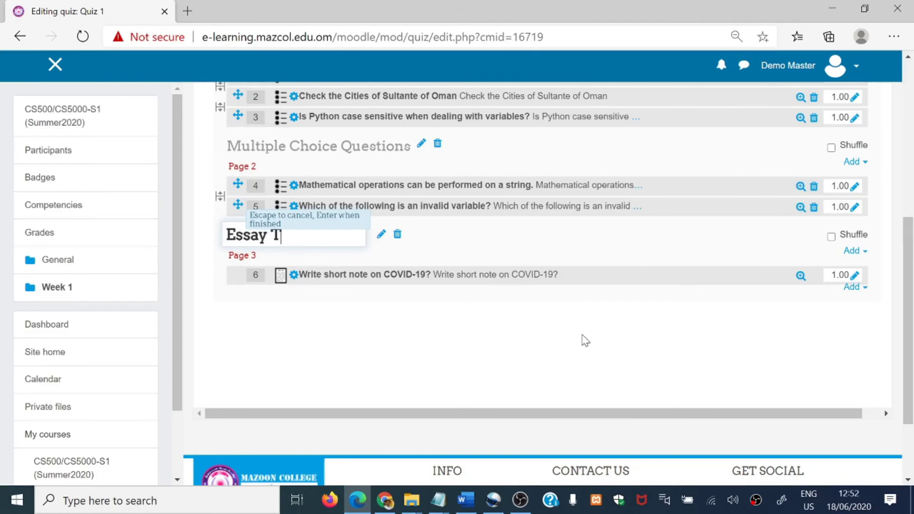
type("ype Questions")
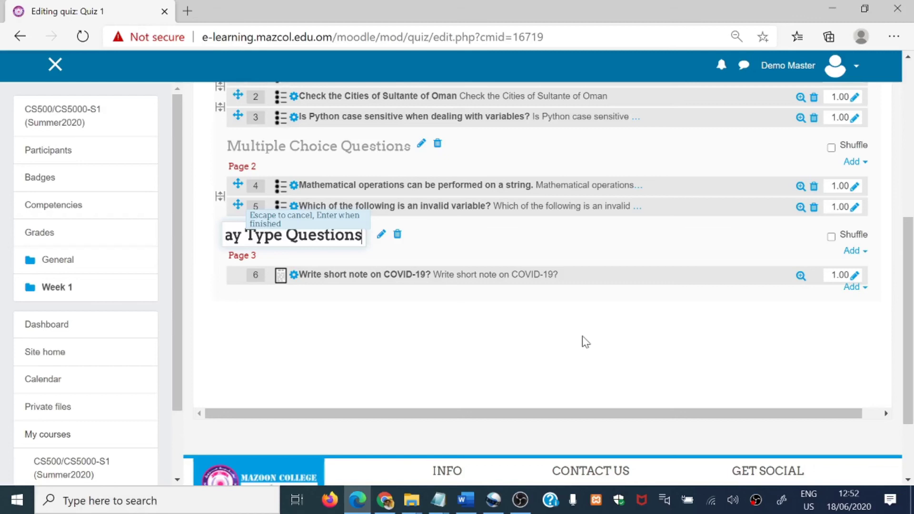
key("Return")
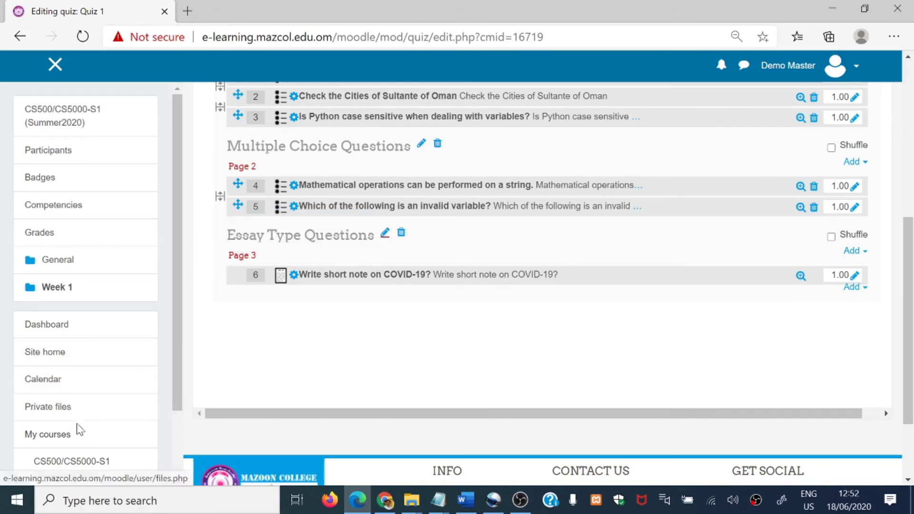
Go back to the CS500/CS5000-S1 course page, open Quiz 1 and start a preview attempt.
left_click(71, 462)
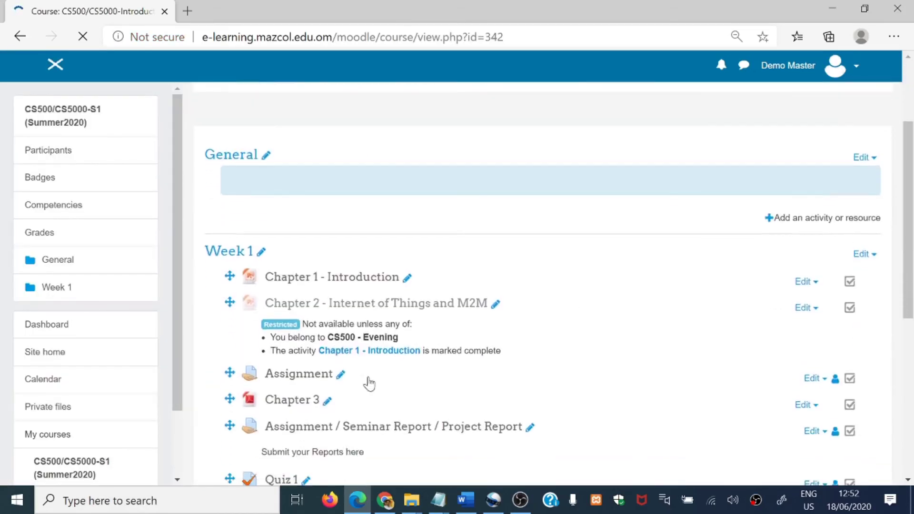
scroll(370, 383, "down", 4)
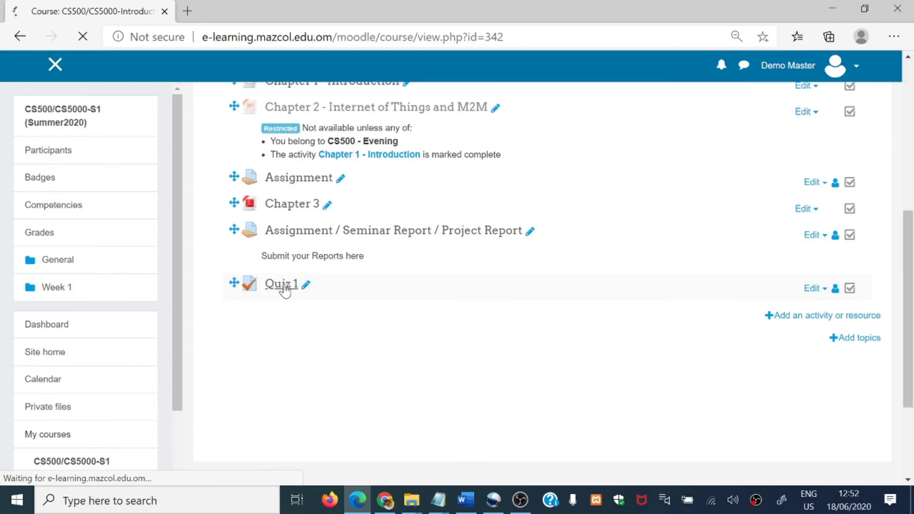
left_click(298, 289)
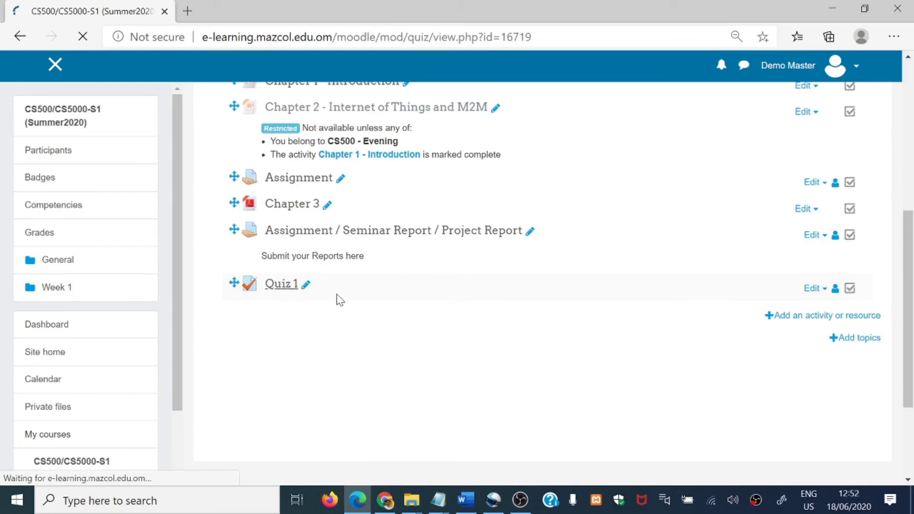
left_click(553, 161)
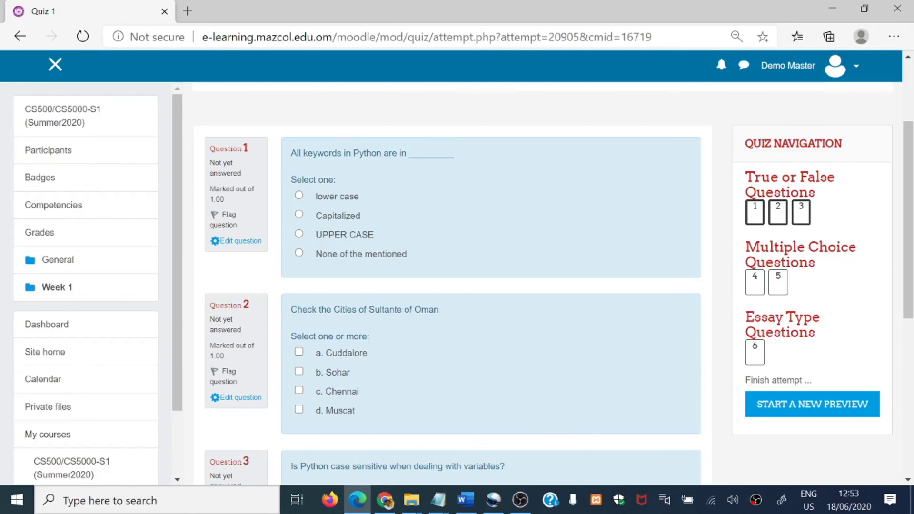
Examine the questions and section layout on the first and second pages of the Quiz 1 preview.
scroll(431, 210, "down", 3)
scroll(405, 229, "up", 3)
scroll(358, 222, "down", 5)
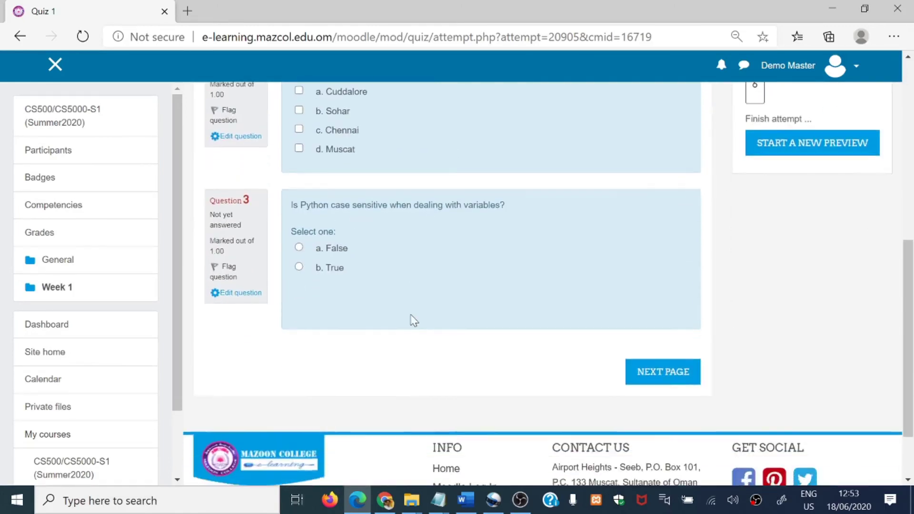
scroll(410, 319, "up", 5)
scroll(387, 233, "down", 5)
left_click(643, 436)
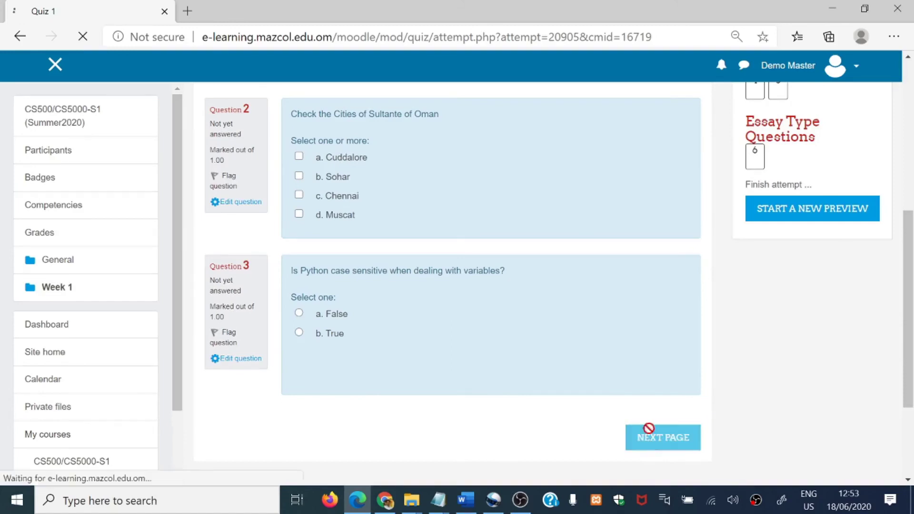
scroll(539, 338, "down", 4)
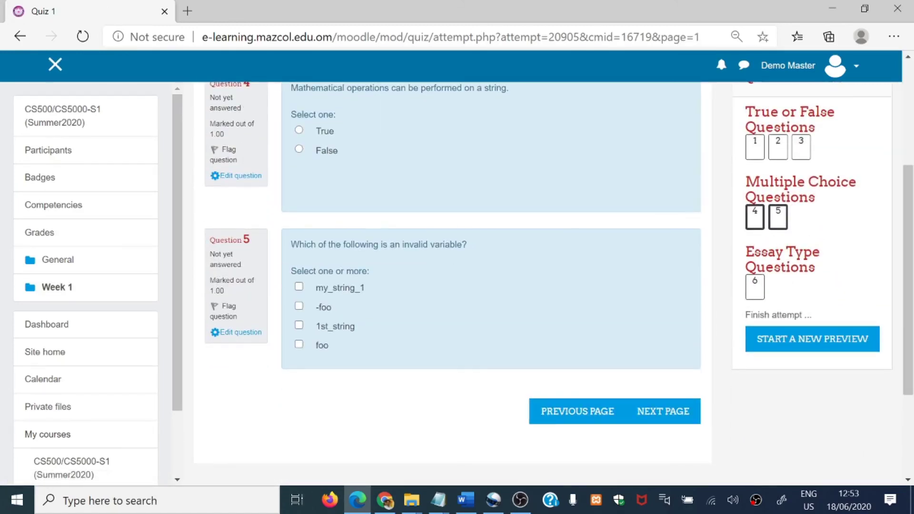
scroll(793, 302, "up", 3)
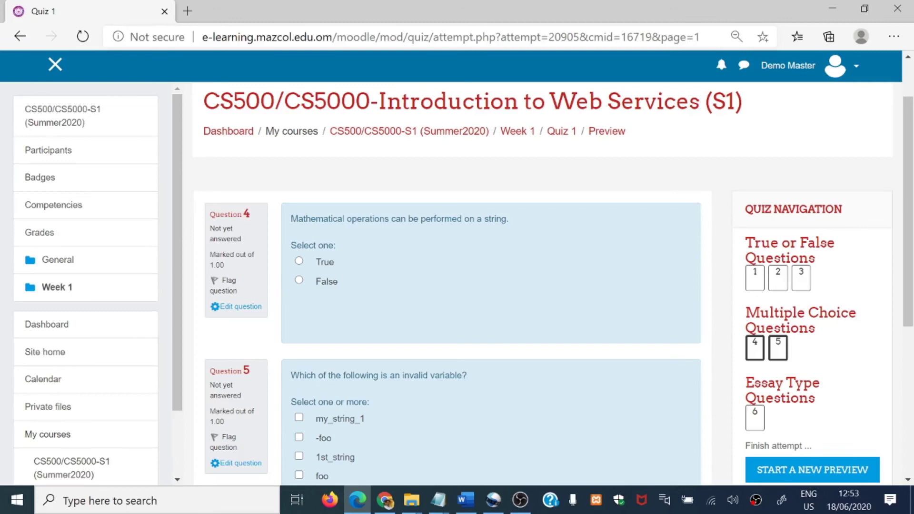
scroll(607, 306, "down", 4)
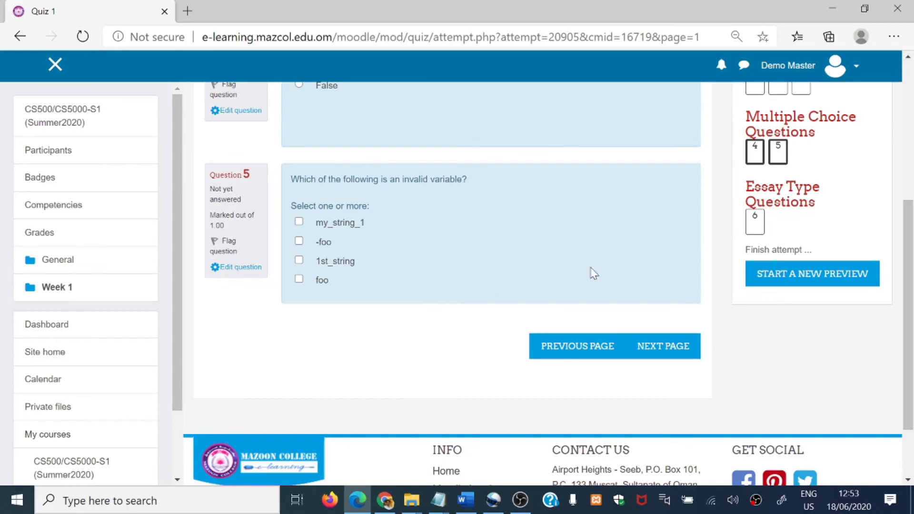
scroll(77, 355, "down", 2)
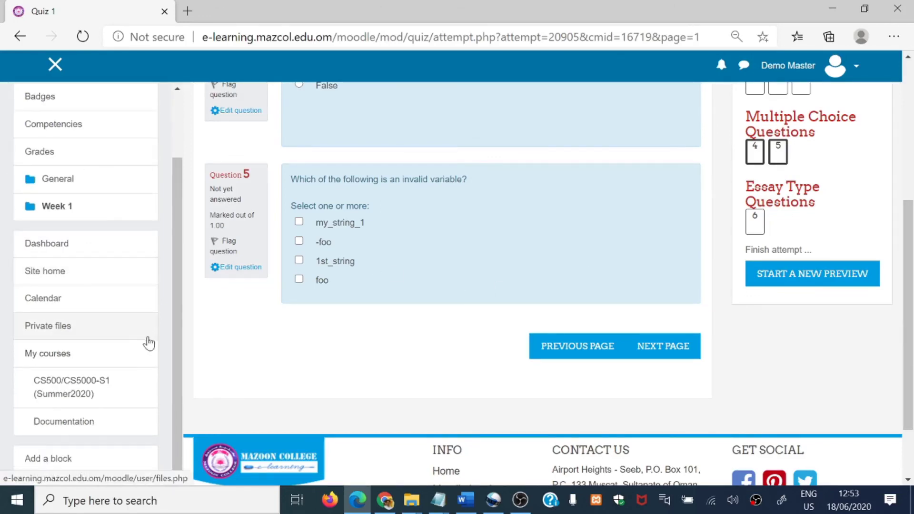